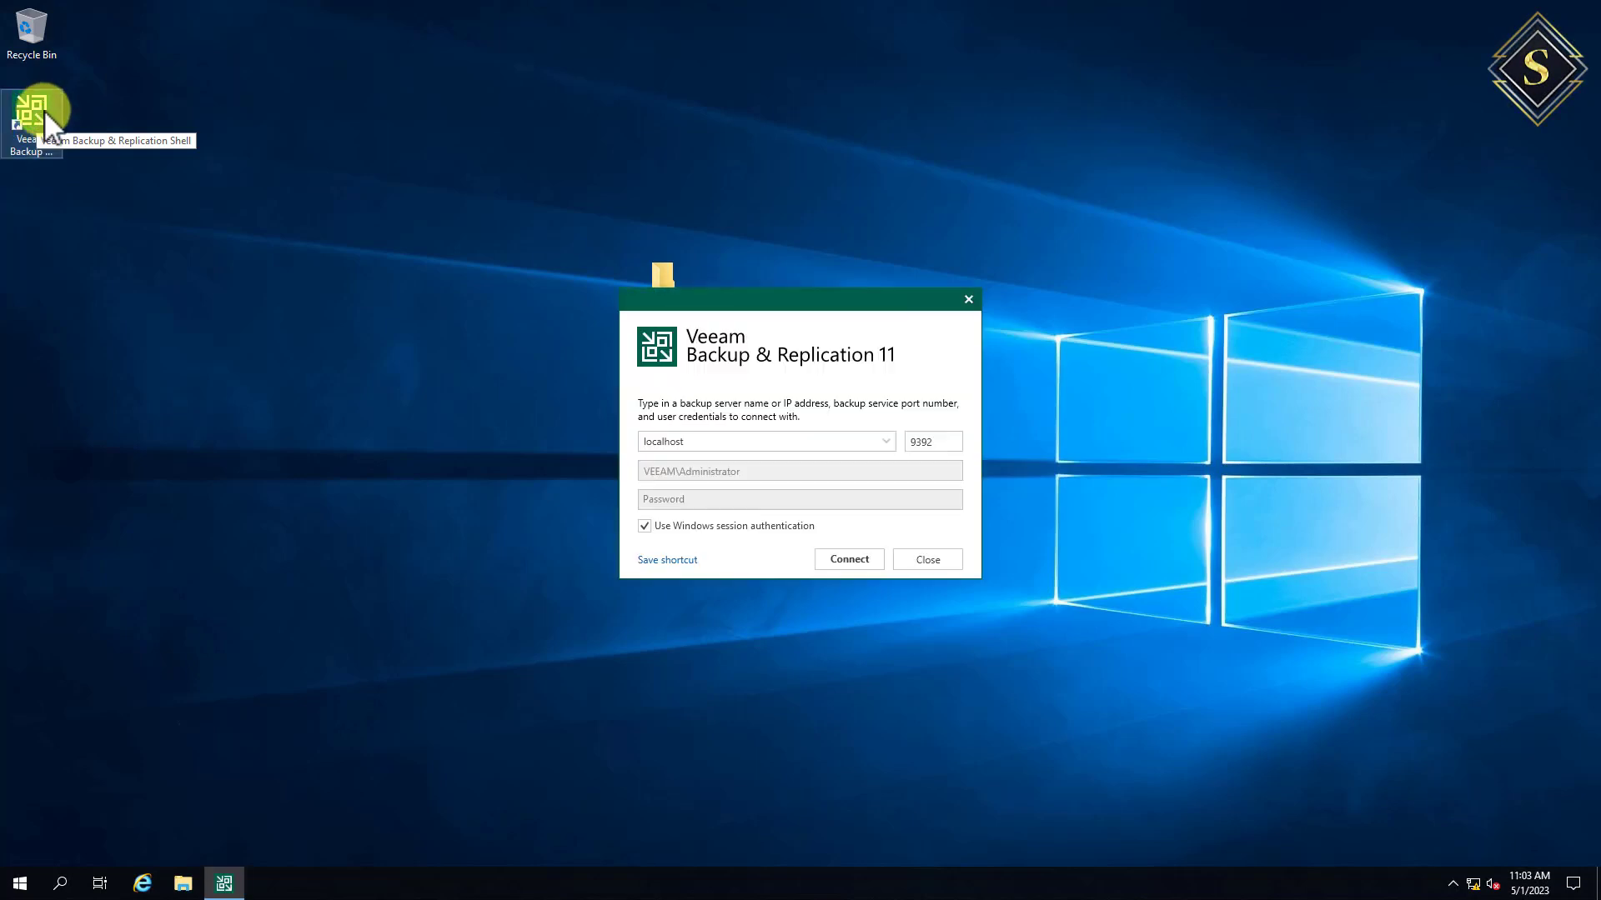
- Connect to the localhost backup server on port 9392 with Windows session authentication and maximize the console window
drag(755, 304, 703, 217)
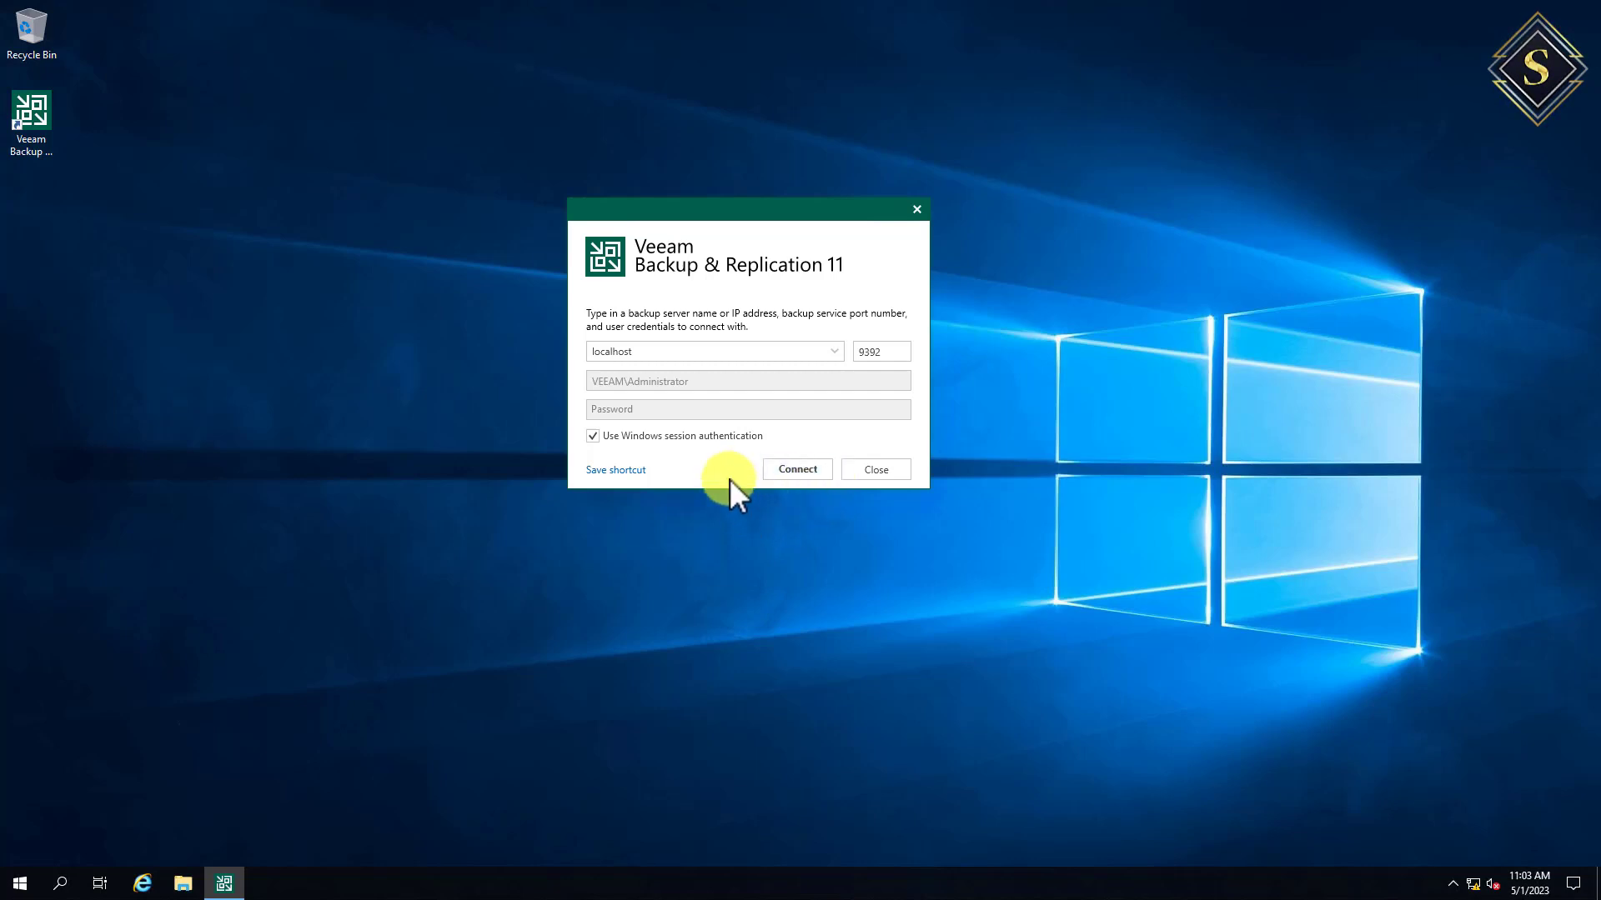
click(792, 468)
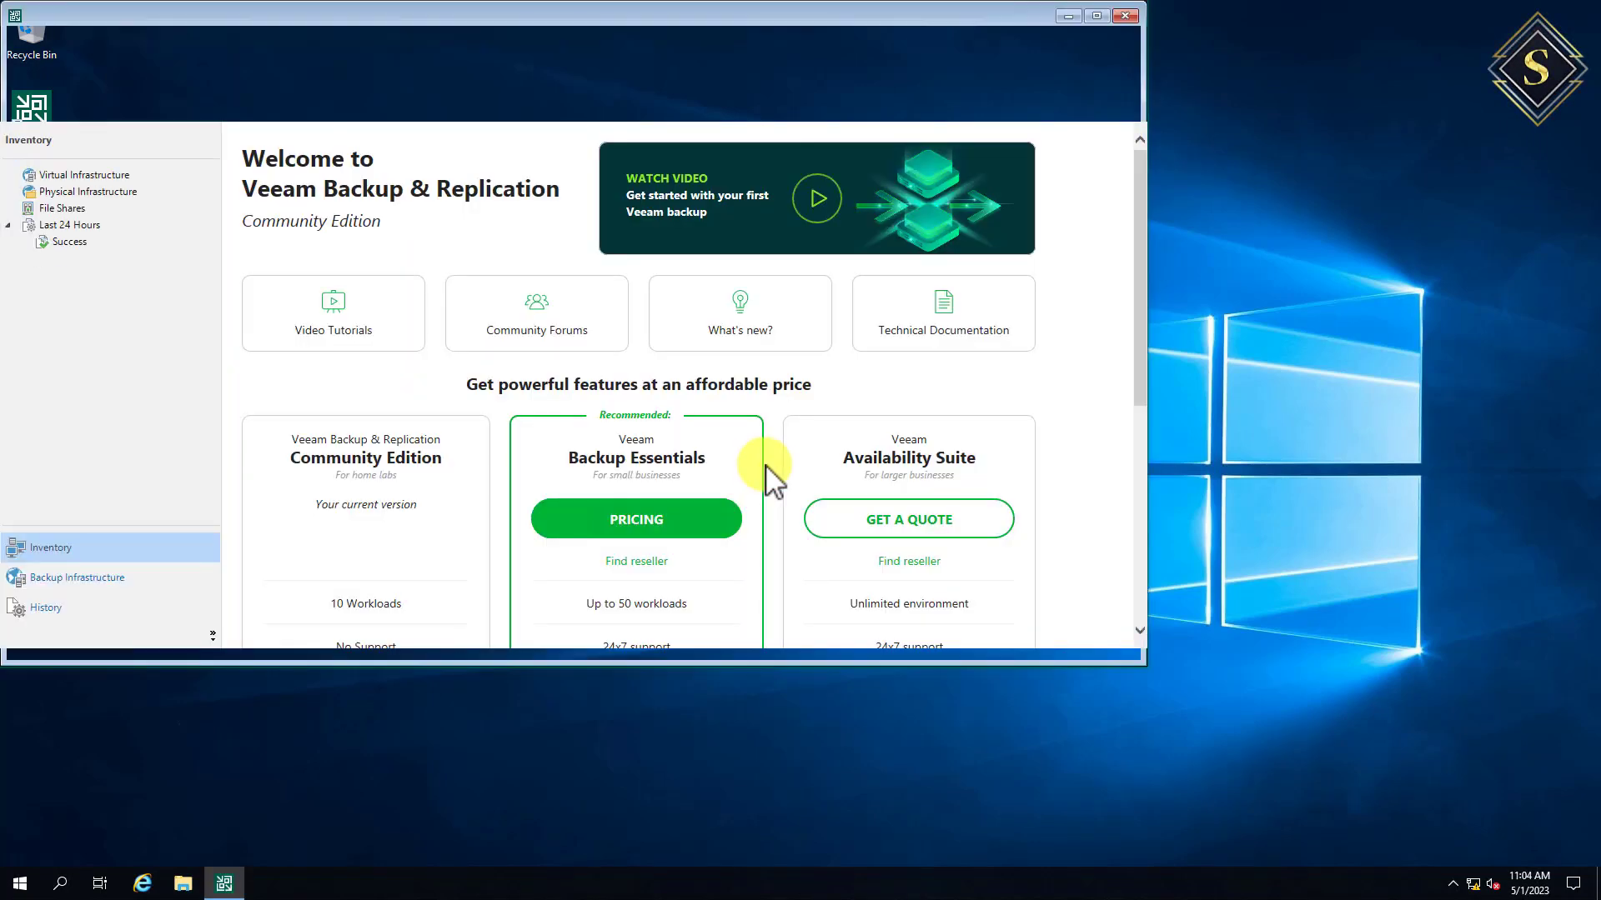
mouse_move(1248, 63)
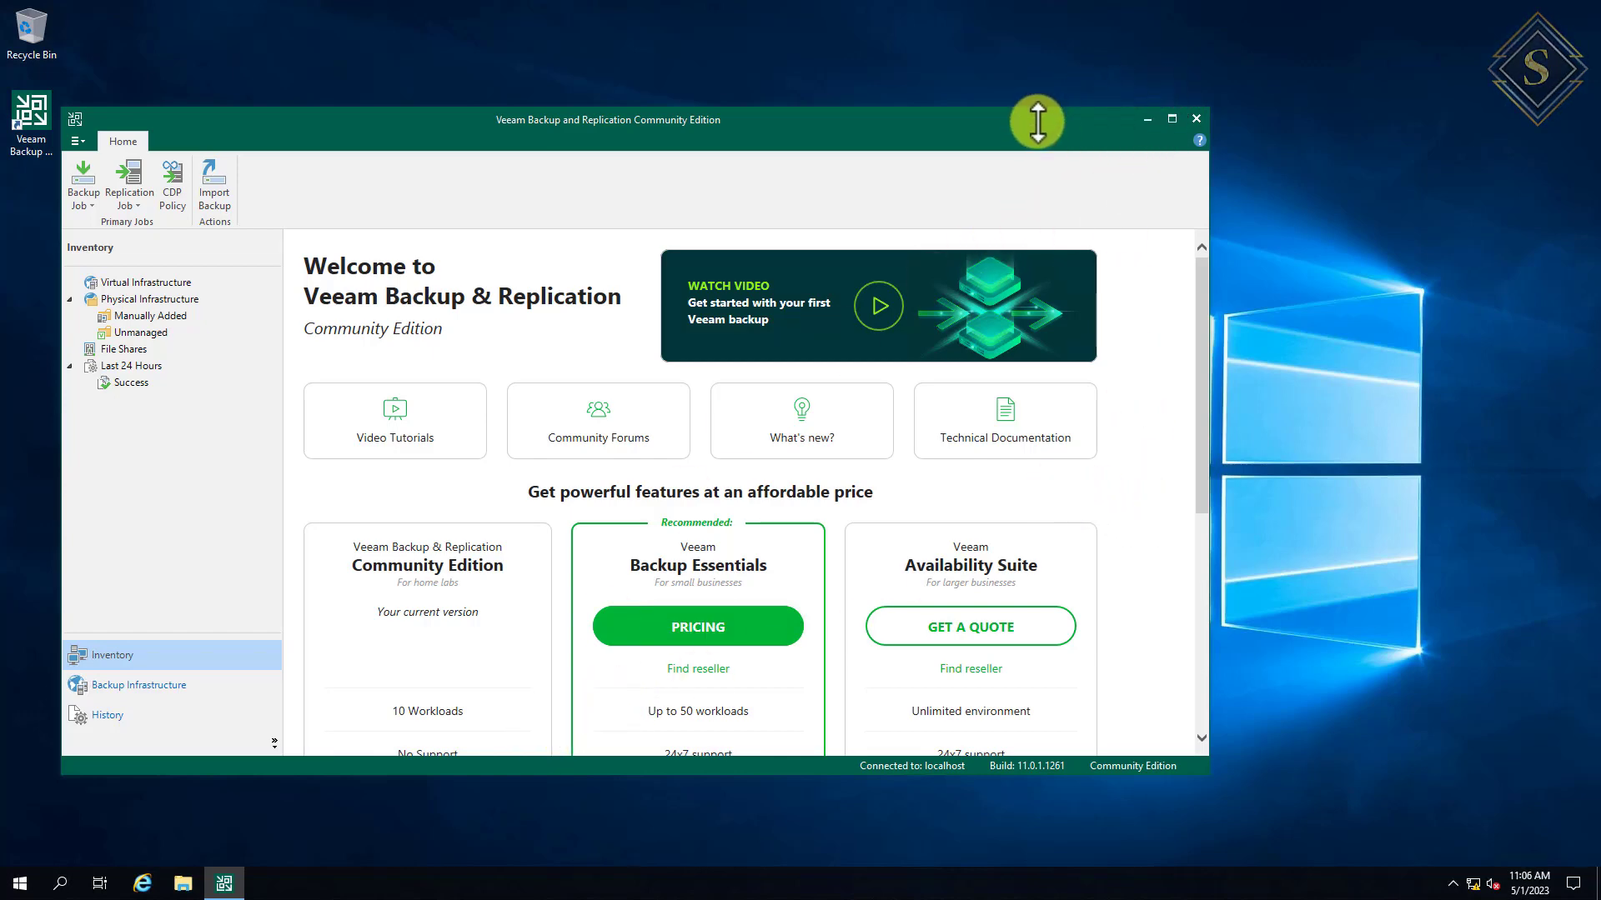
drag(1036, 121, 1084, 116)
double_click(1167, 115)
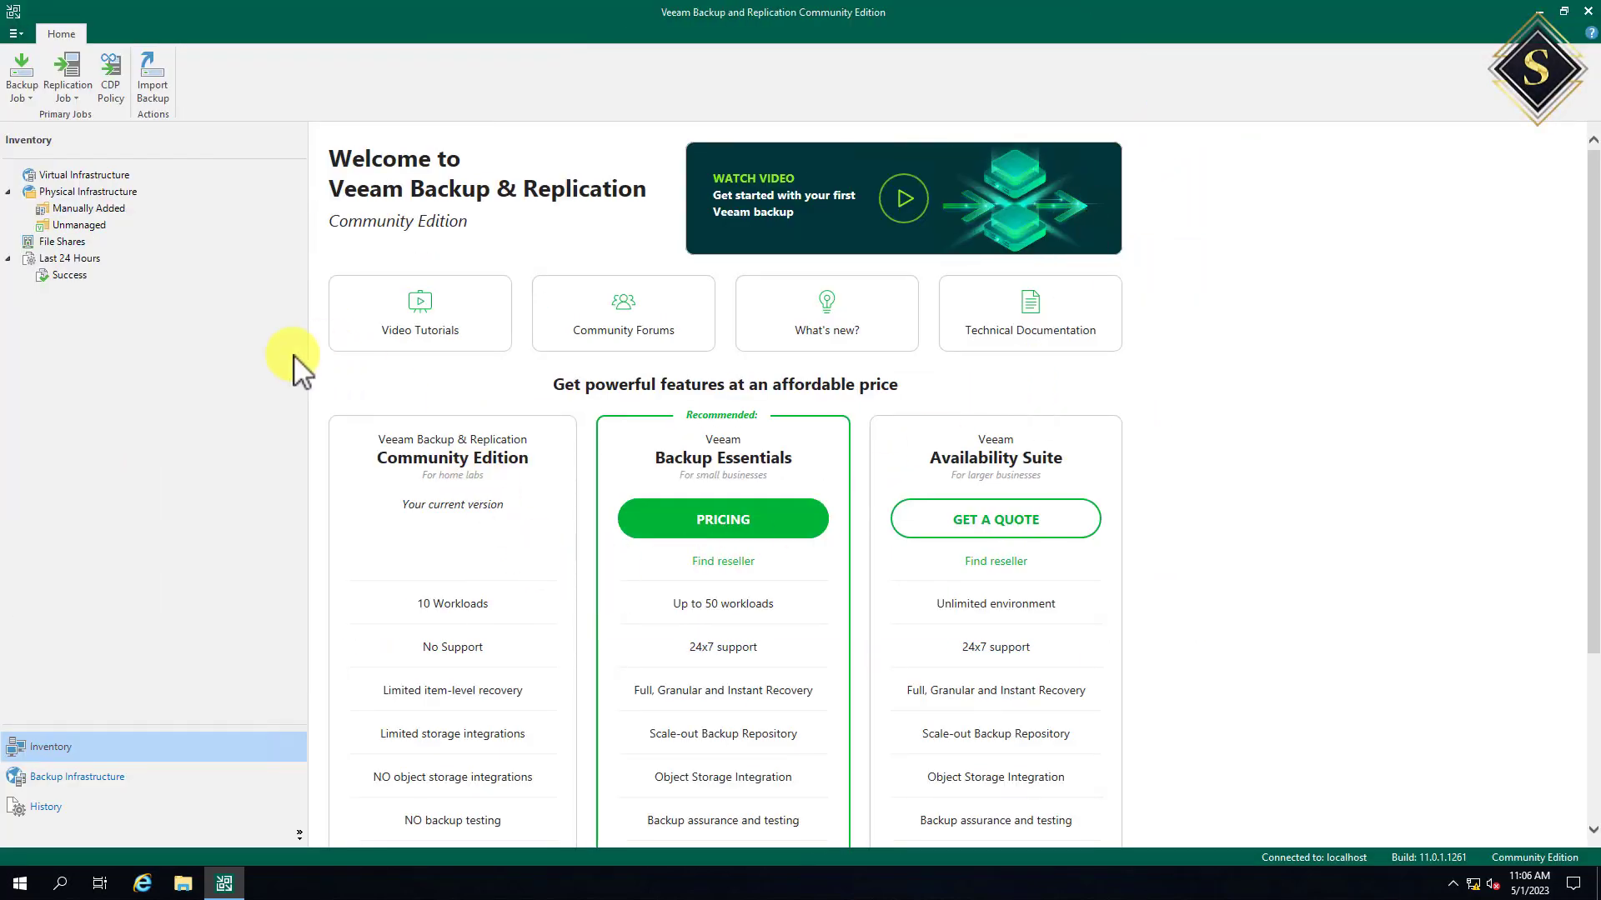
- Review the license information and its instances list, then close the license dialog
click(15, 33)
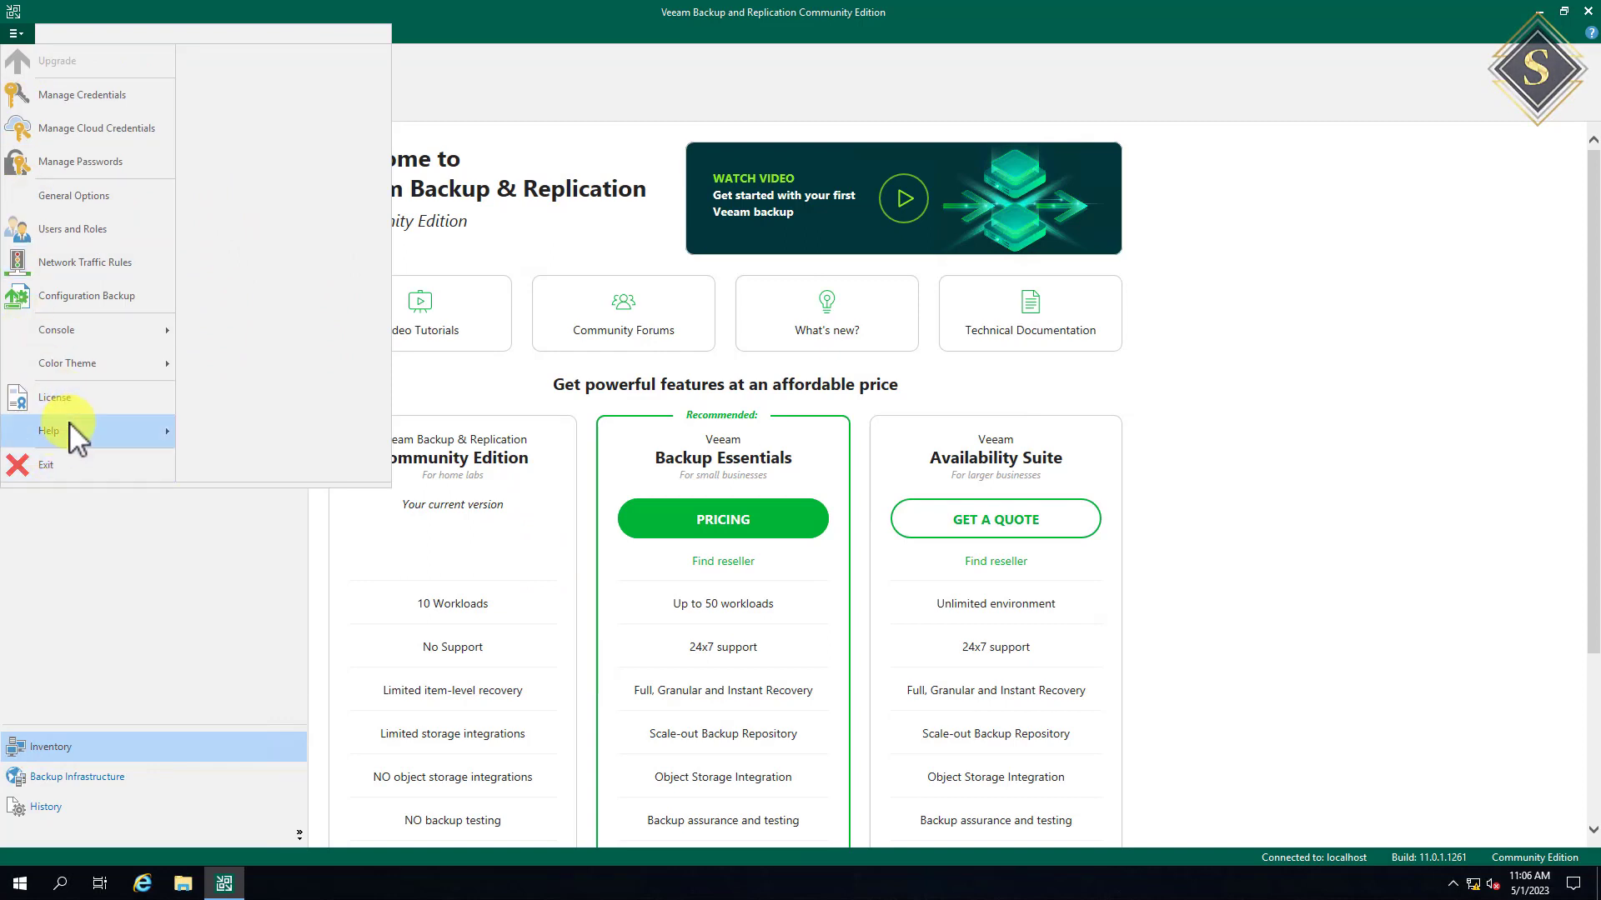
key(Escape)
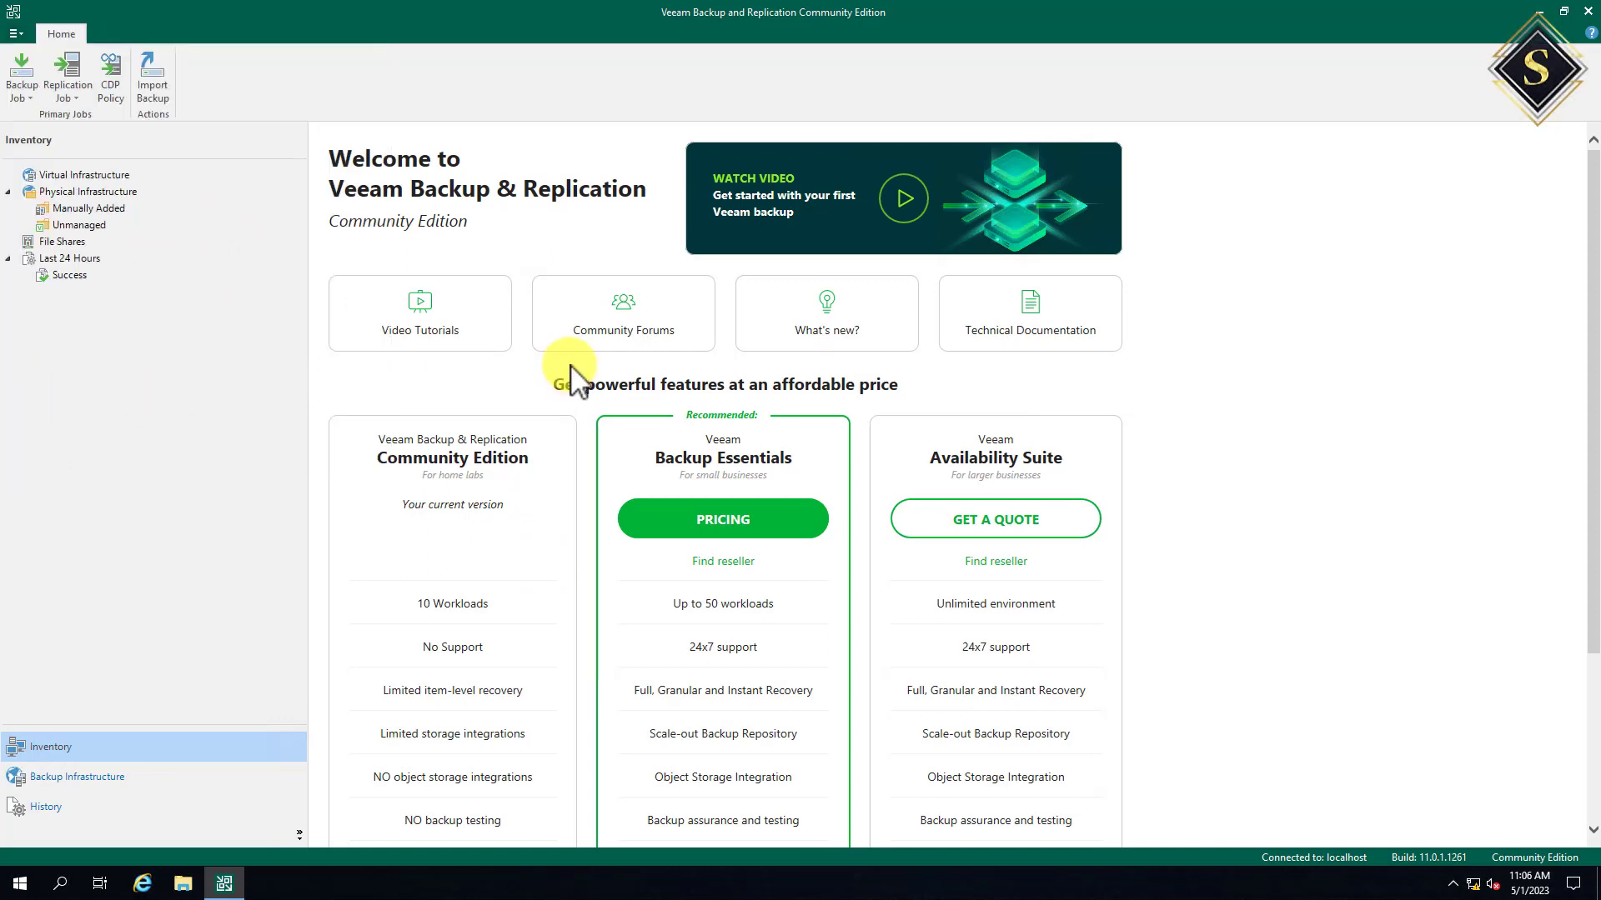
click(553, 337)
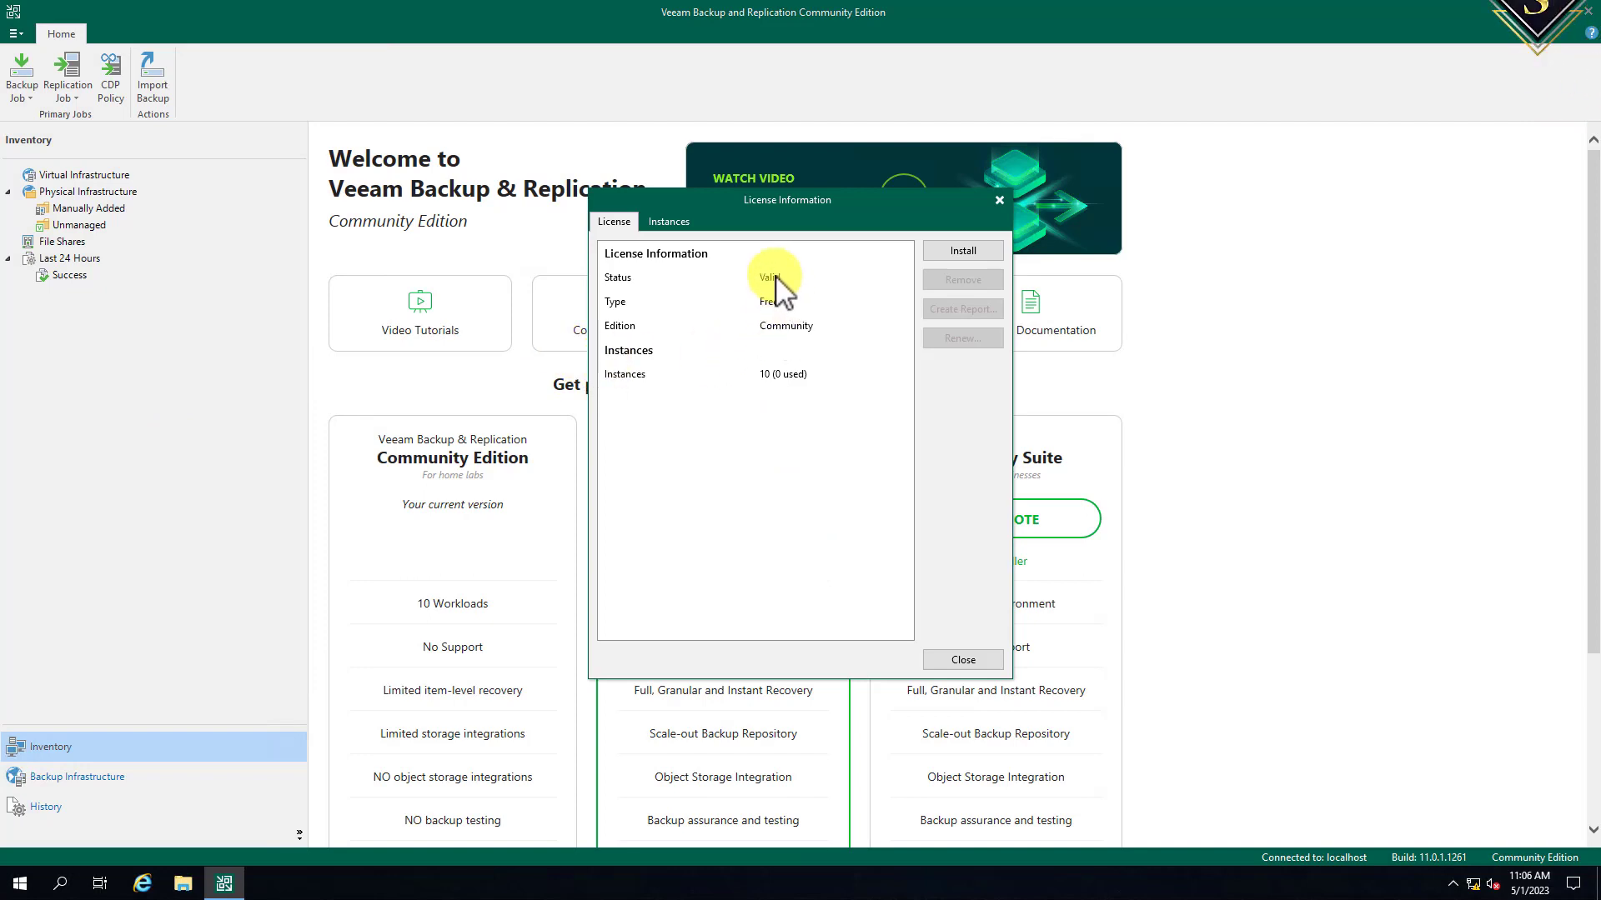
click(663, 222)
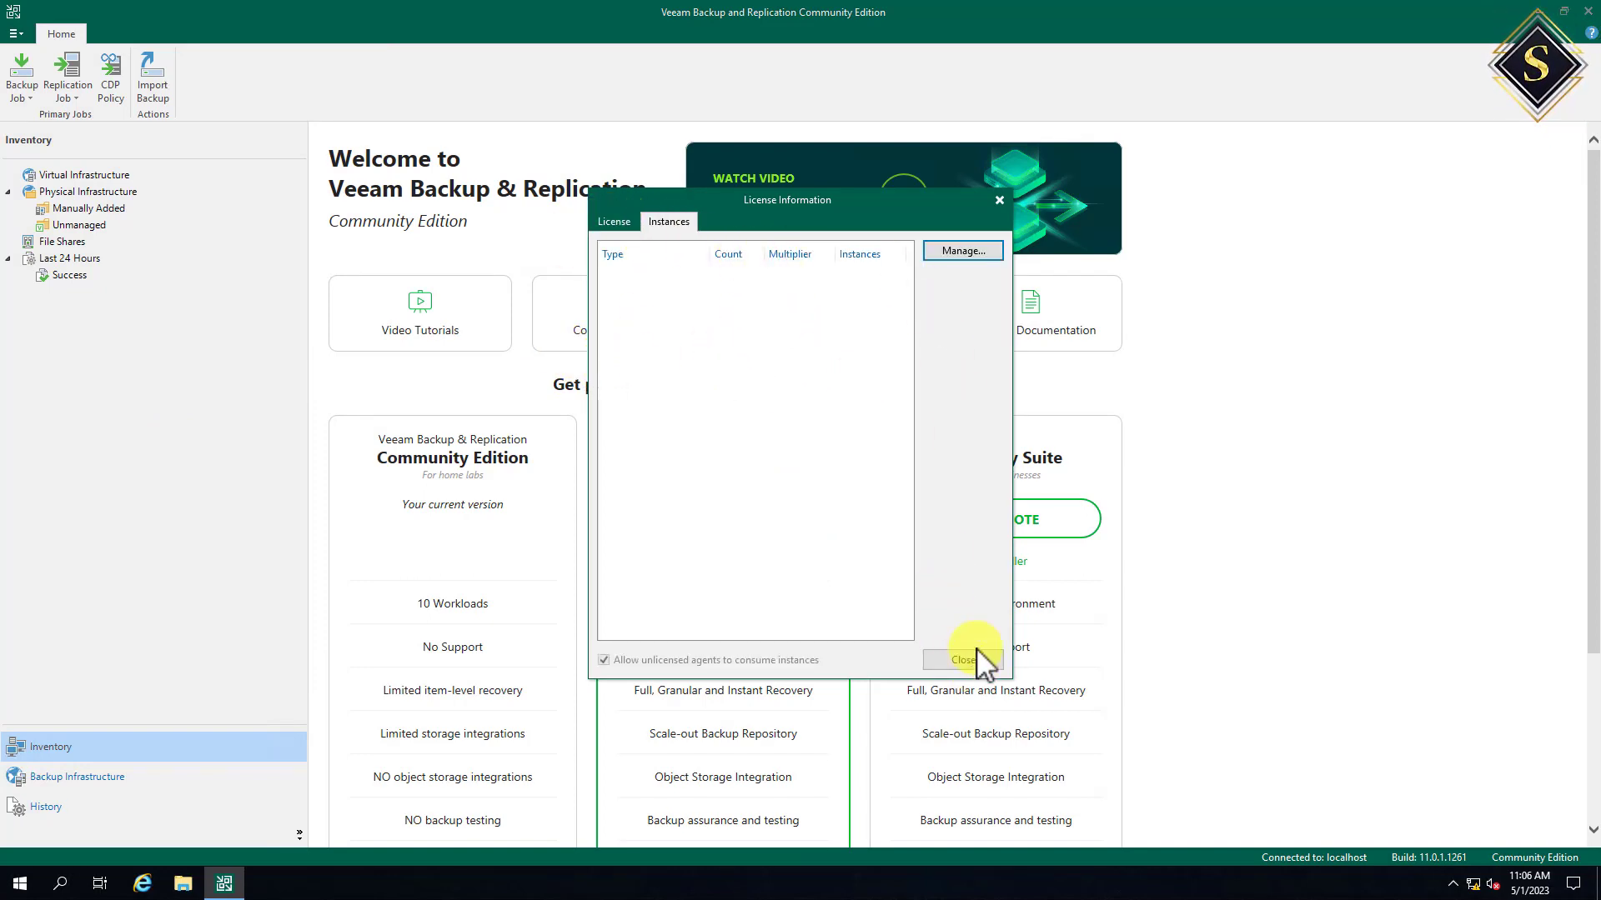
click(614, 222)
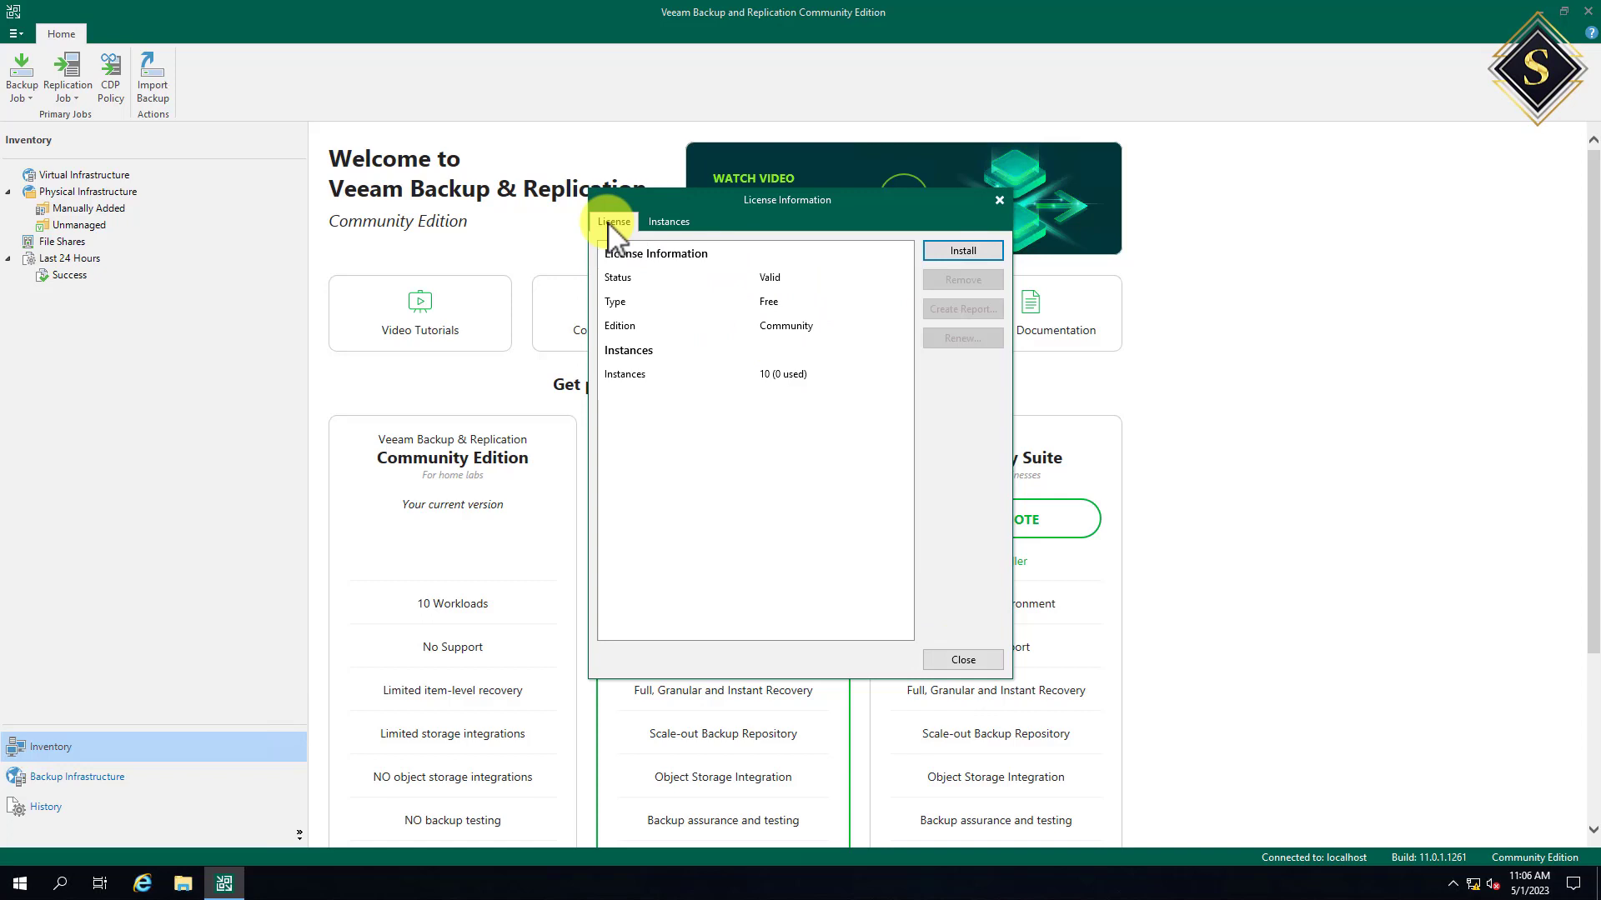
click(992, 659)
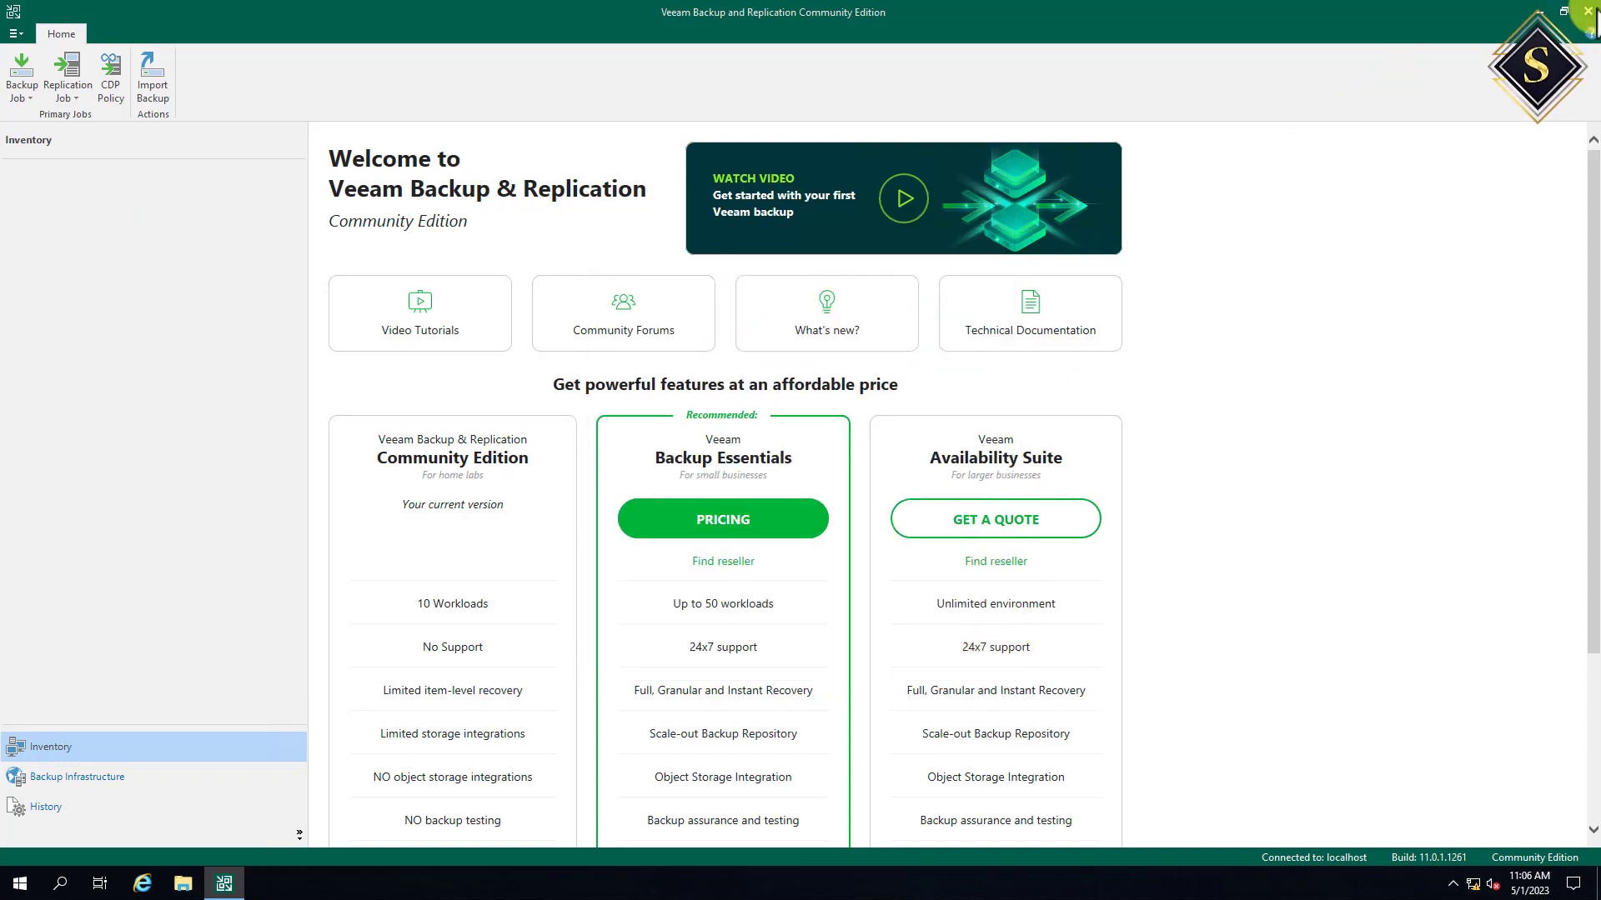
- Close the backup console and open the Windows Services manager by running services.msc
click(1584, 11)
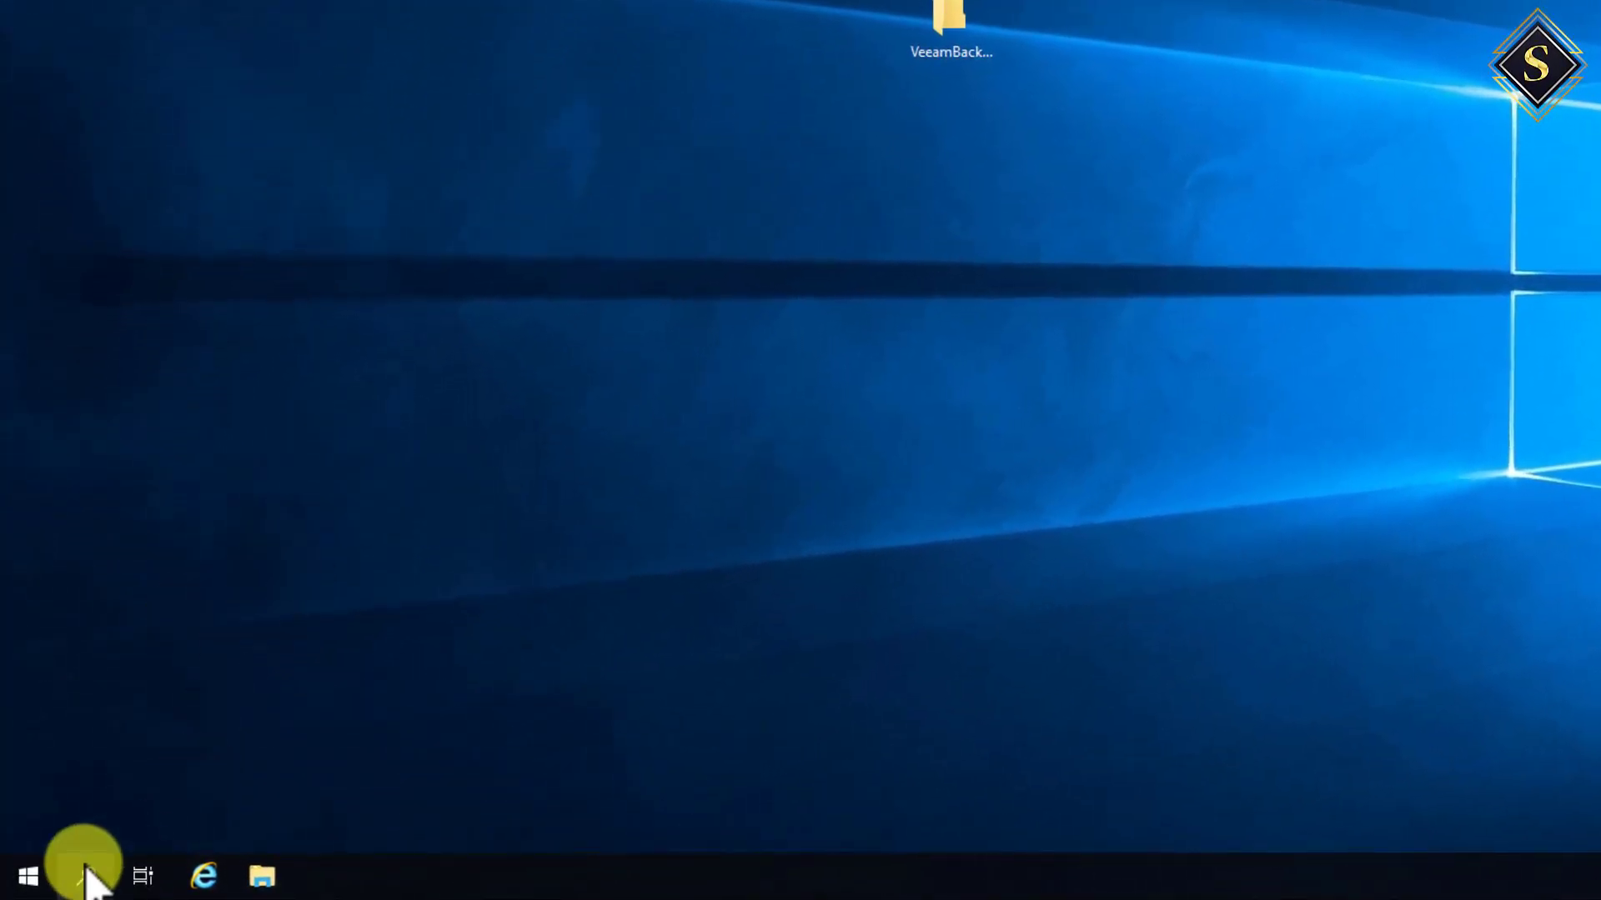
right_click(29, 875)
click(134, 764)
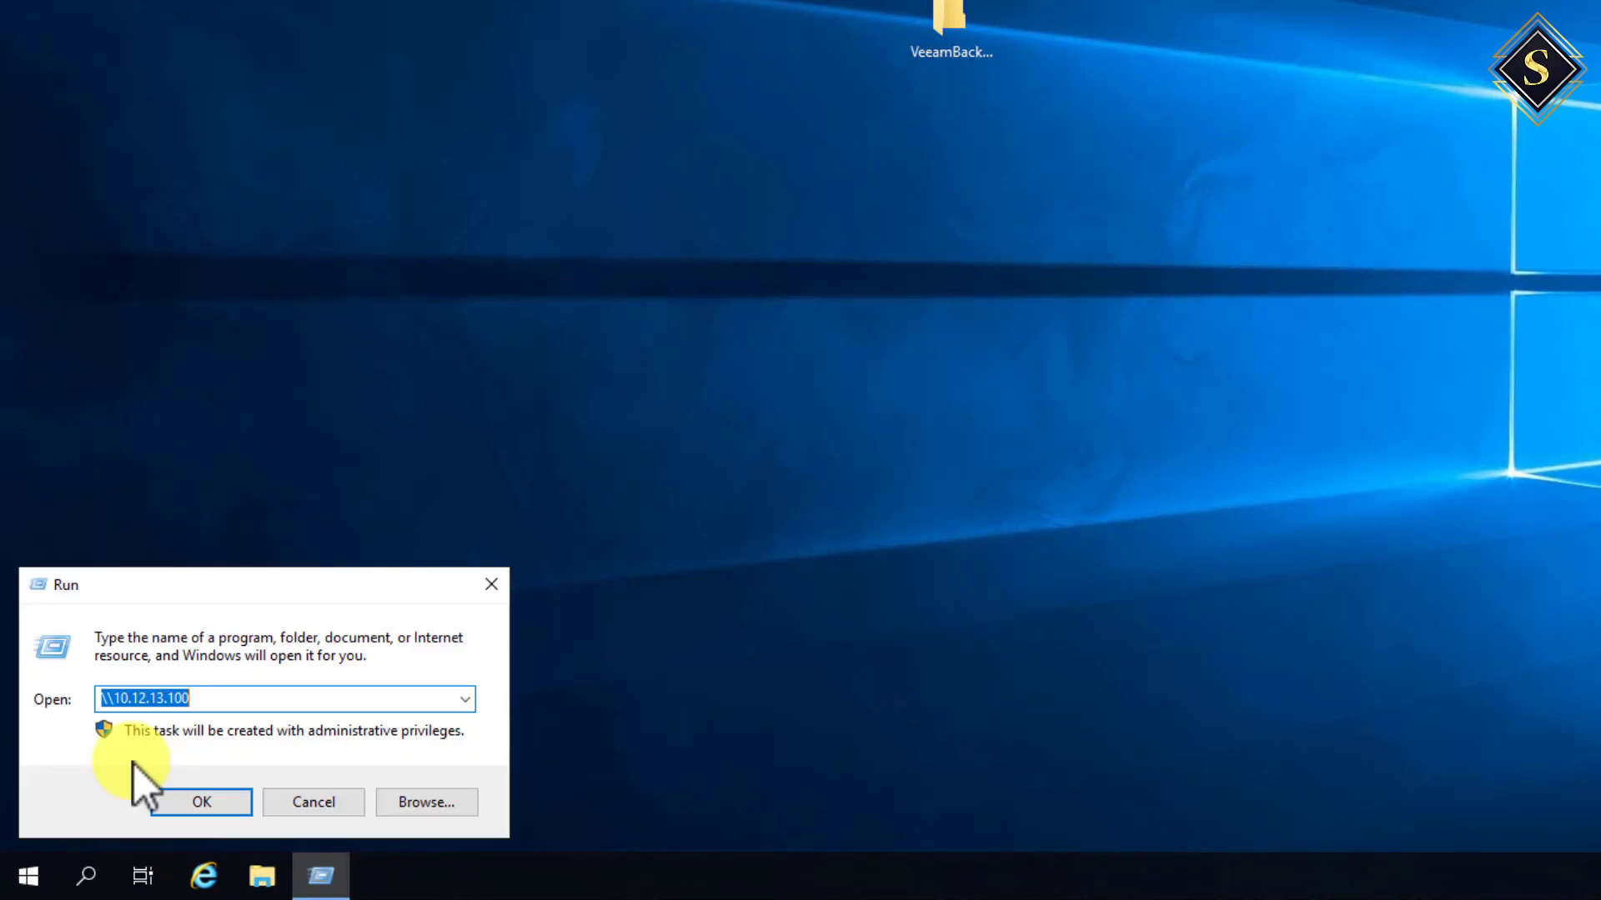
text(serv)
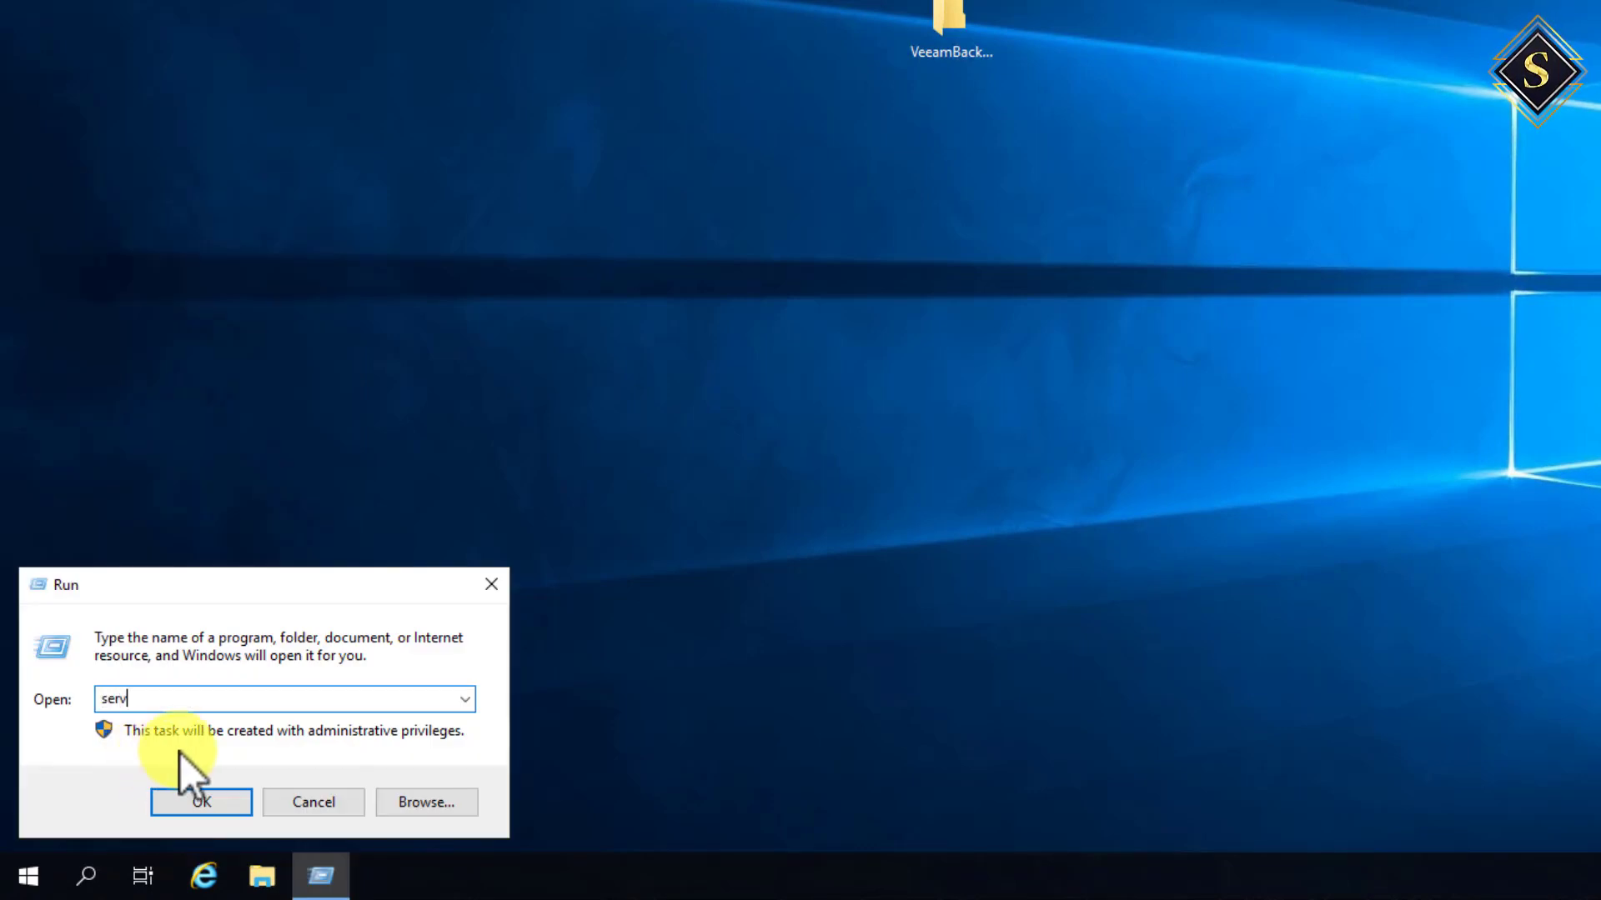
text(ices.msc)
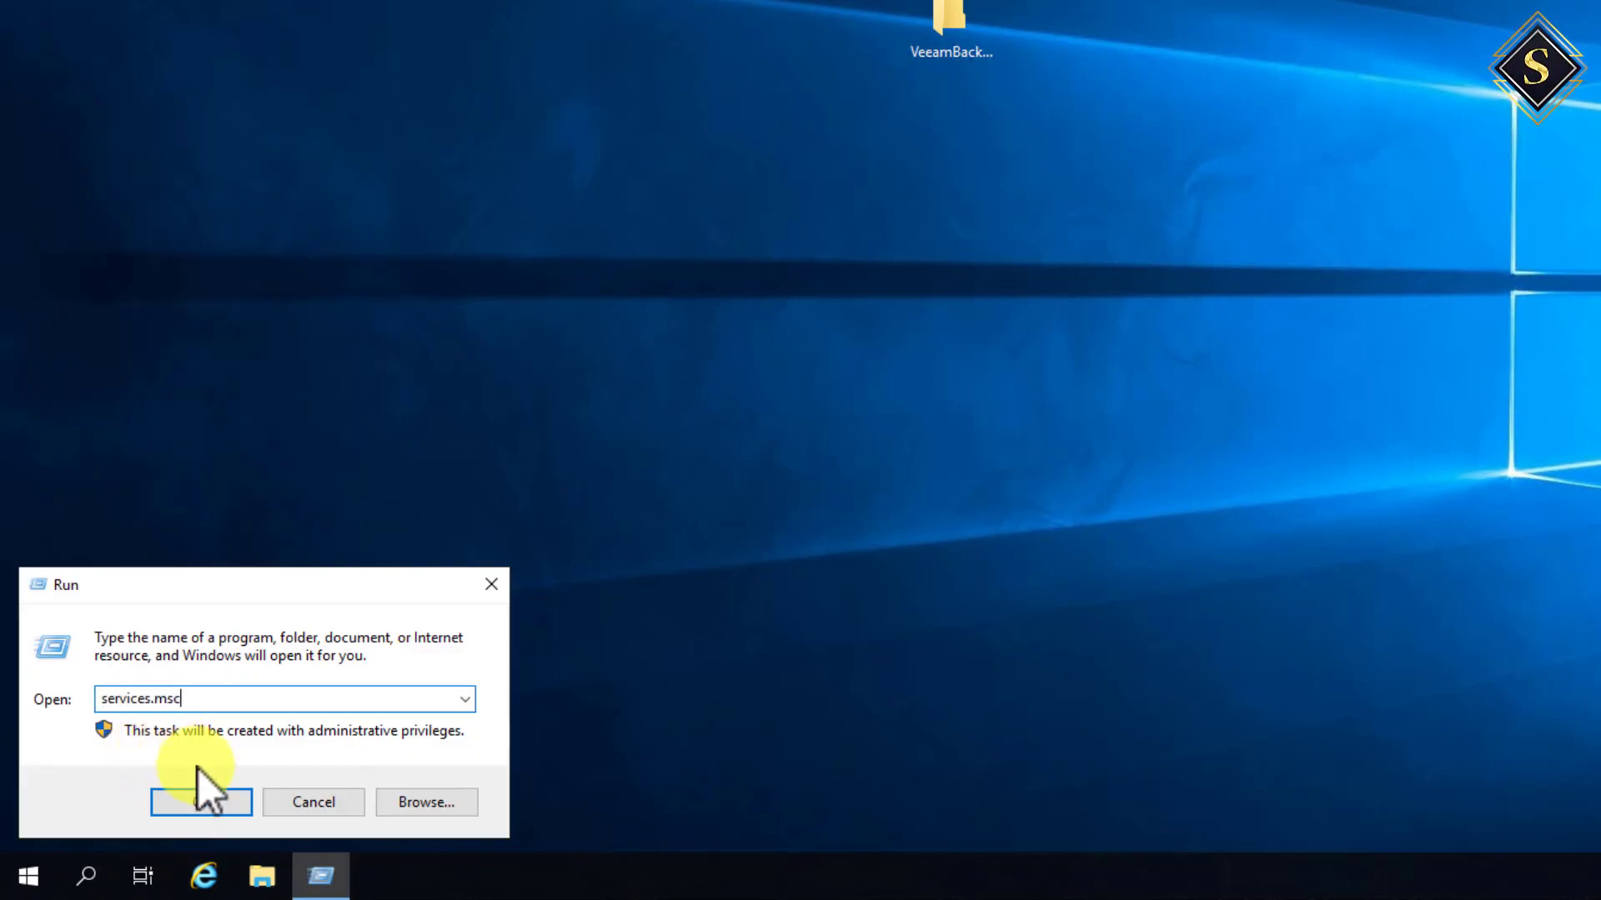
key(Return)
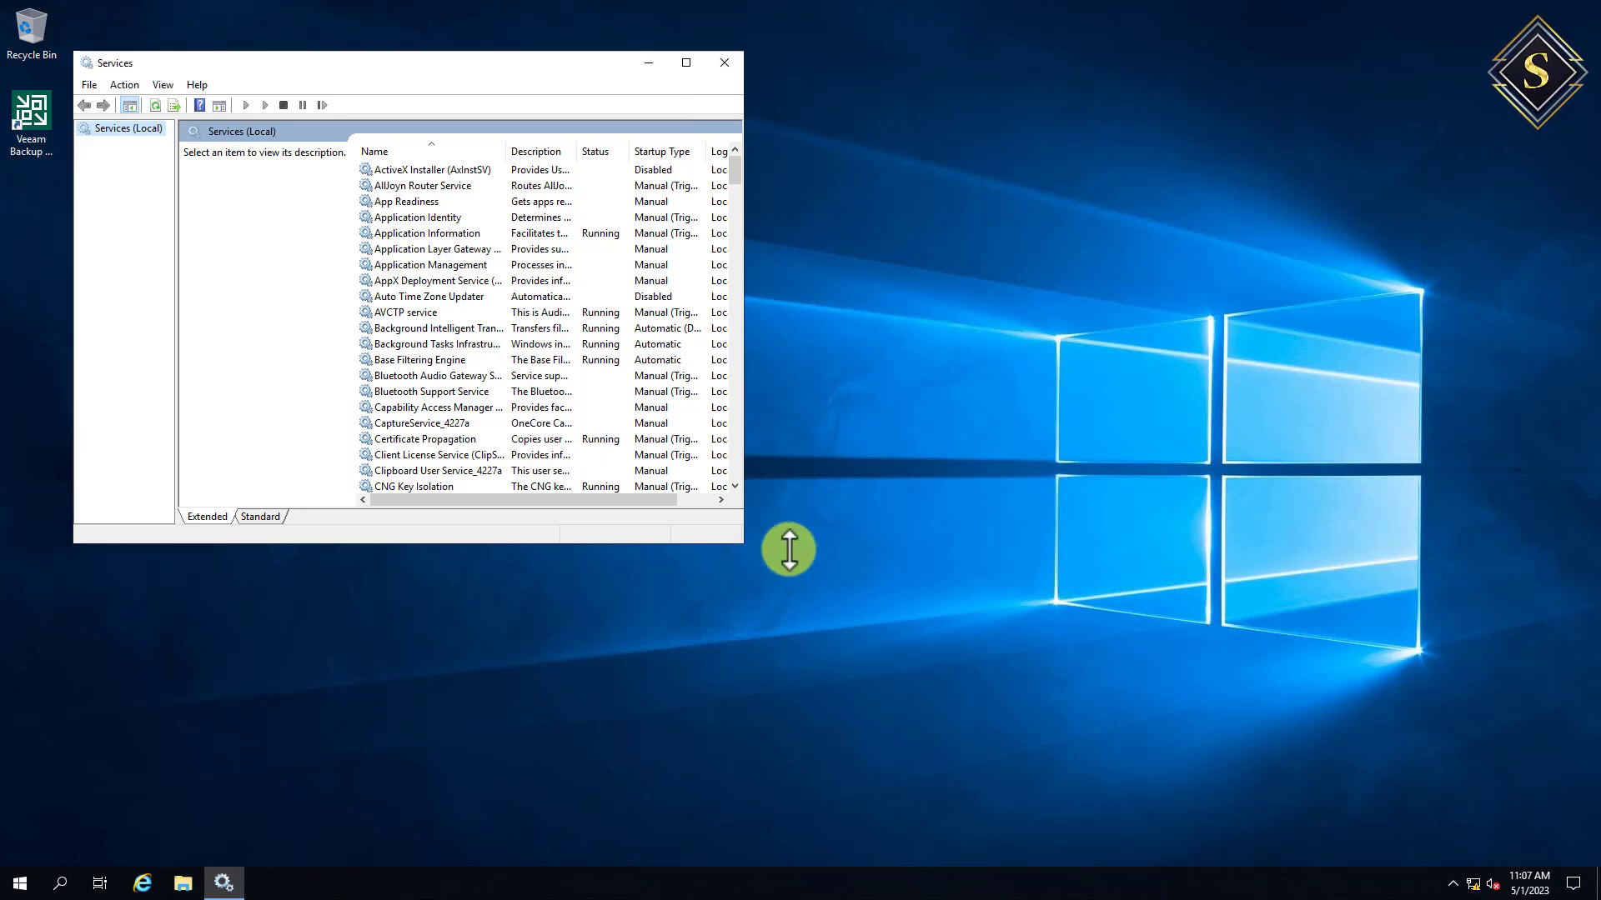
- Maximize the Services window, widen the Name column and jump to the first Veeam service
drag(742, 542, 1434, 554)
click(1376, 63)
drag(426, 95, 621, 94)
click(413, 572)
key(v)
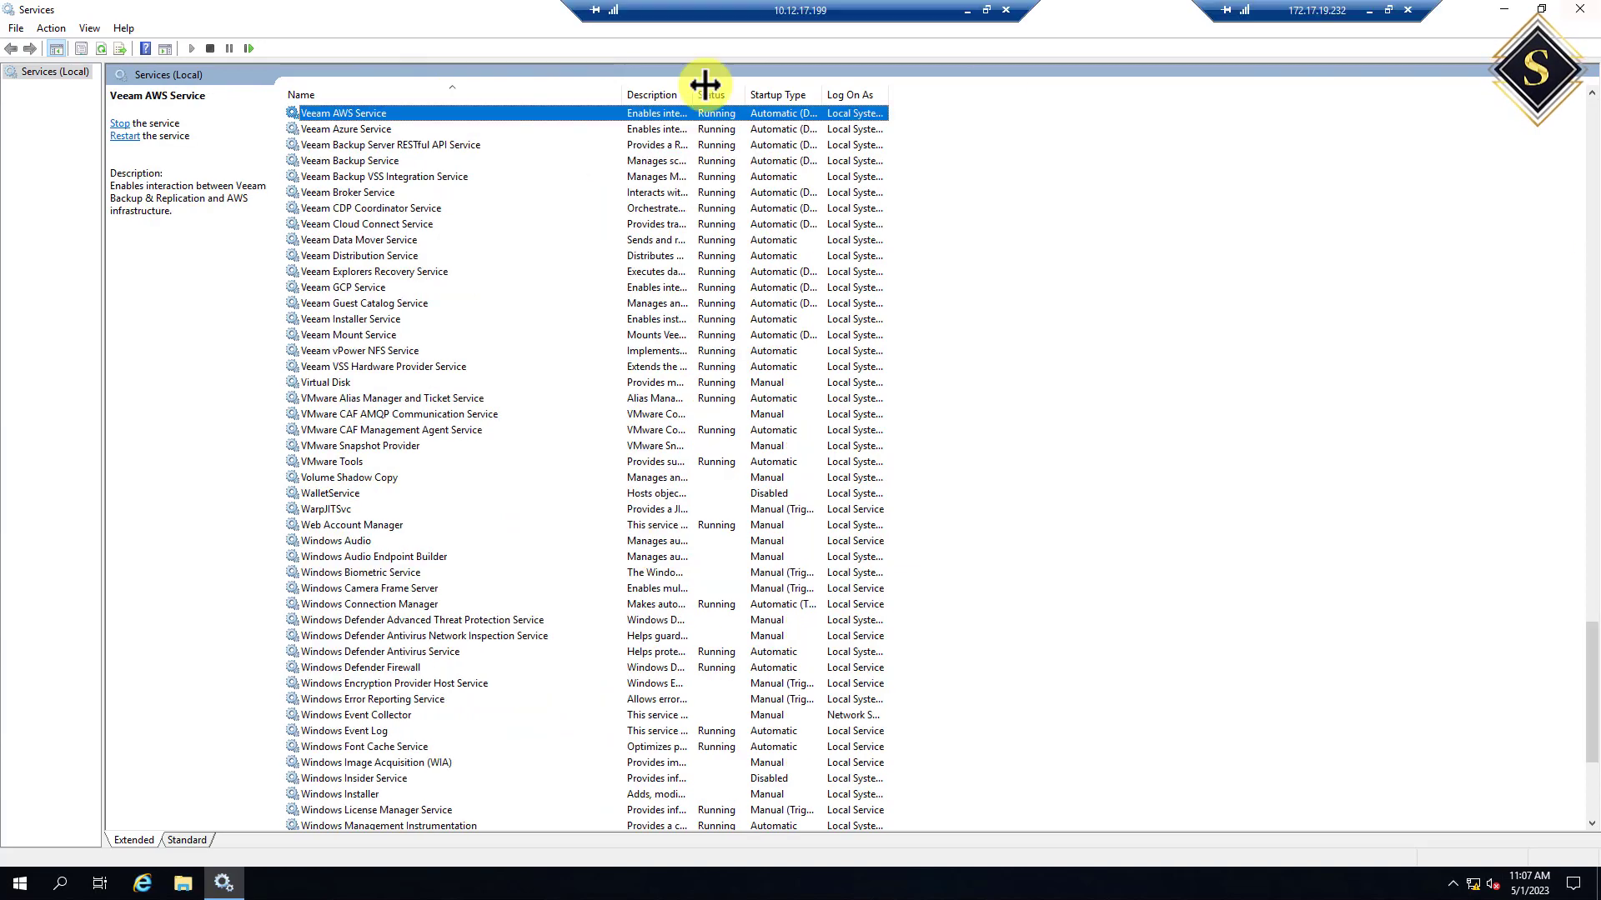
- Stop the Veeam AWS Service, Veeam Azure Service and Veeam Backup Server RESTful API Service
click(120, 123)
click(386, 130)
click(119, 124)
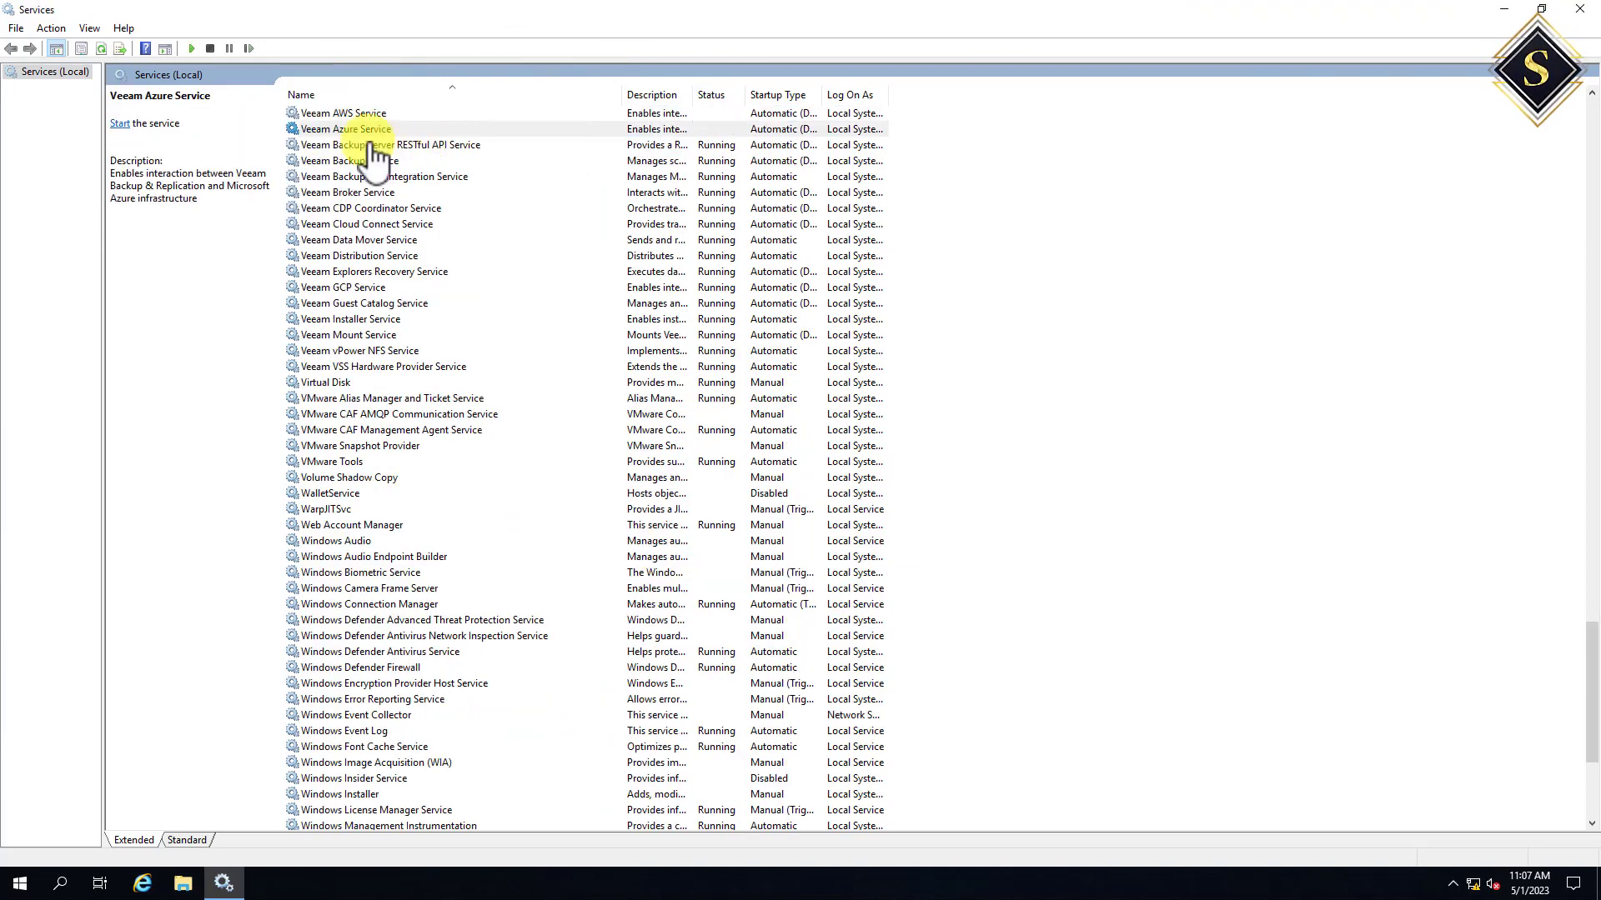
right_click(368, 145)
click(386, 163)
- Stop the Veeam Backup Service with its dependent CDP Coordinator Service, and stop the Veeam Backup VSS Integration Service
click(388, 161)
click(119, 124)
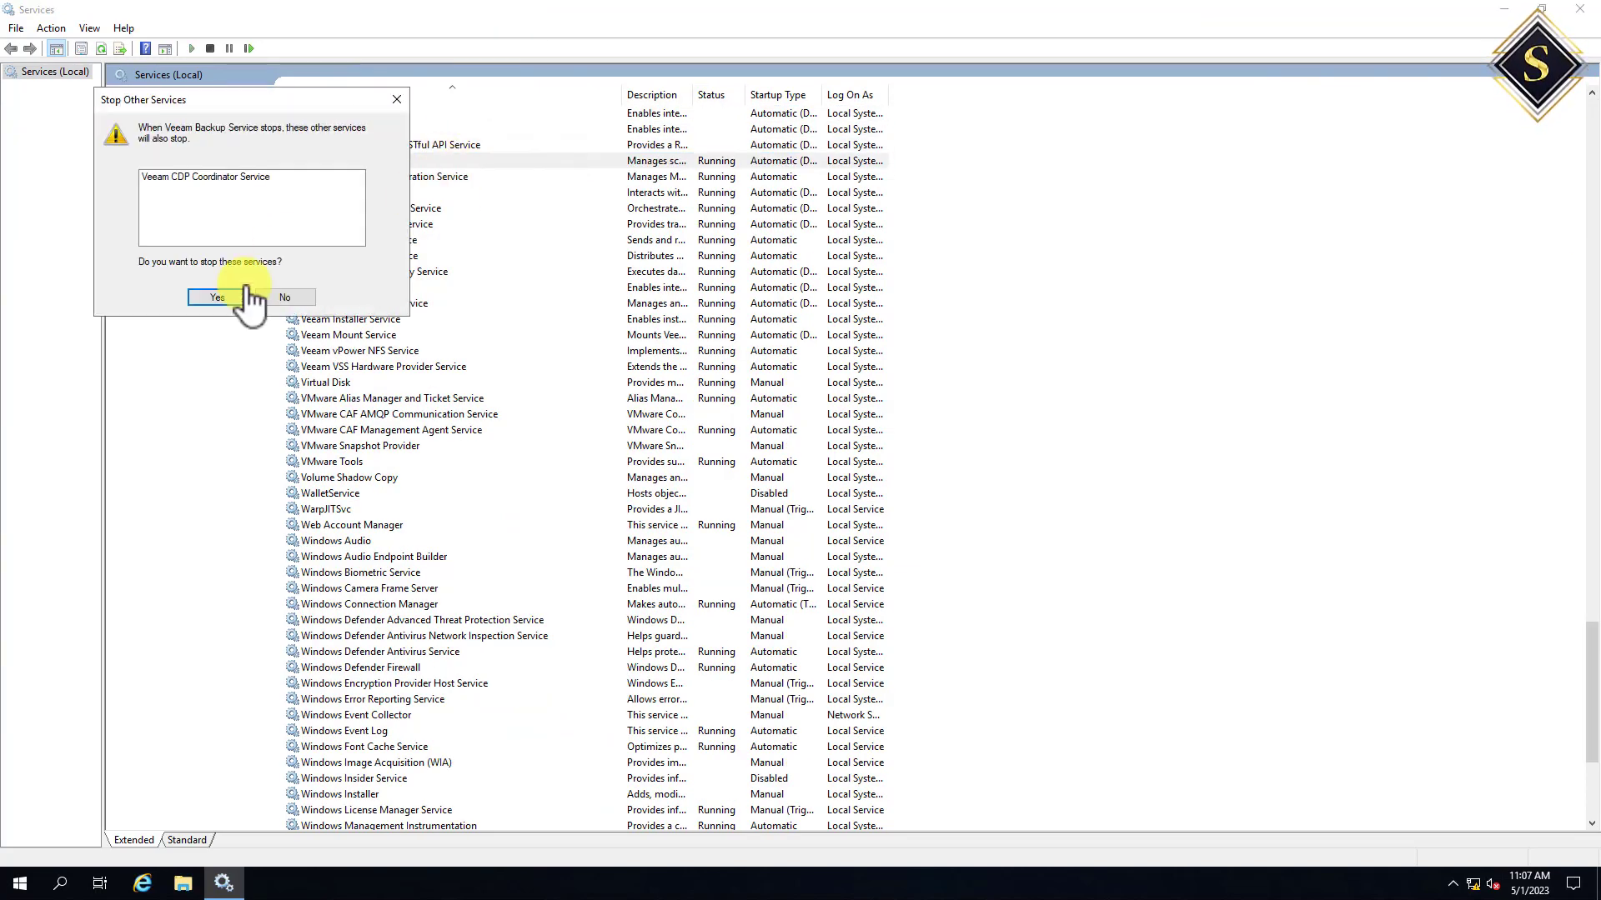
click(241, 297)
click(401, 177)
click(119, 123)
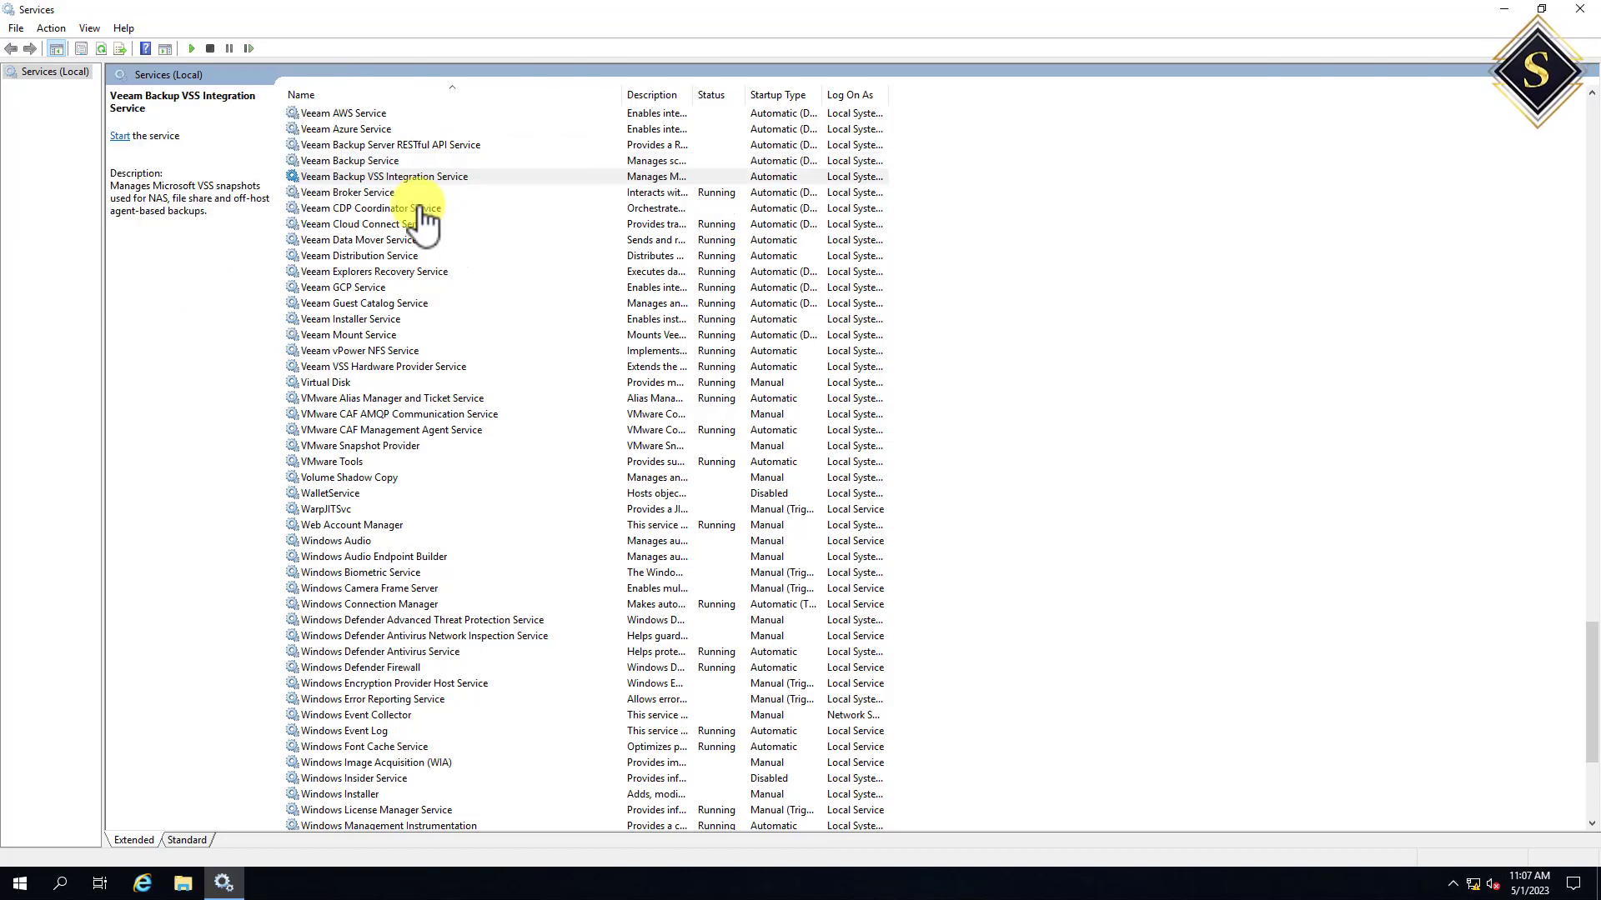
- Stop the Veeam Broker Service and start the Veeam CDP Coordinator Service
click(380, 193)
right_click(377, 197)
click(394, 214)
click(434, 208)
click(120, 123)
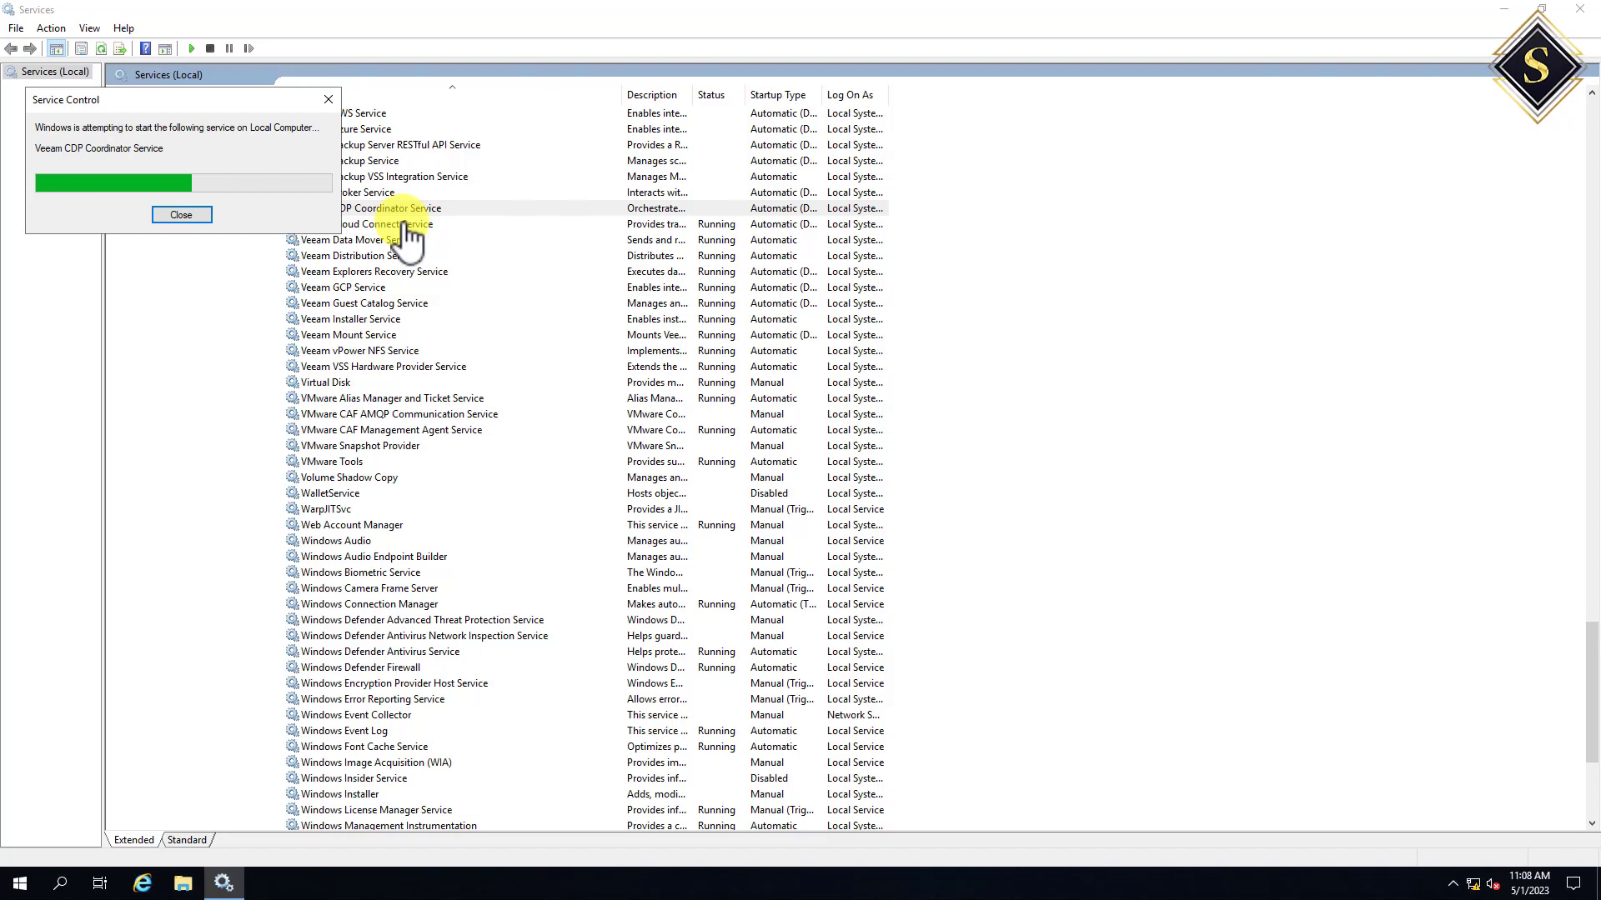
- Stop the Veeam Broker Service together with its dependent Veeam CDP Coordinator Service
click(360, 222)
right_click(363, 223)
click(398, 241)
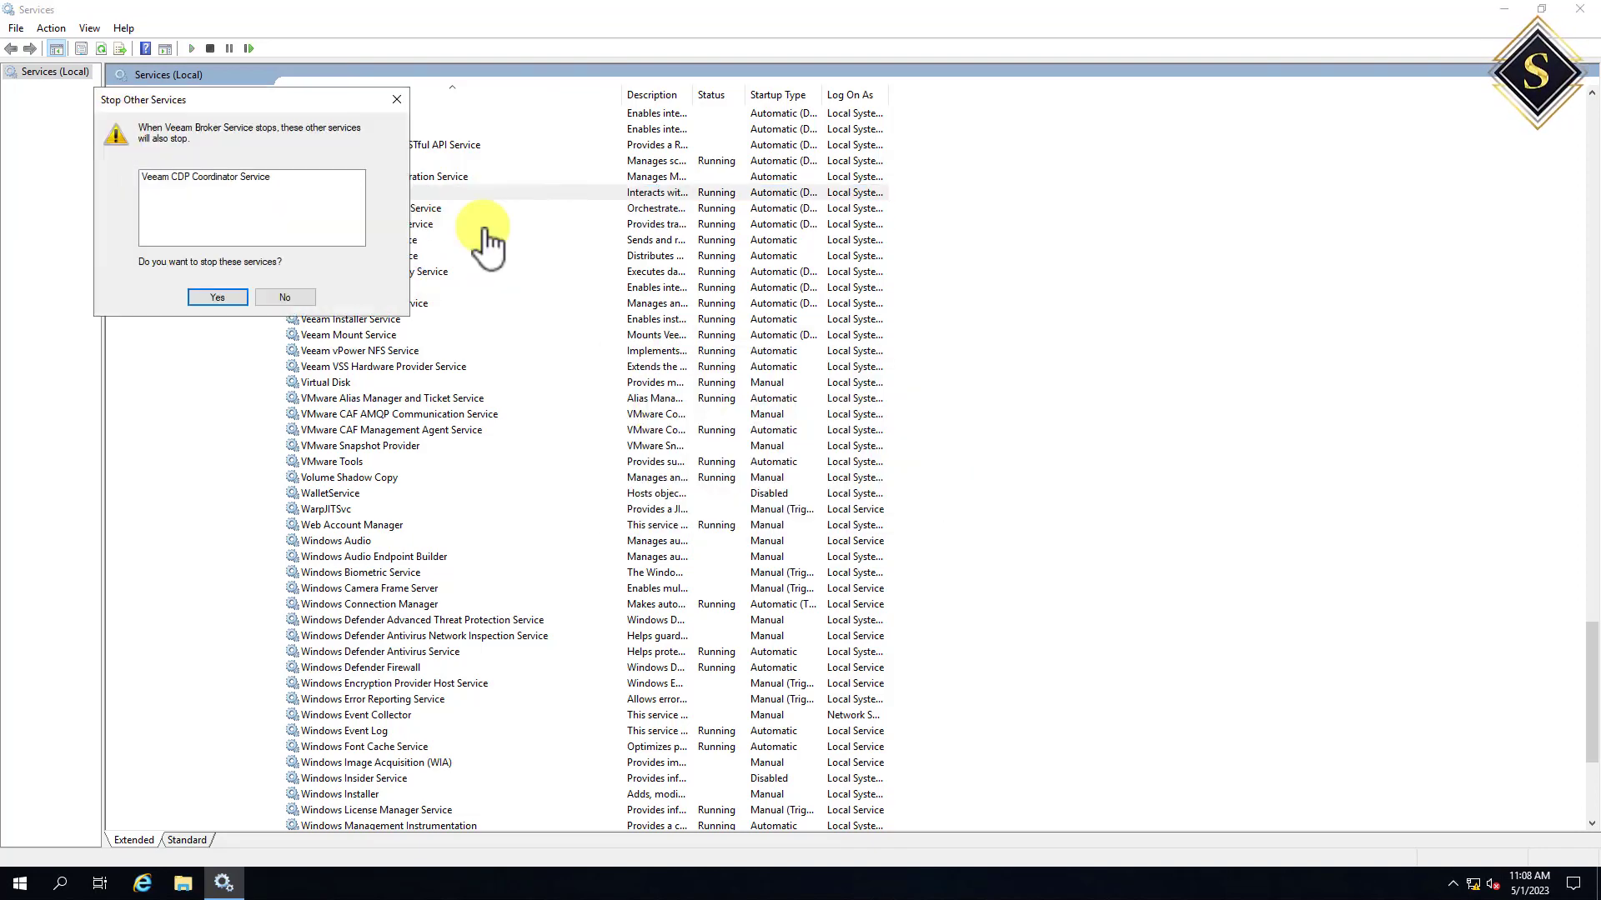
key(Return)
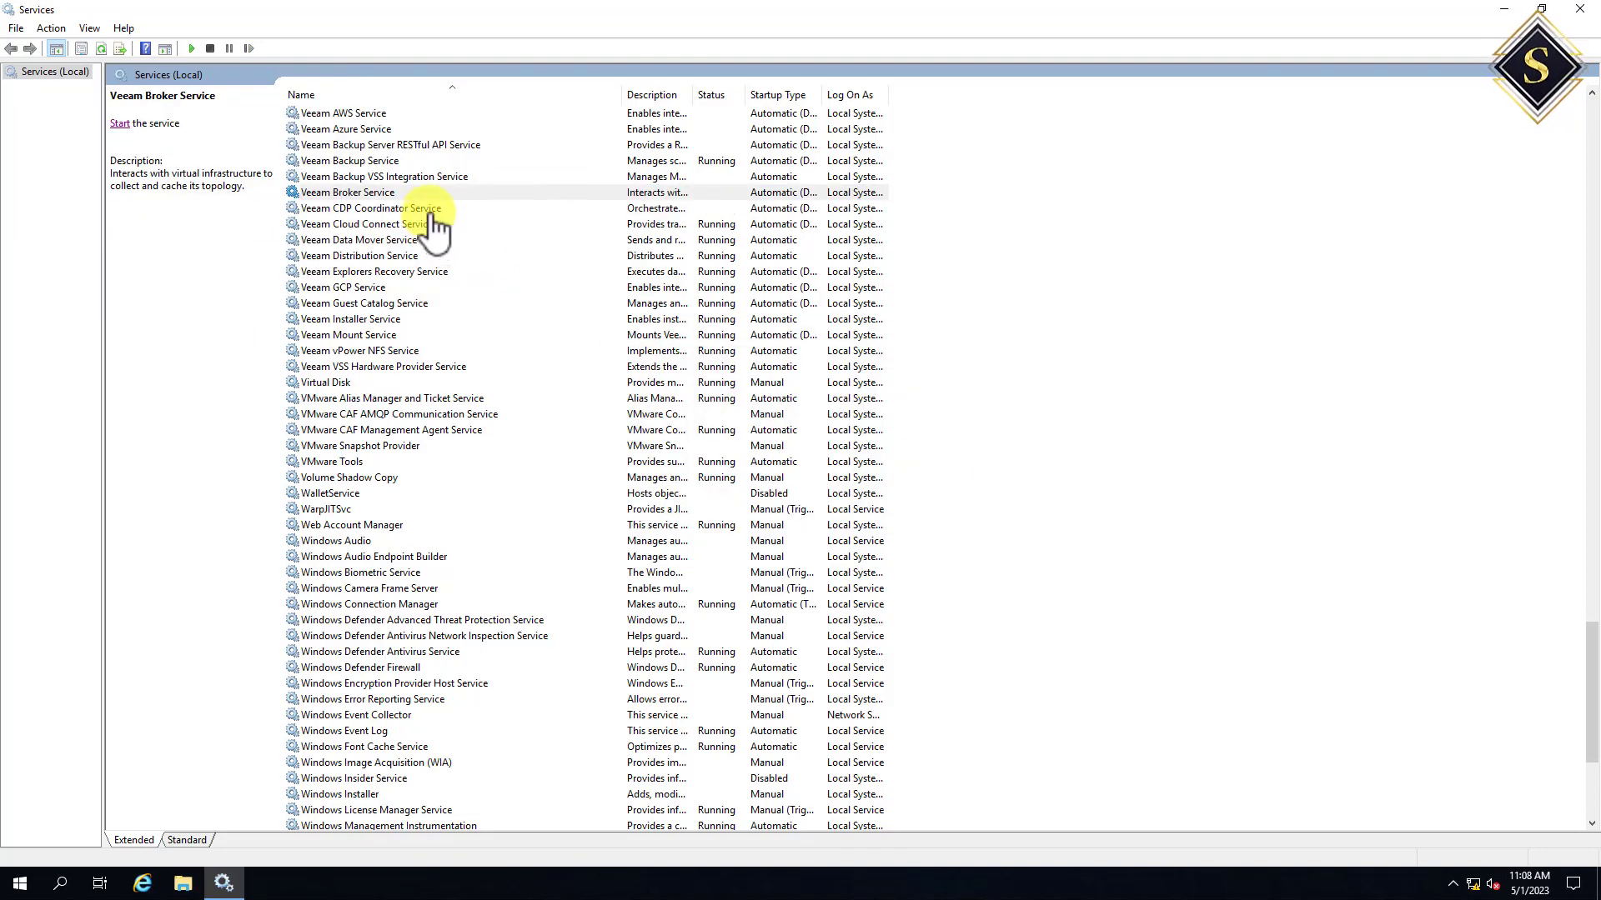
- Stop the Veeam Cloud Connect, Data Mover, Distribution, Explorers Recovery and GCP services
click(438, 223)
key(Down)
key(Down)
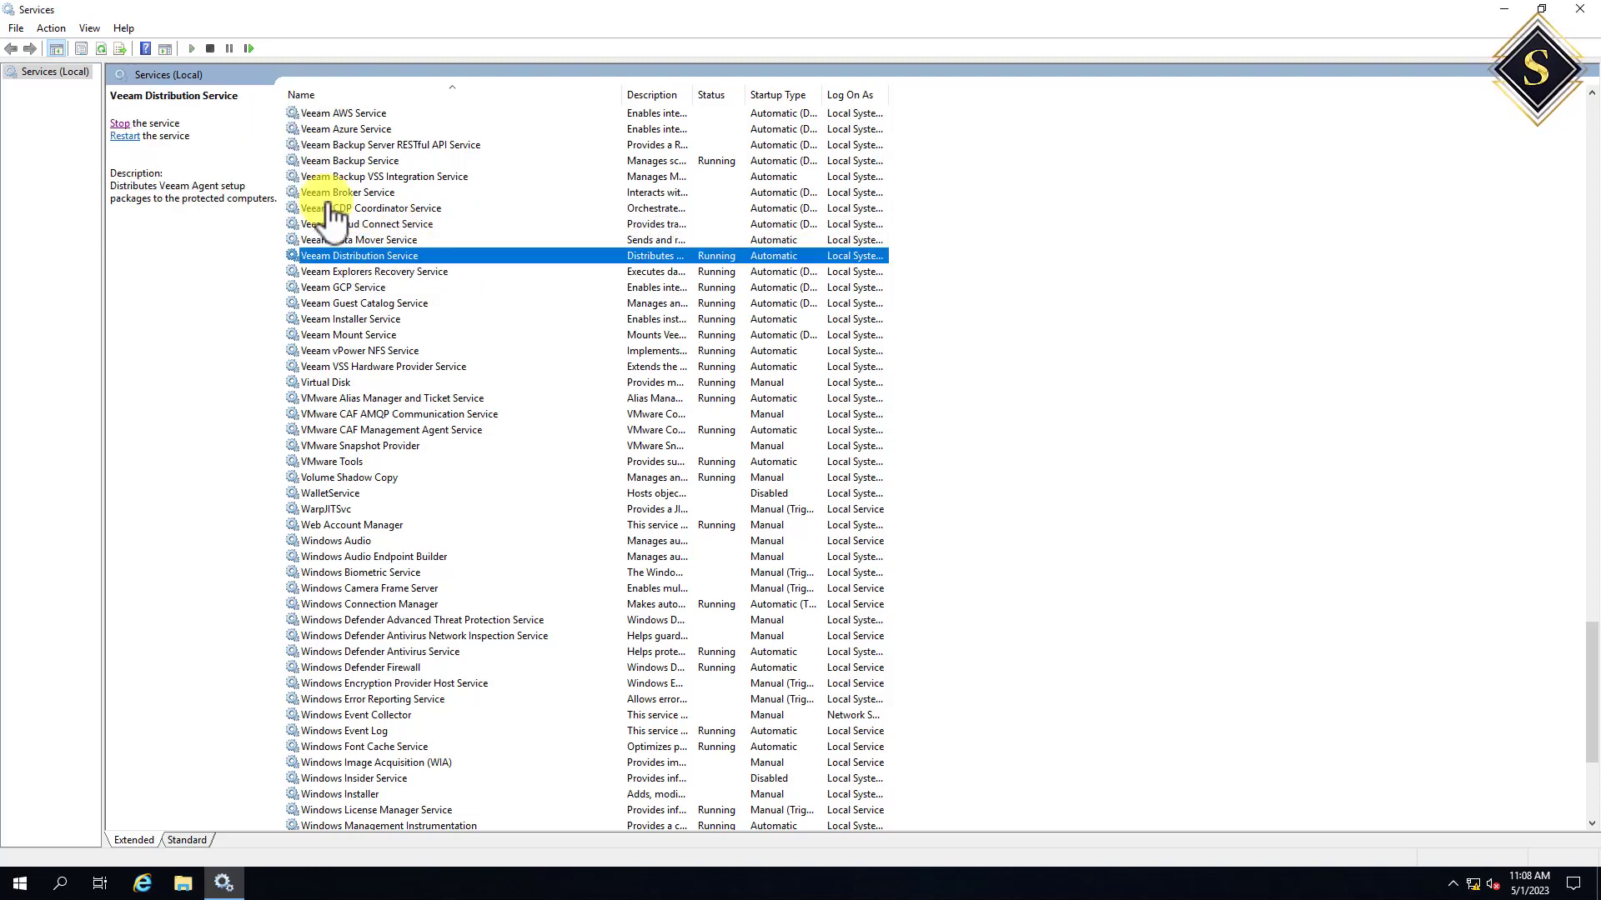
key(Down)
click(119, 123)
key(Down)
click(119, 123)
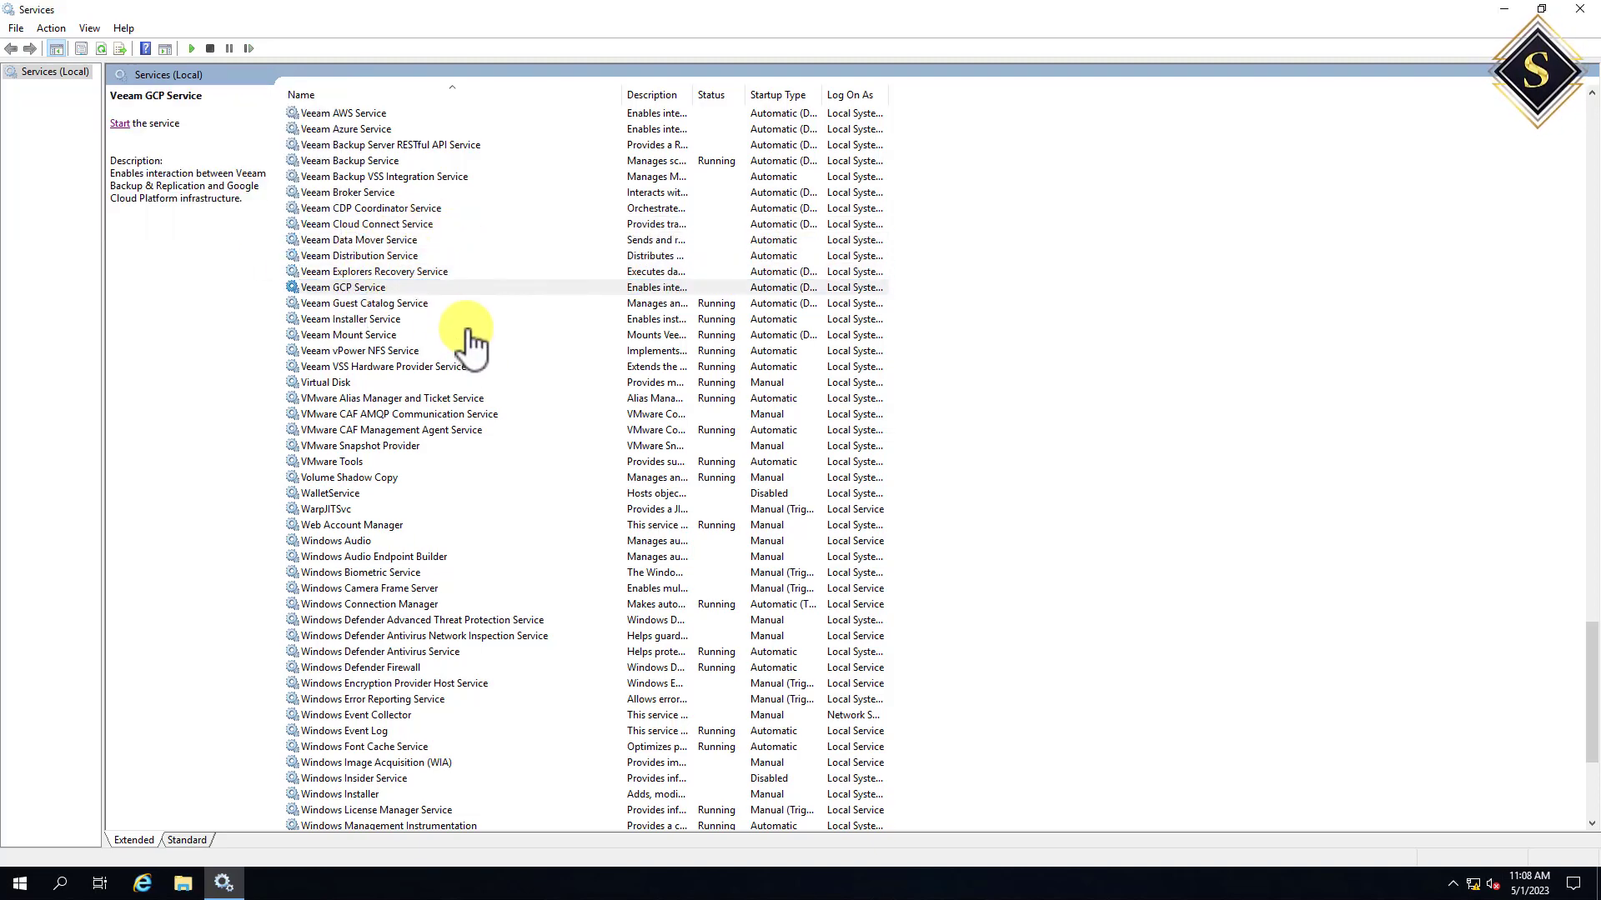
- Stop the Veeam Guest Catalog Service and the Veeam Installer Service
key(Down)
click(119, 123)
key(Down)
click(120, 123)
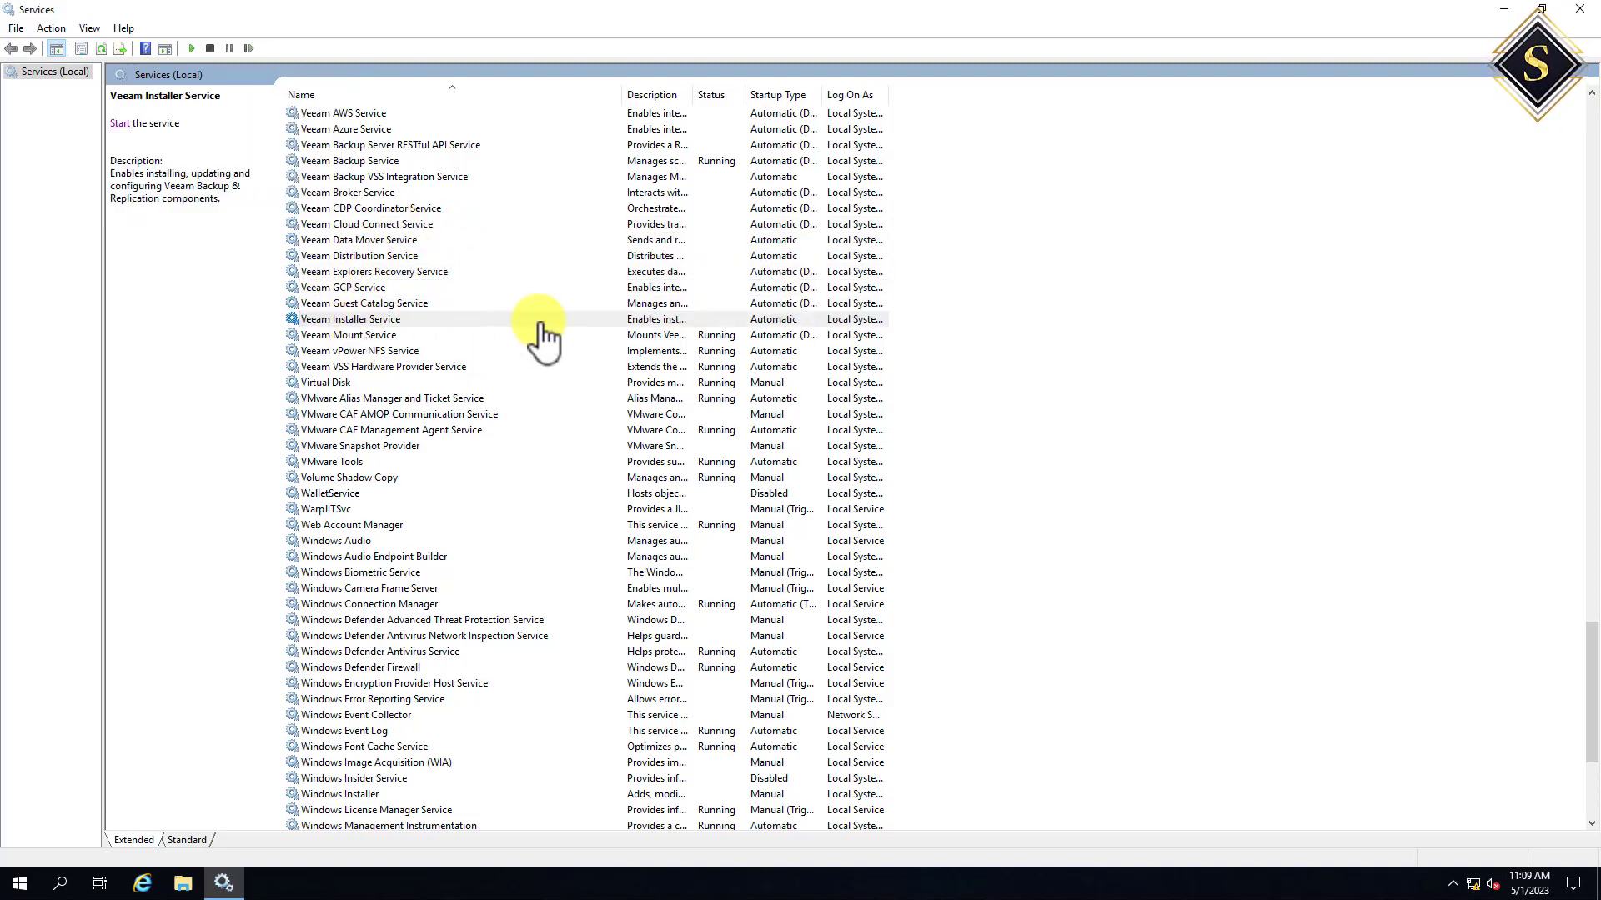
- Stop the Veeam Mount Service, Veeam vPower NFS Service and Veeam VSS Hardware Provider Service
key(Down)
click(119, 122)
key(Down)
click(120, 123)
key(Down)
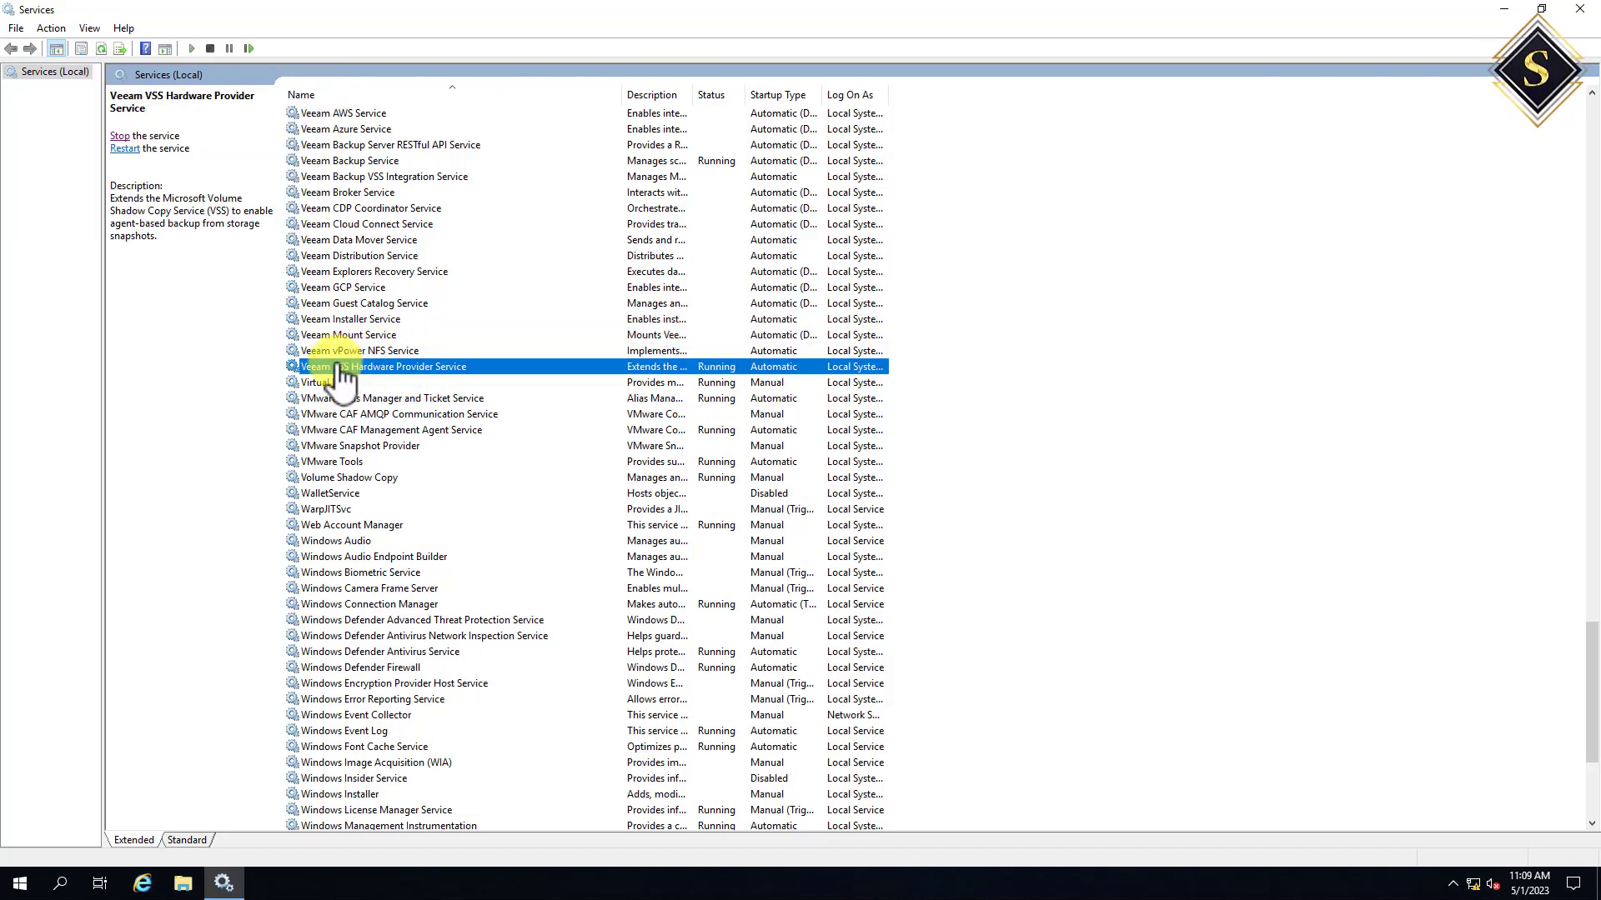
click(119, 135)
key(Down)
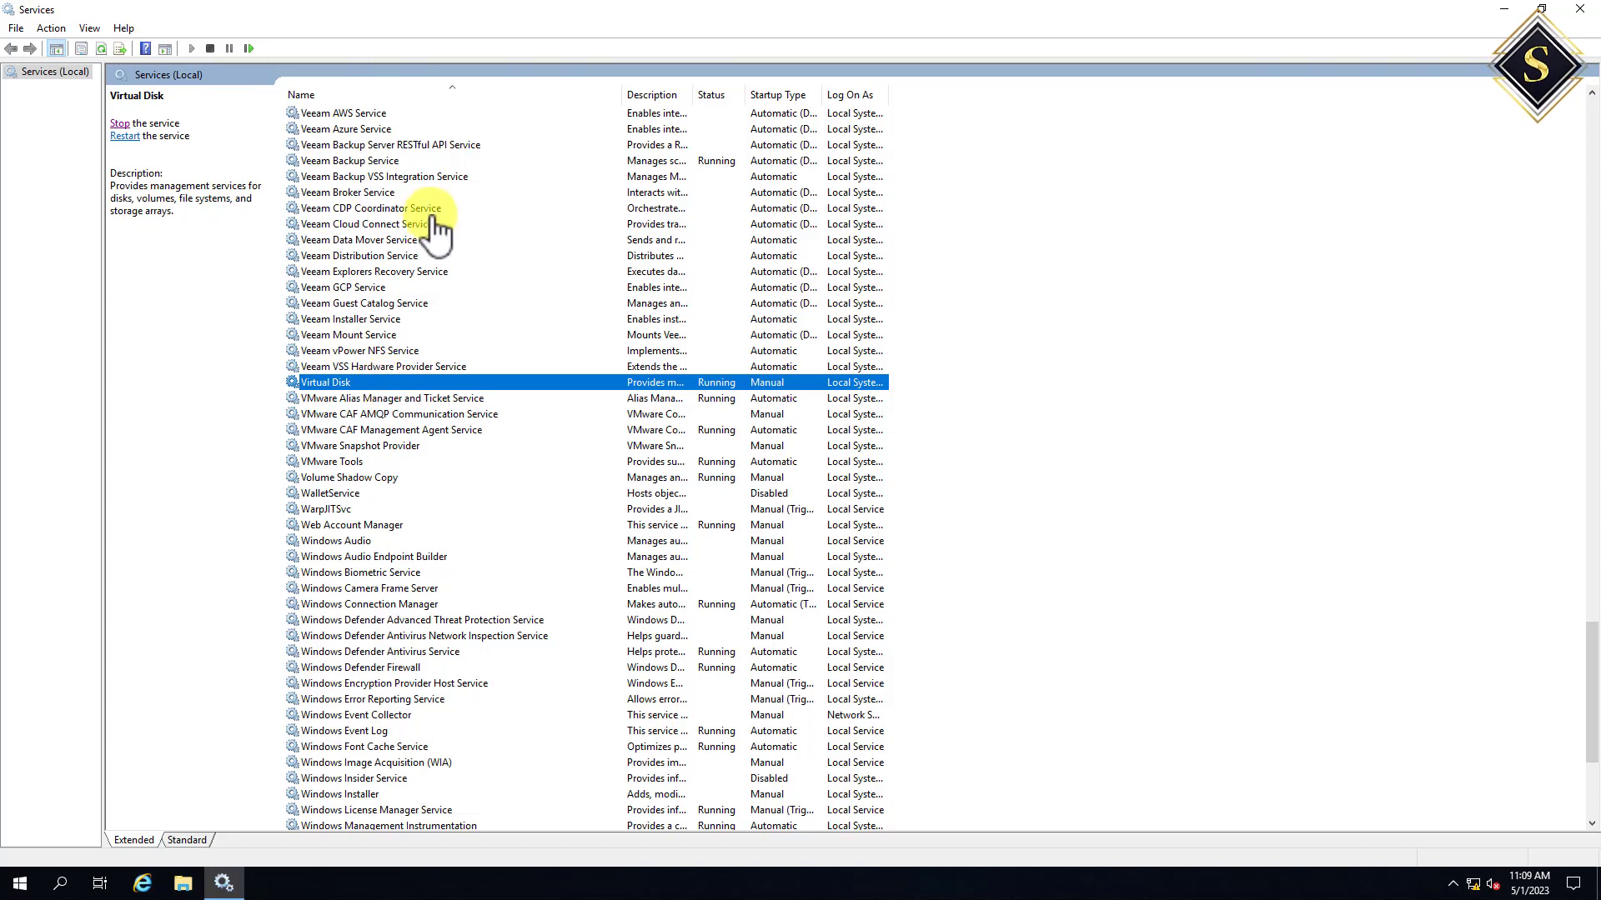
- Stop the Veeam Backup Service, which is running again, and minimize the Services window
click(584, 160)
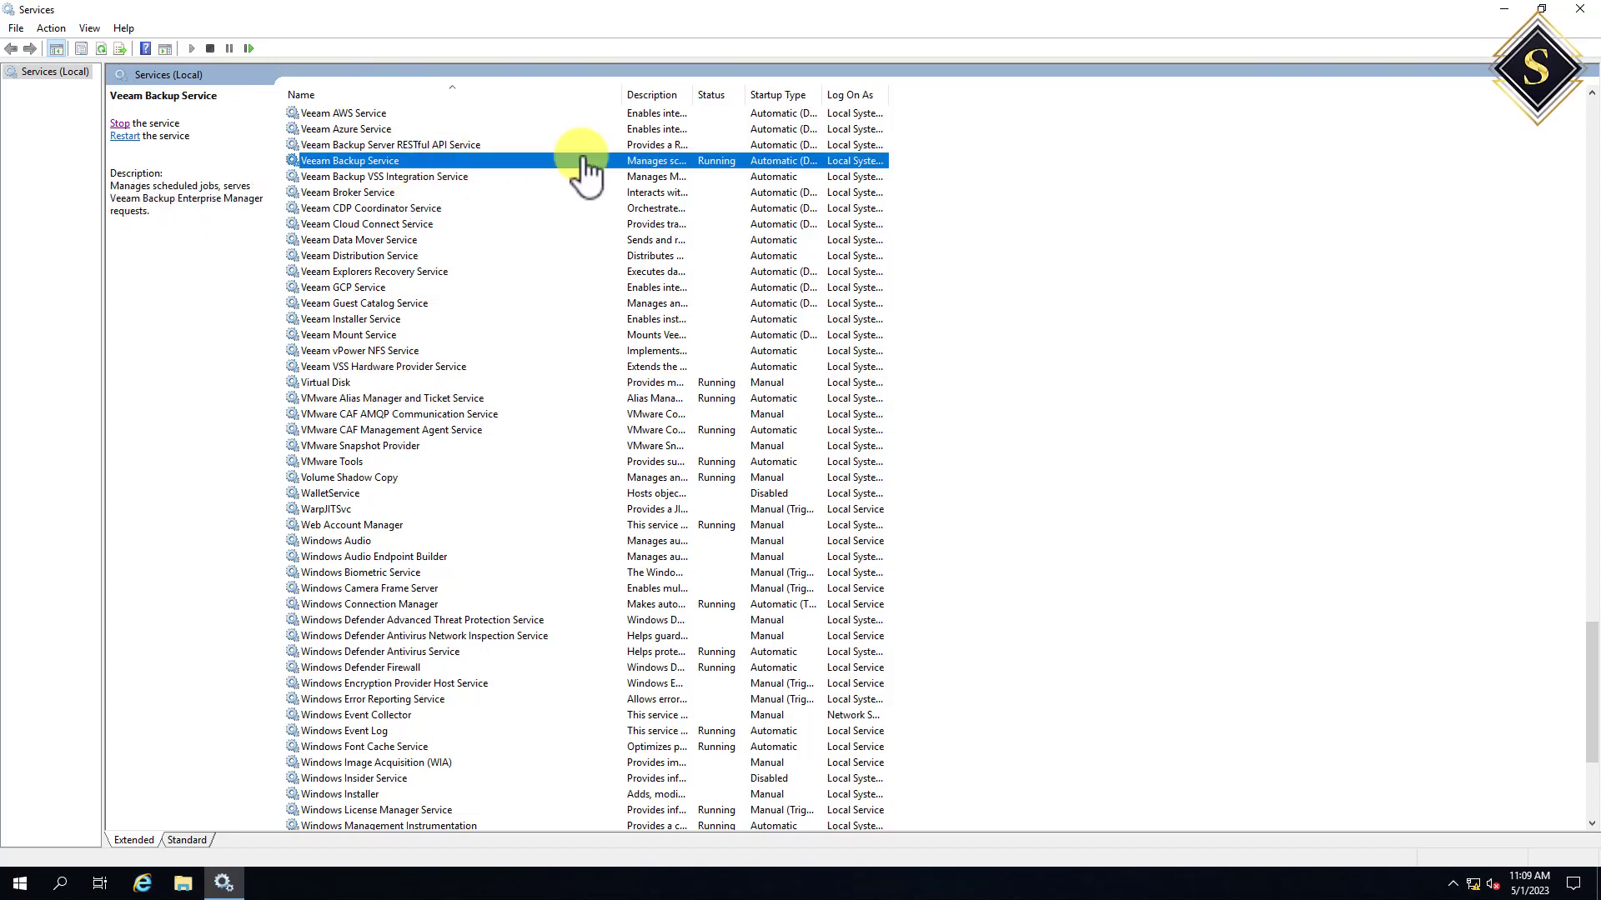
click(119, 123)
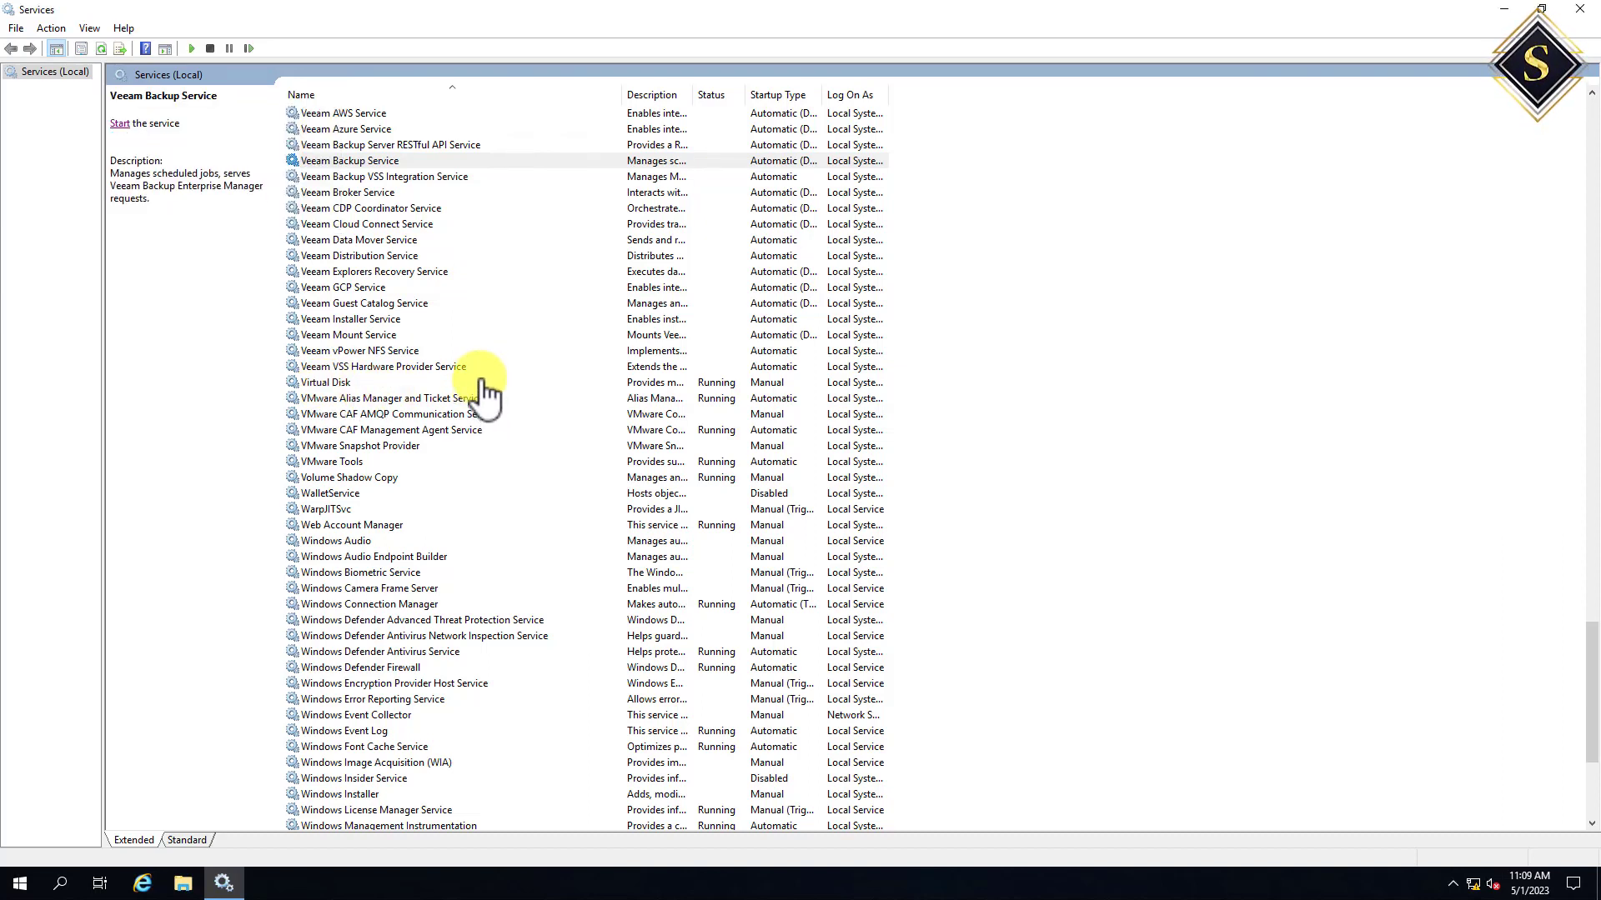
click(1503, 10)
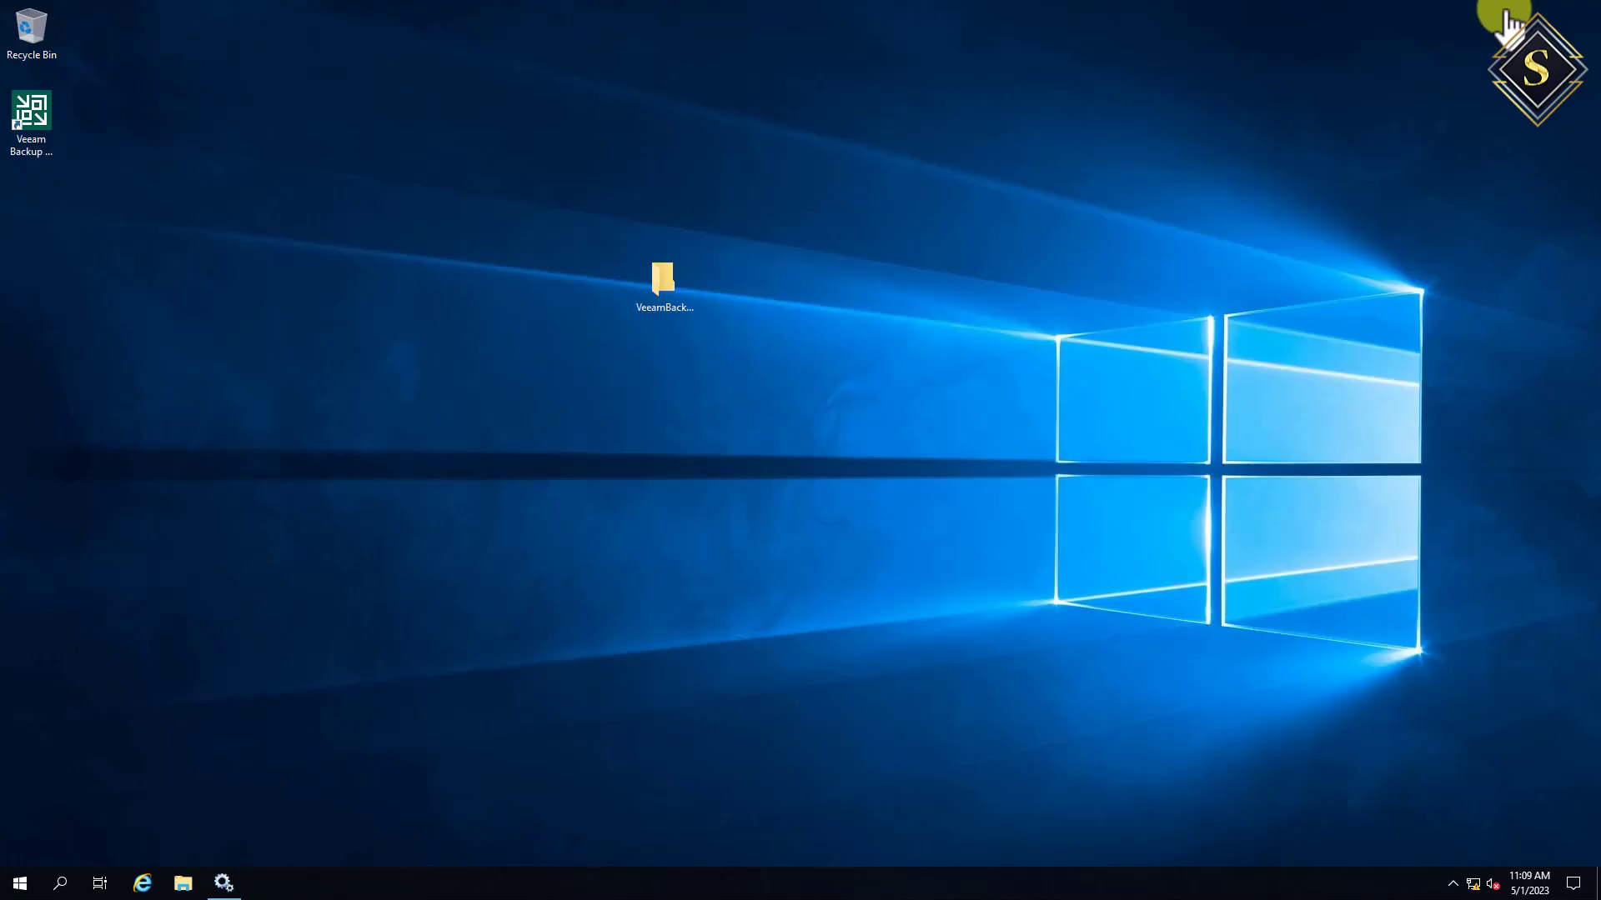
- Open VeeamBackupReplication-11.0-Patch-License.rar from the desktop's Veeam folder and extract its patch folder to the desktop
double_click(667, 283)
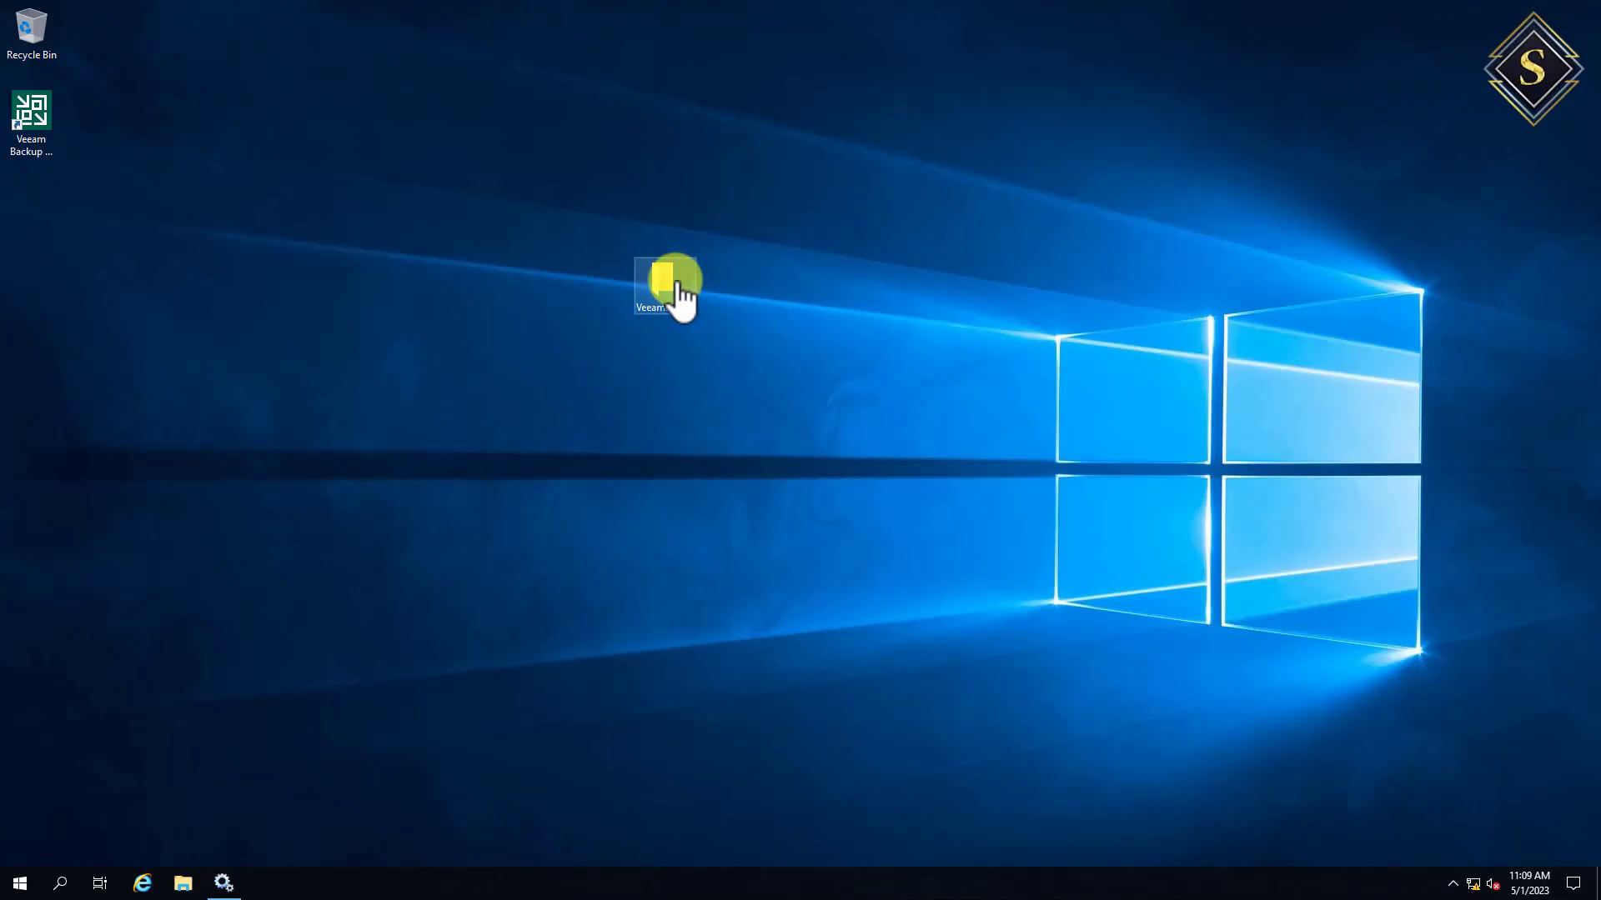
right_click(910, 275)
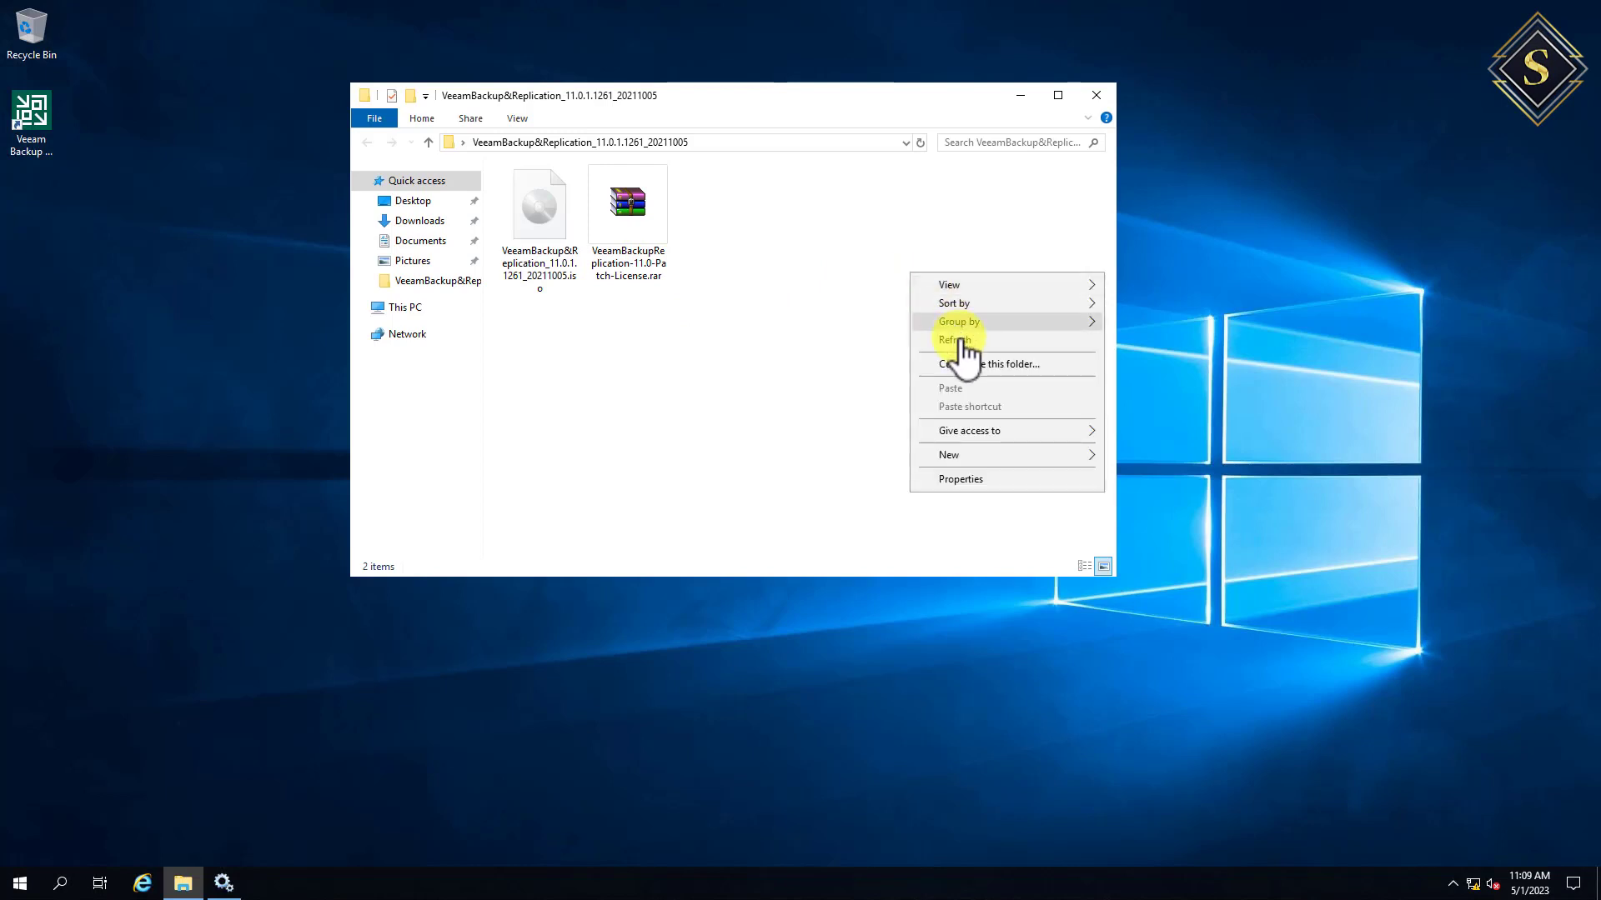
click(1083, 567)
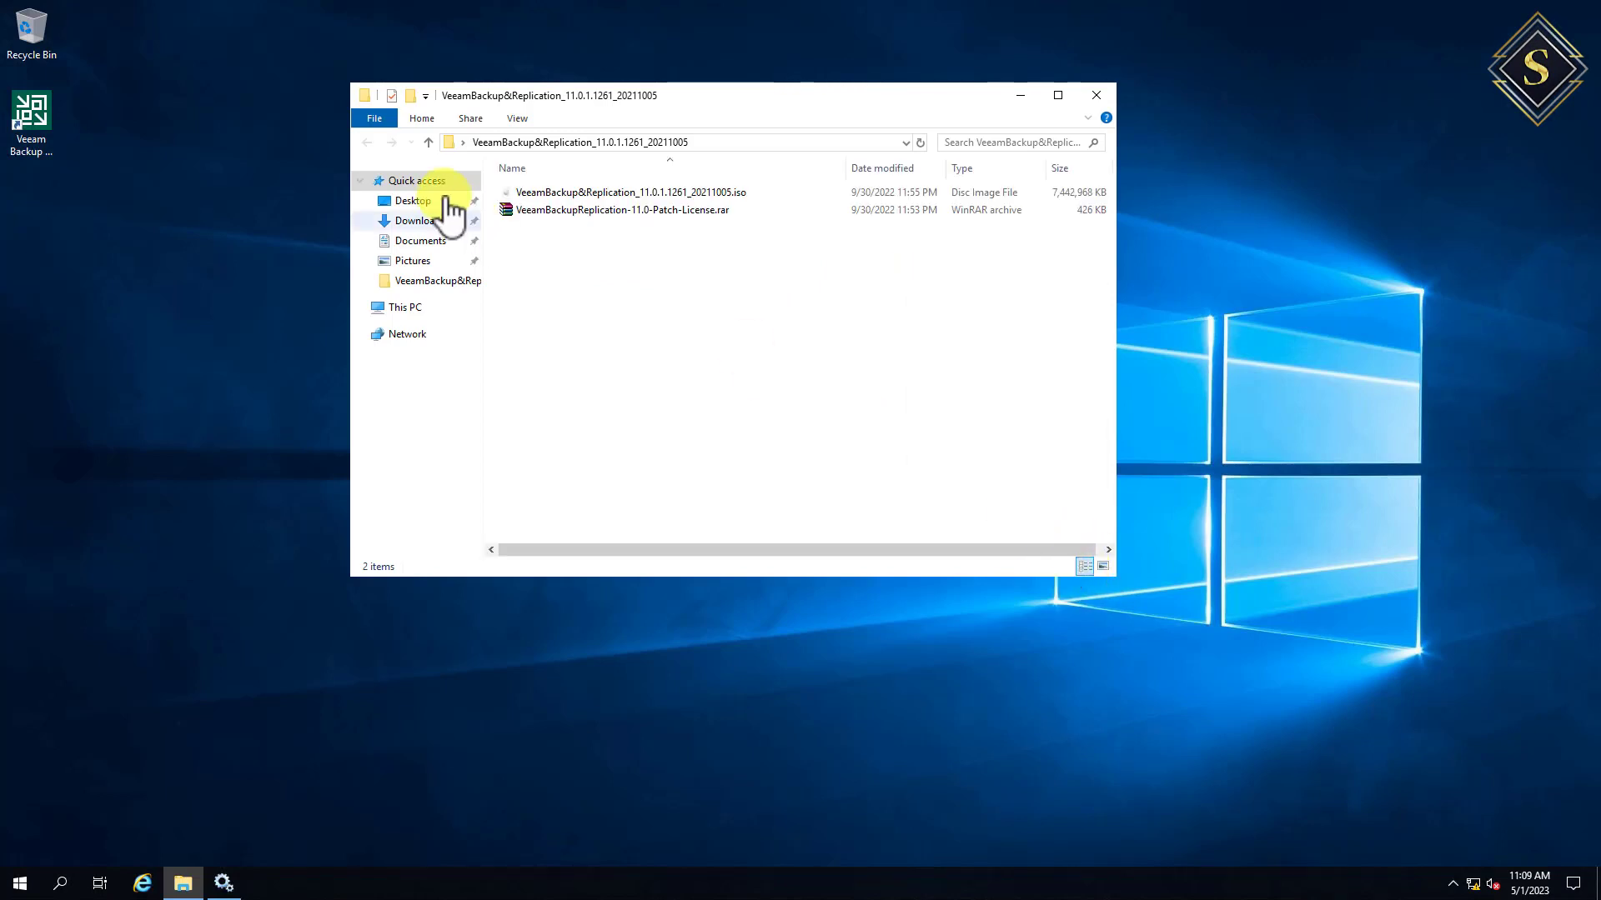
double_click(568, 210)
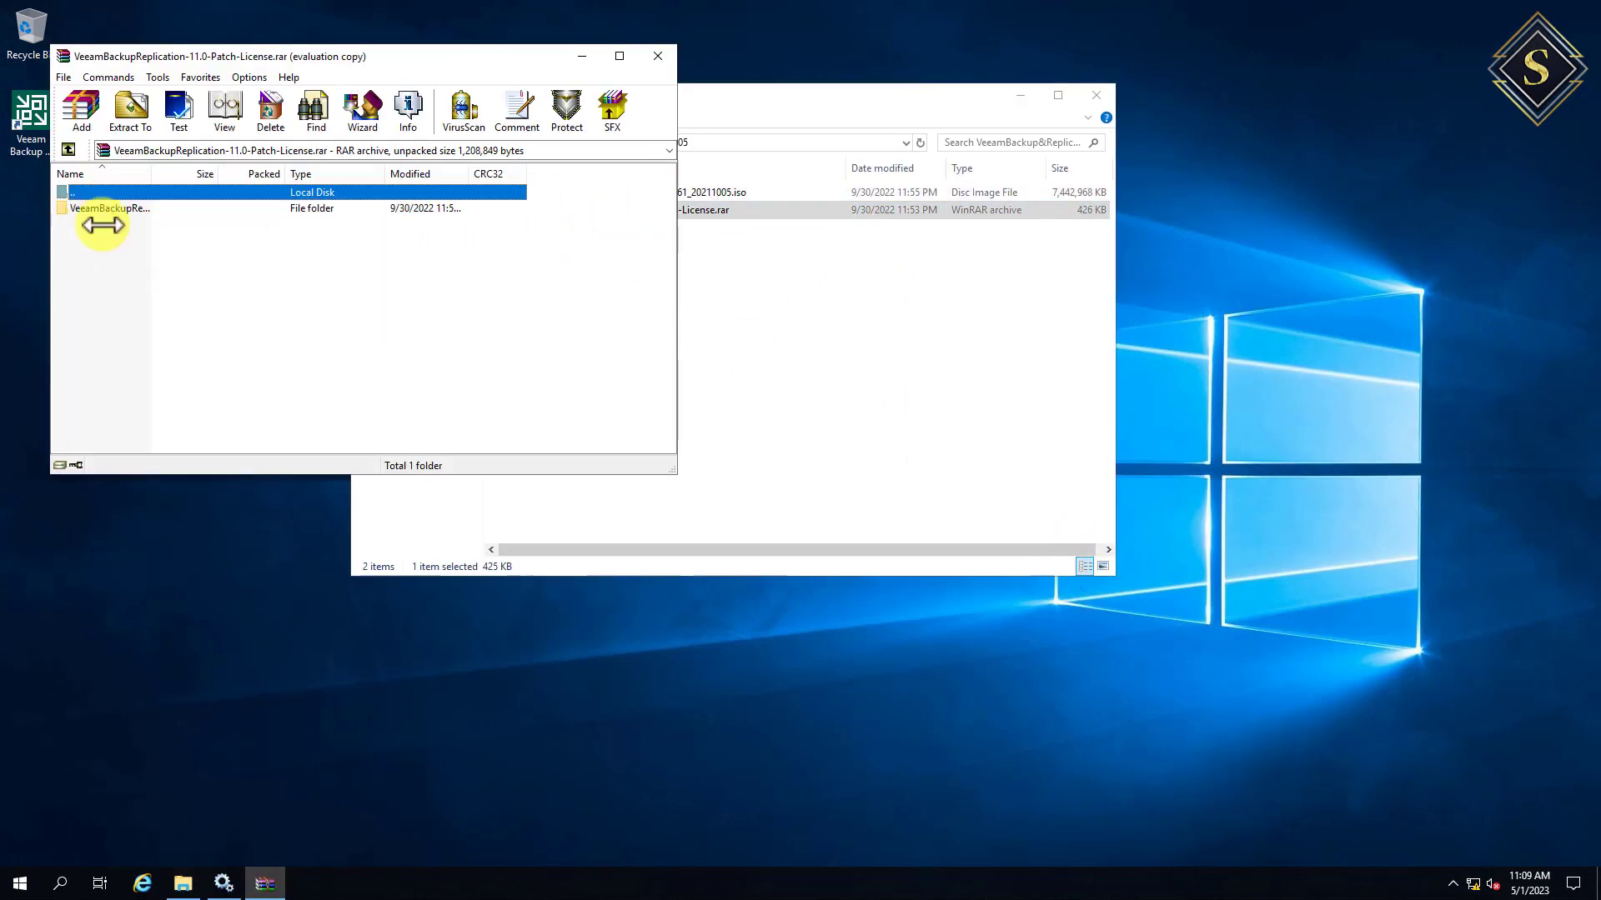
drag(100, 209, 79, 556)
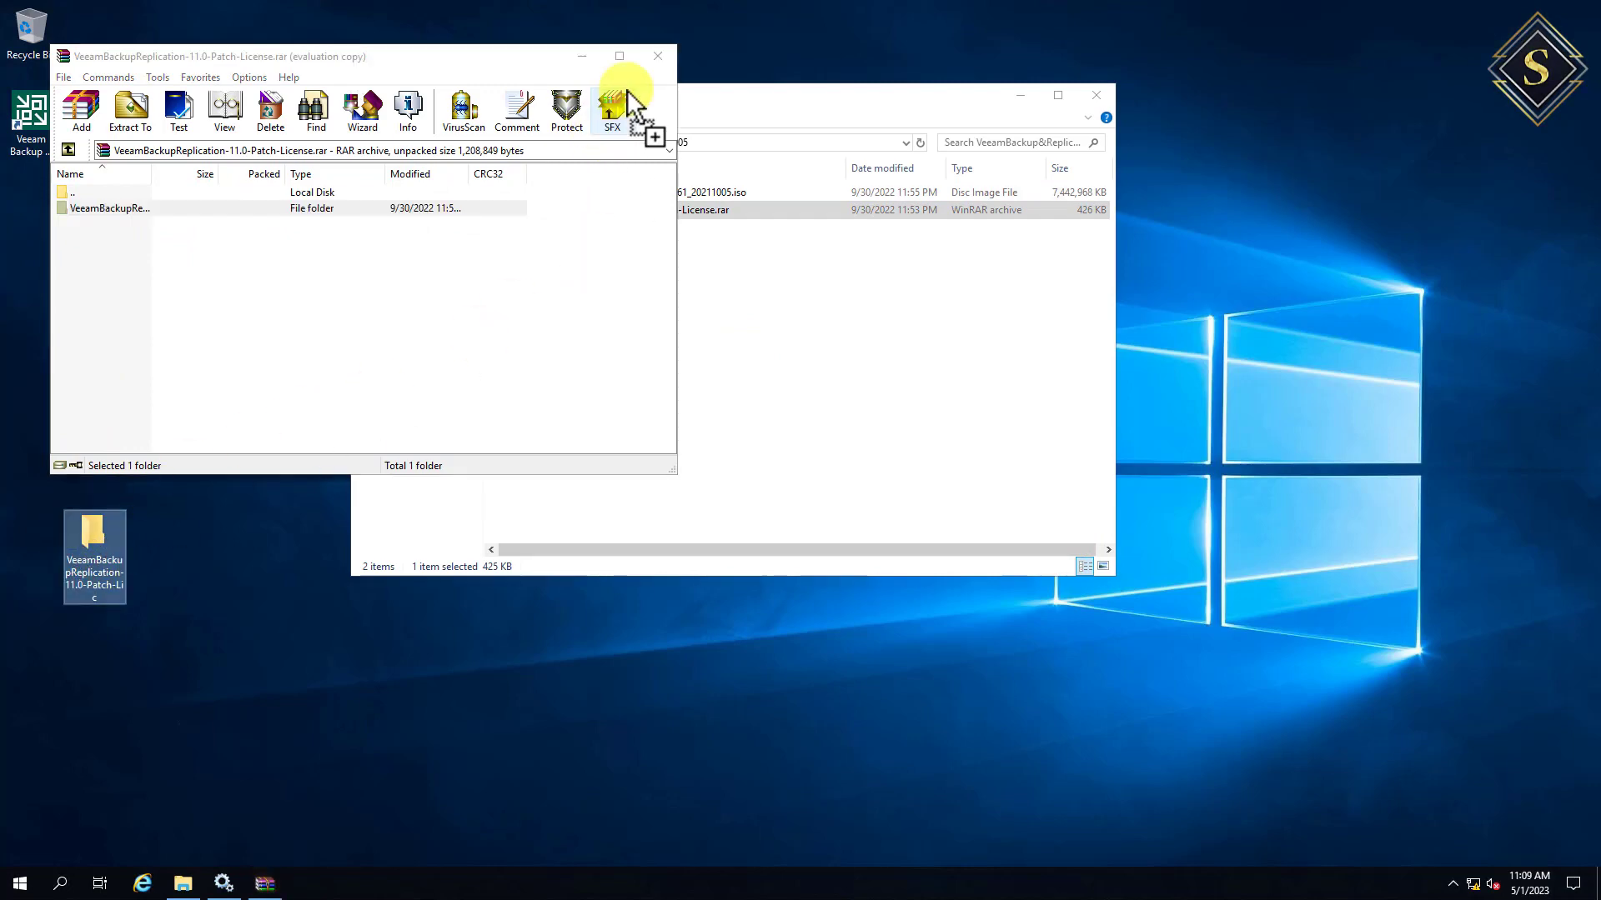
- Close the archive and its source folder windows, and open the extracted patch folder from the desktop
click(658, 57)
click(1097, 96)
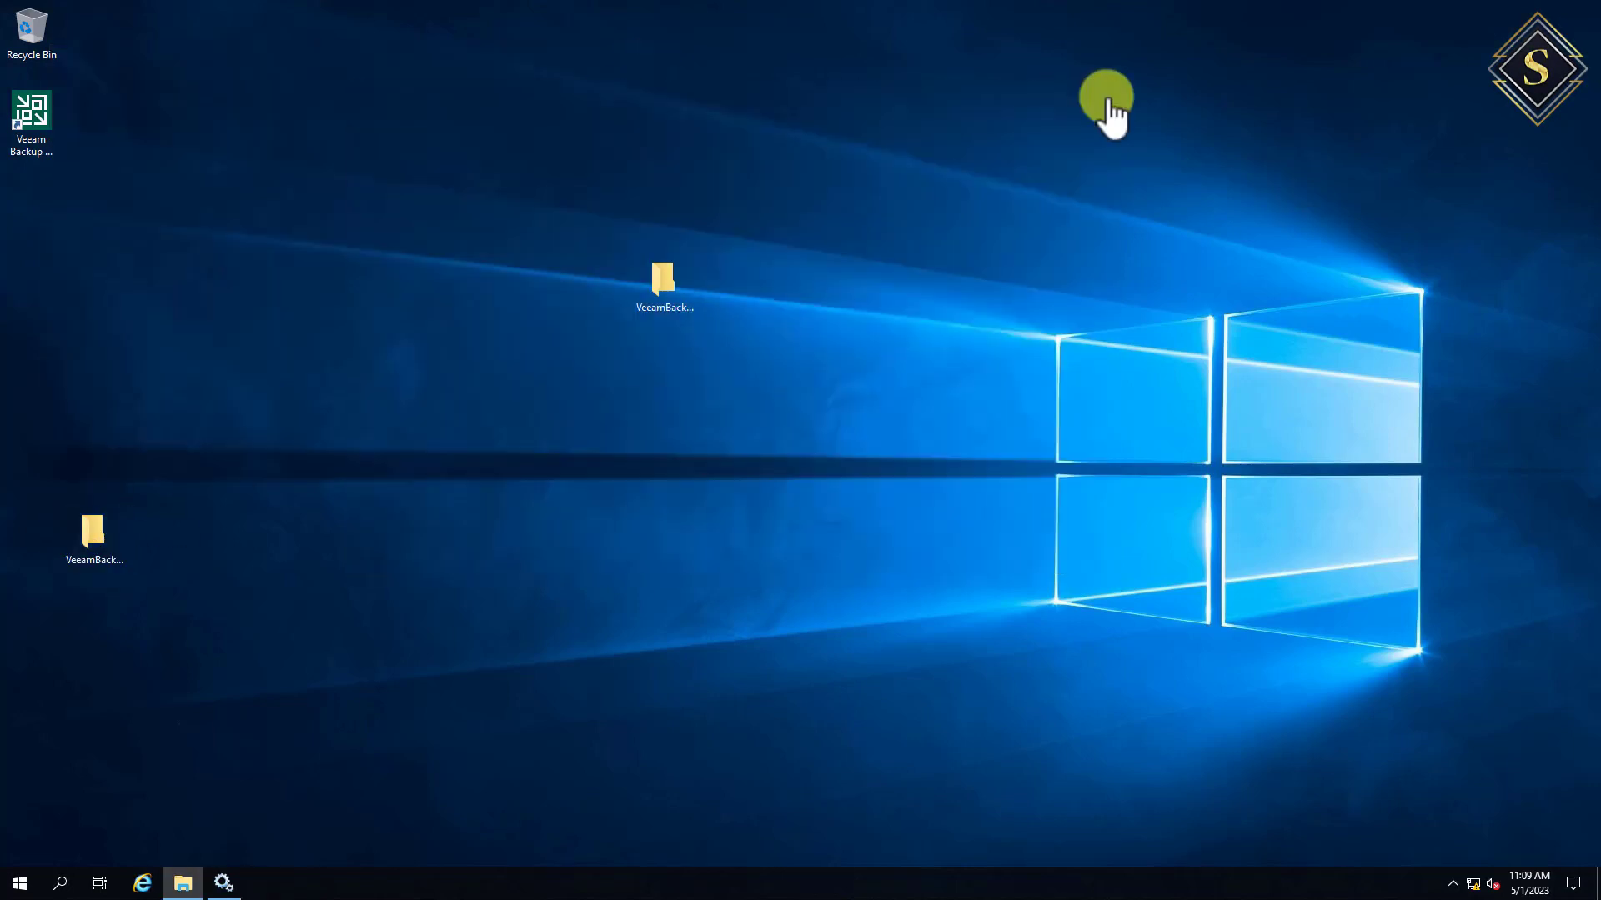
drag(97, 583, 101, 322)
double_click(104, 299)
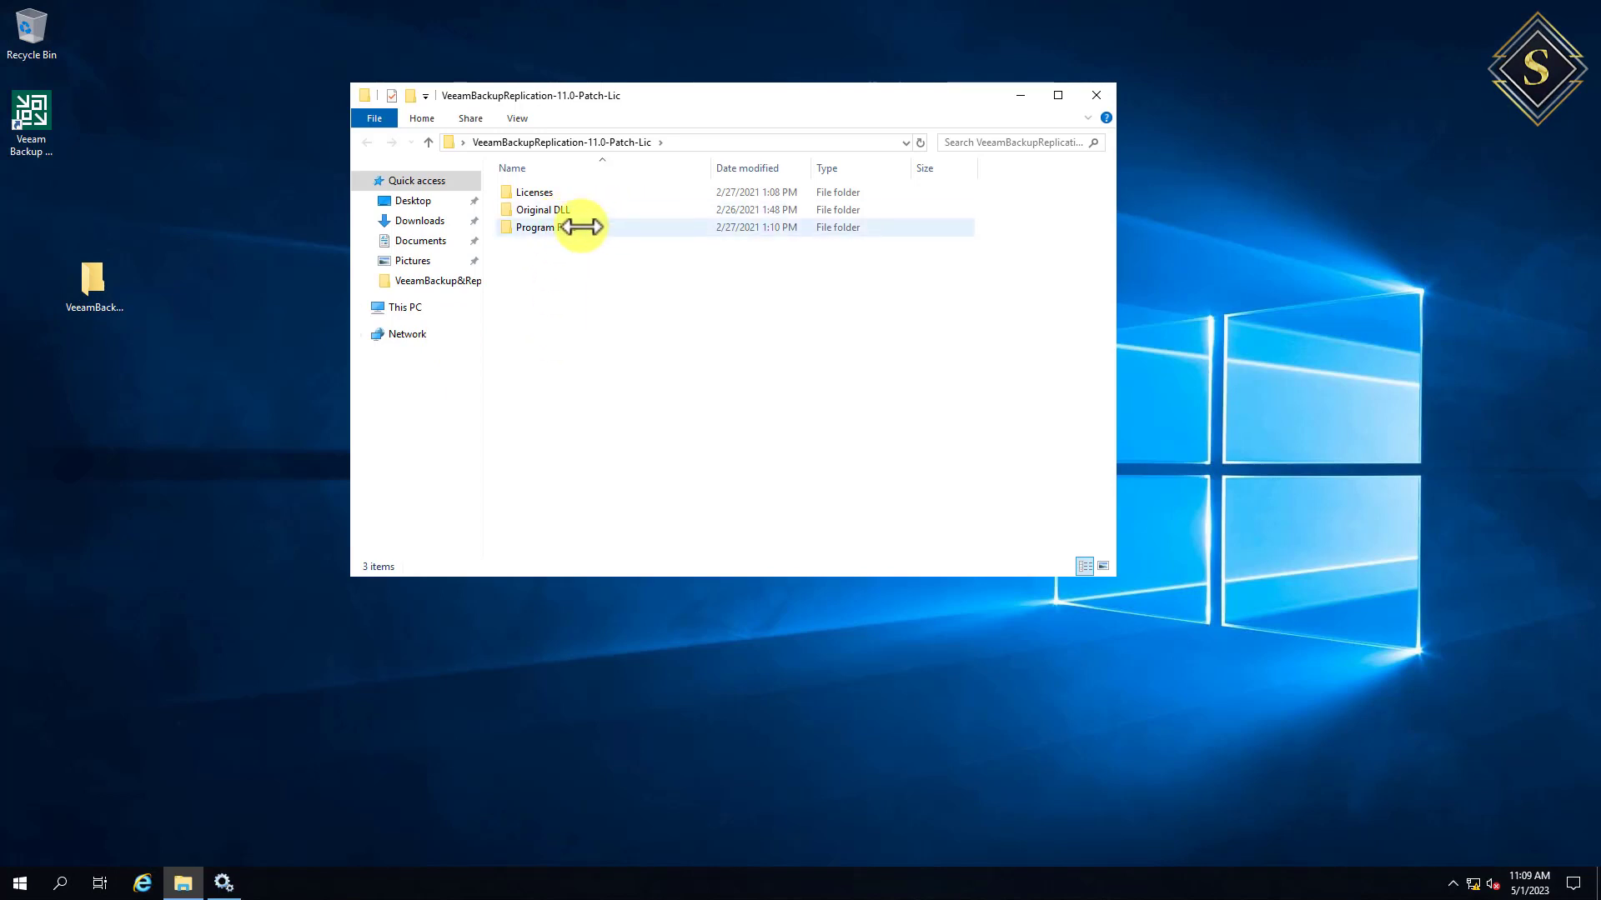
- Open the patch's Program Files folder, narrow its window and move it aside to leave room for a second one
double_click(581, 226)
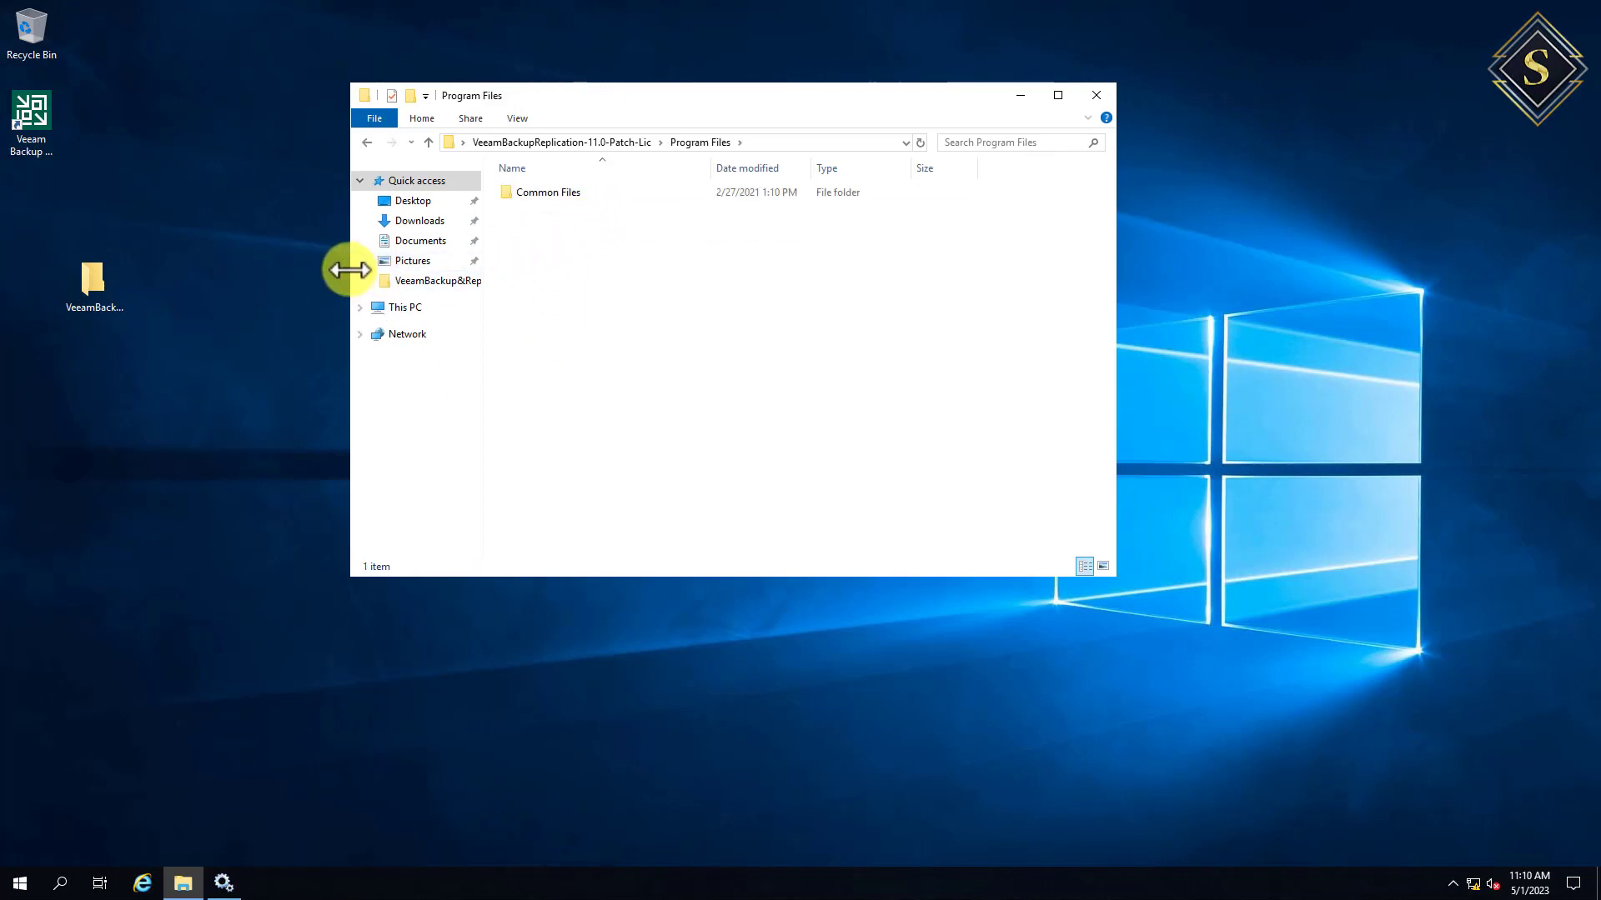
drag(350, 269, 689, 265)
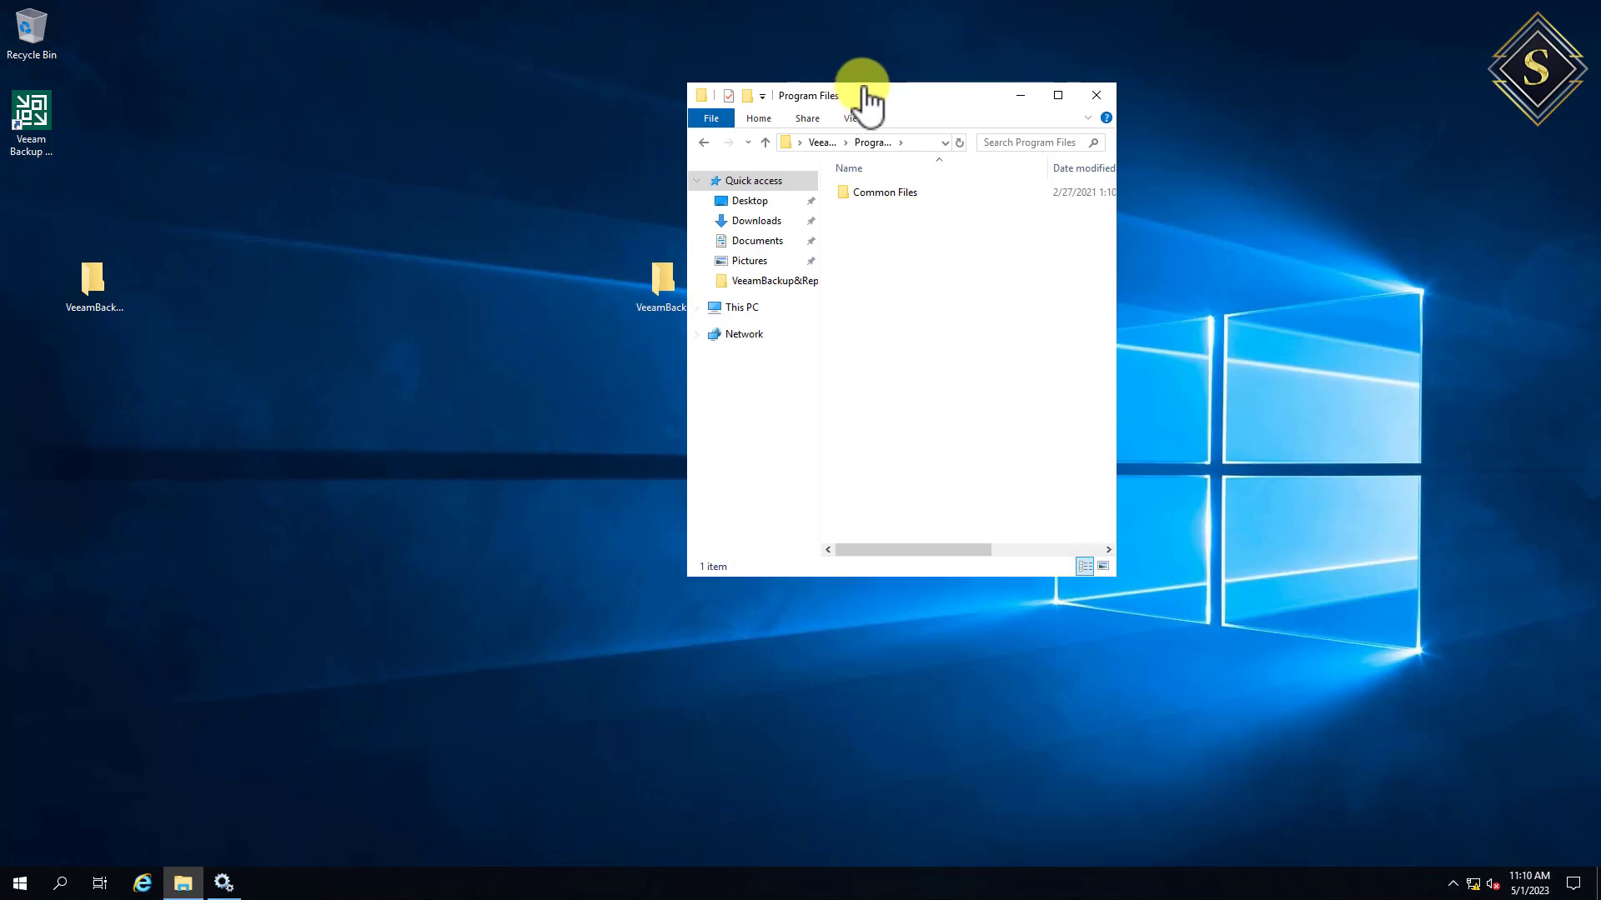
drag(864, 98, 1238, 46)
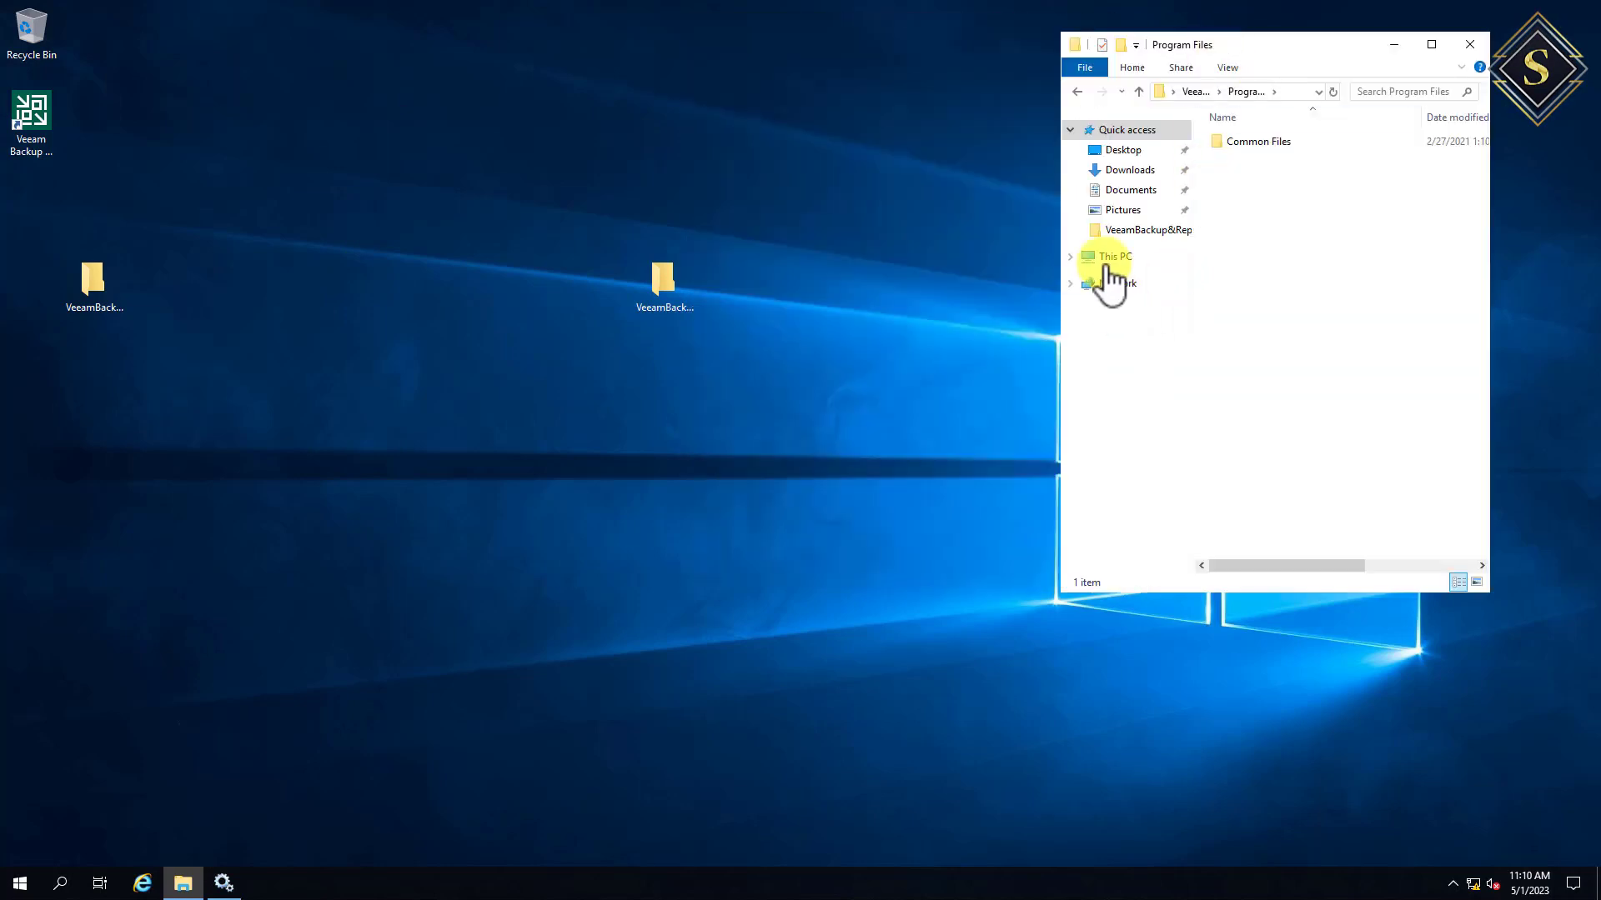
click(1071, 257)
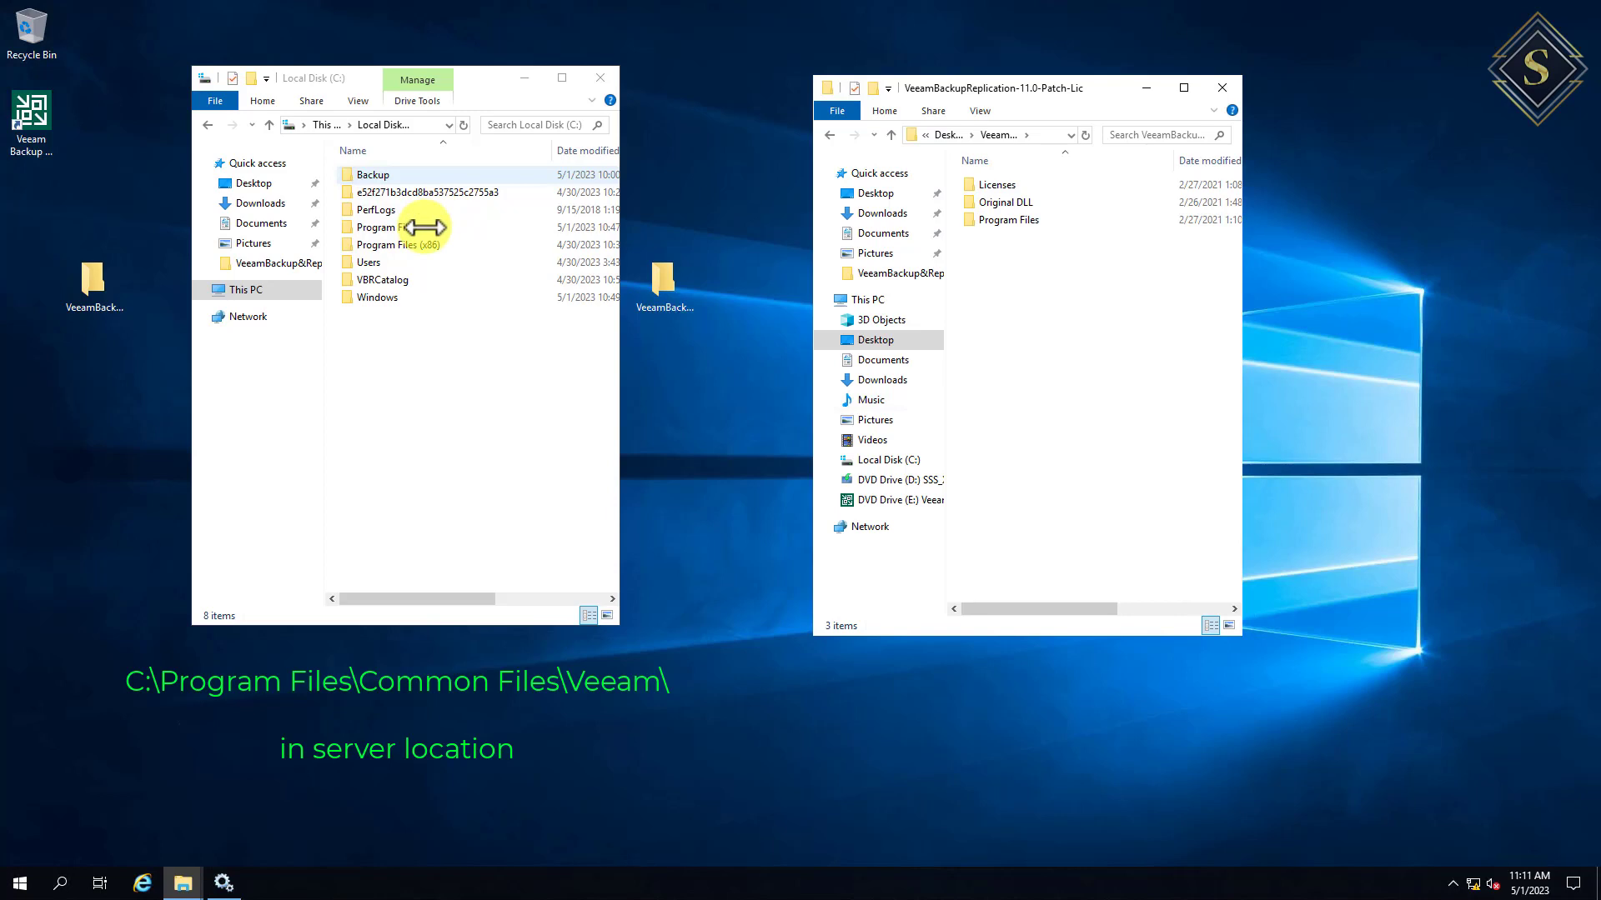
- Open C:\Program Files\Common Files\Veeam in one window and the patch's Program Files\Common Files\Veeam folder in the other
click(392, 227)
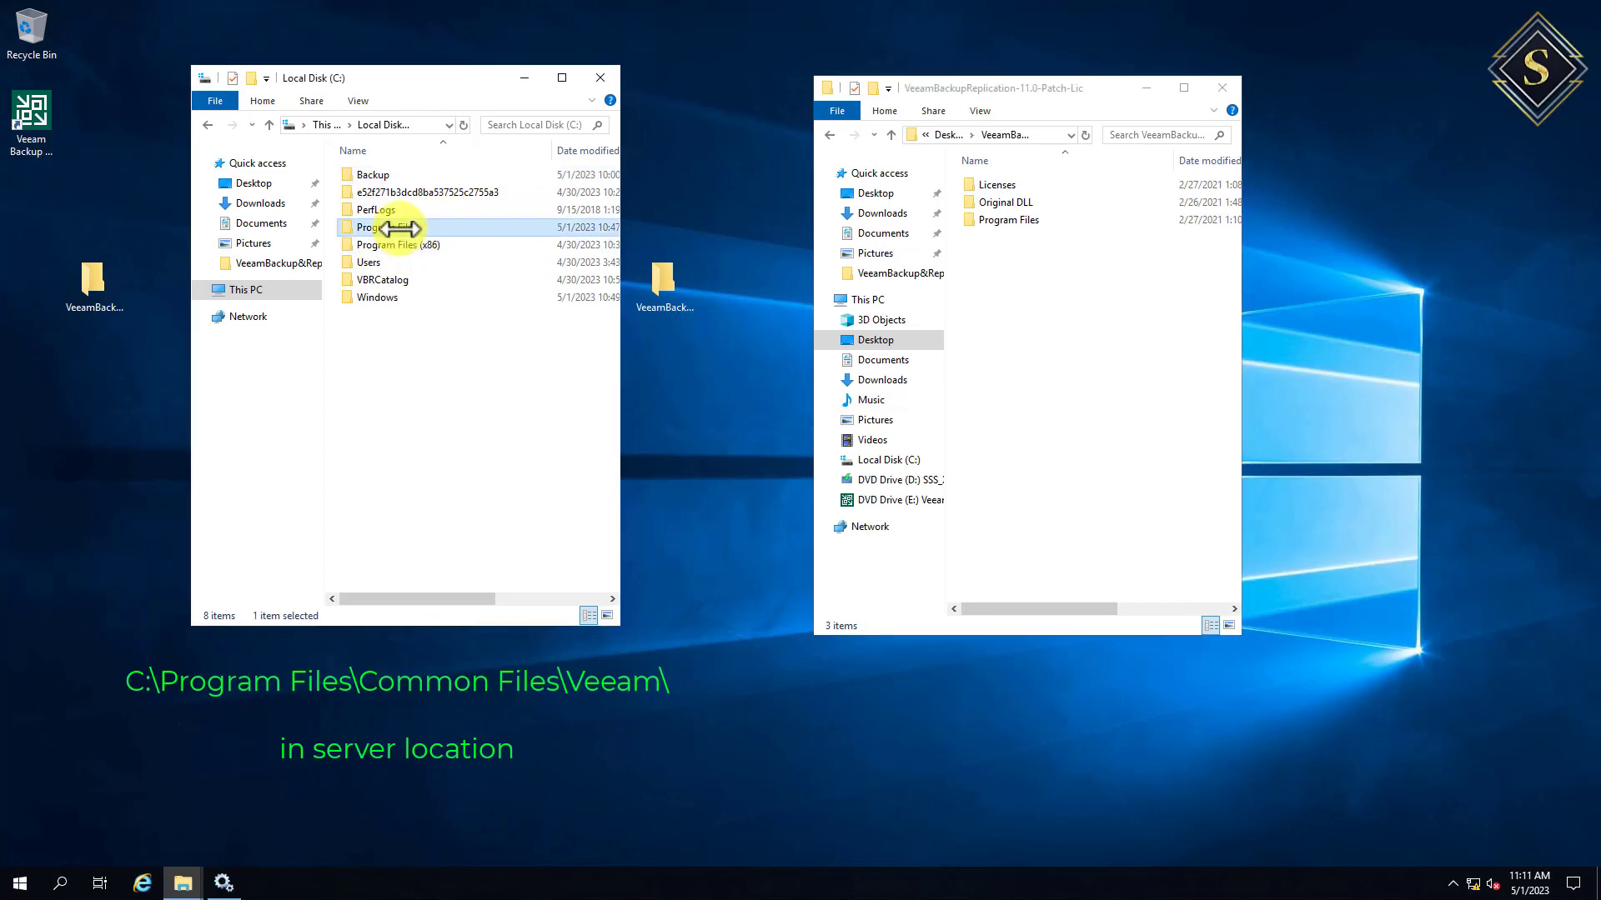
double_click(392, 226)
double_click(417, 175)
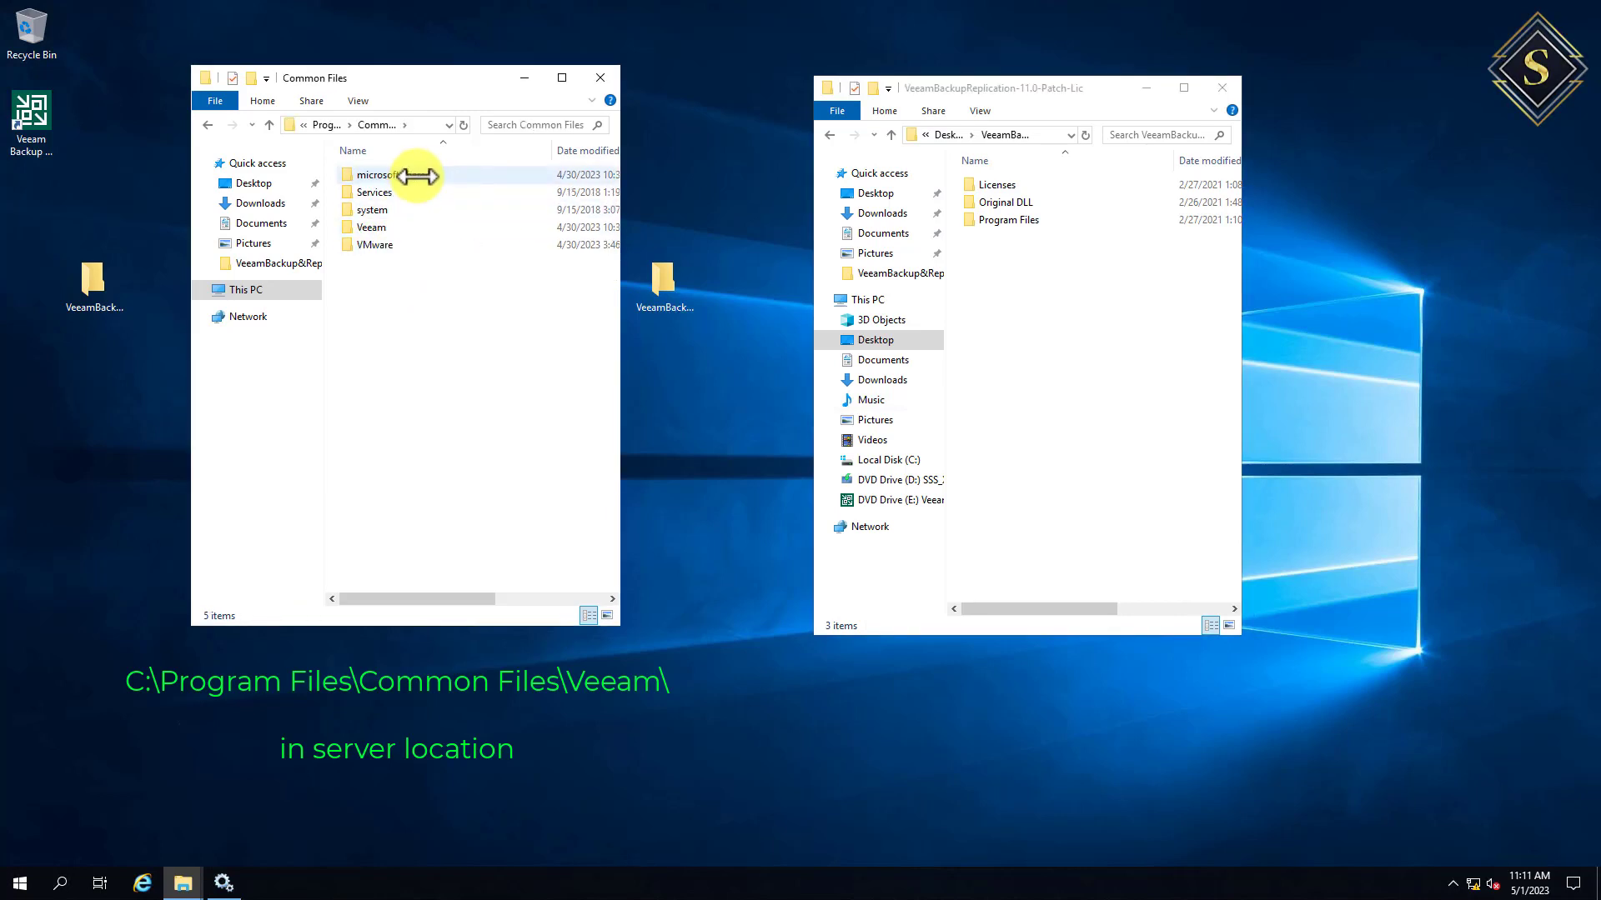
double_click(1009, 221)
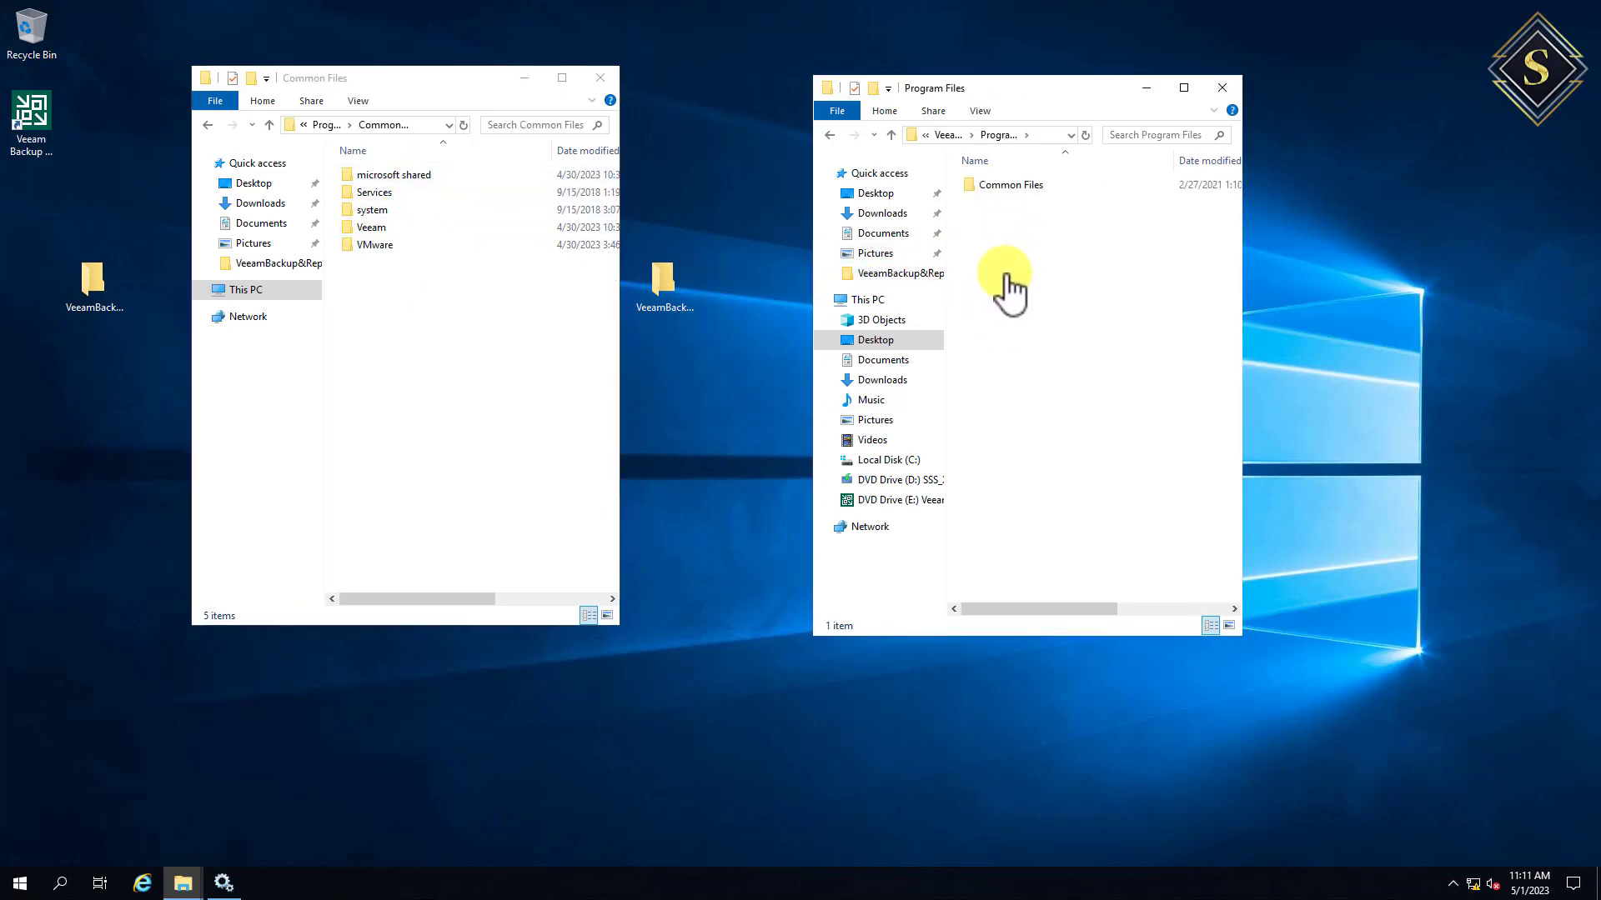
double_click(1011, 185)
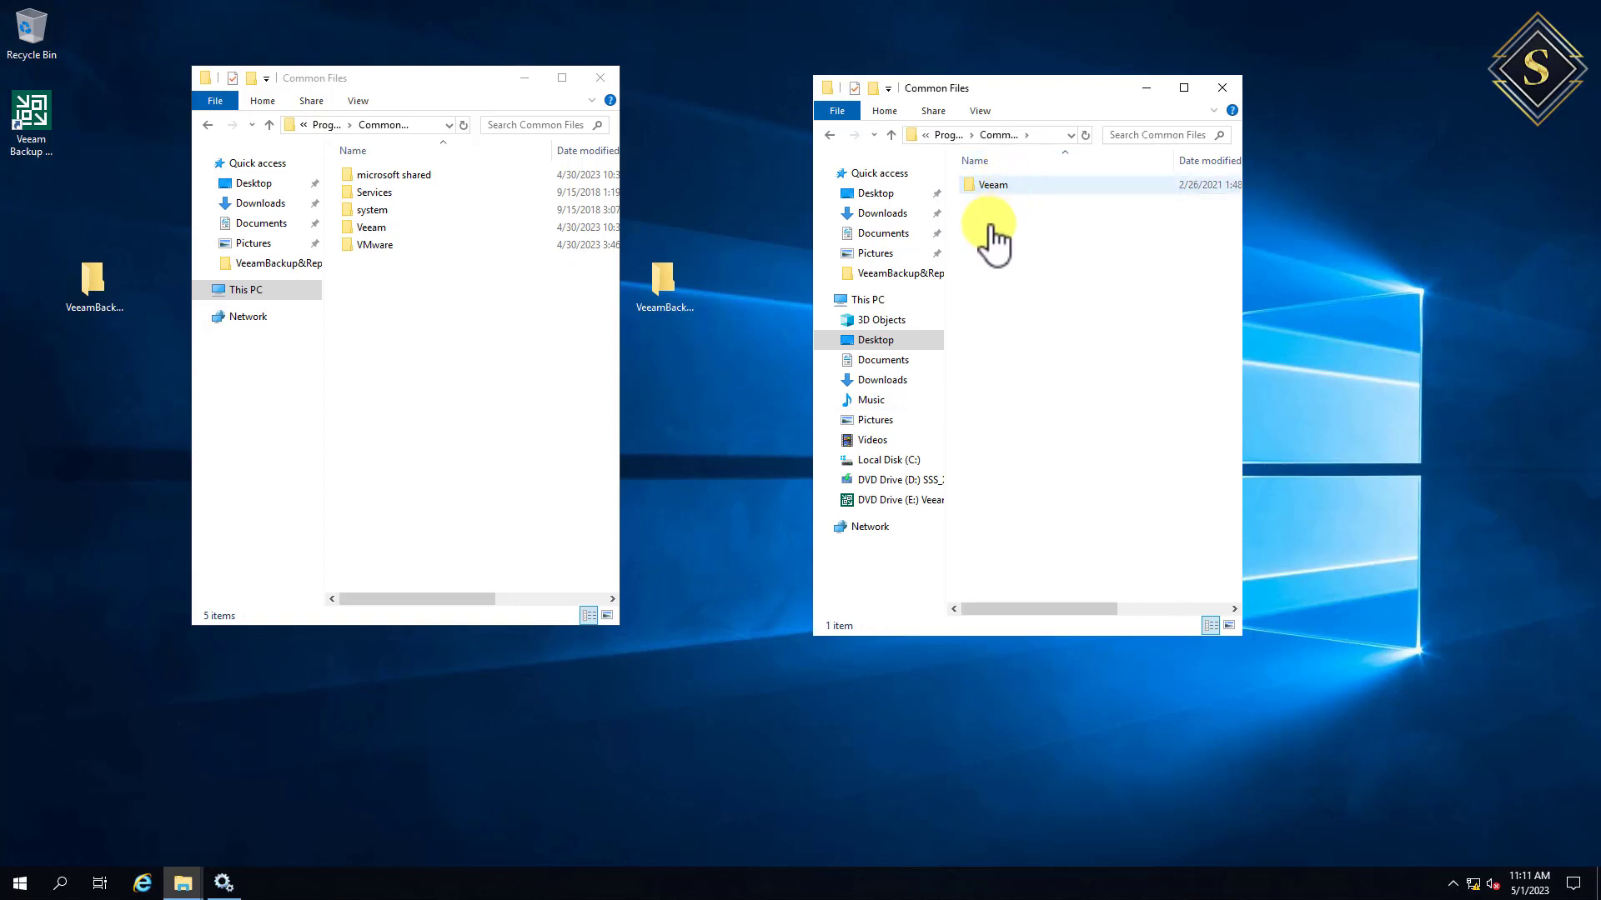
double_click(371, 227)
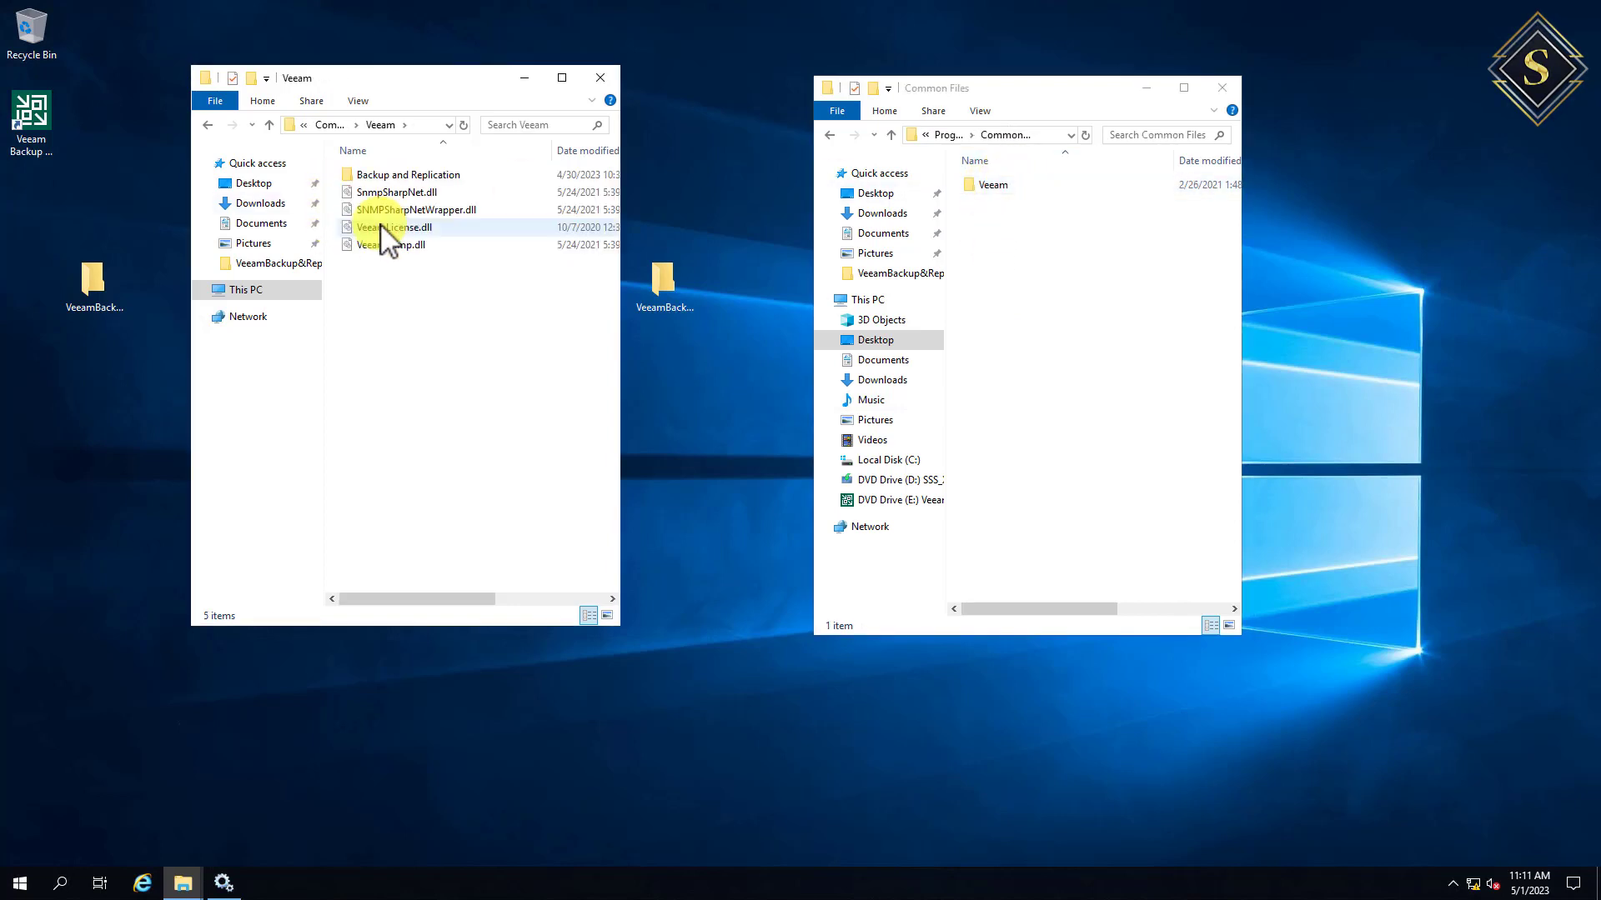
double_click(994, 187)
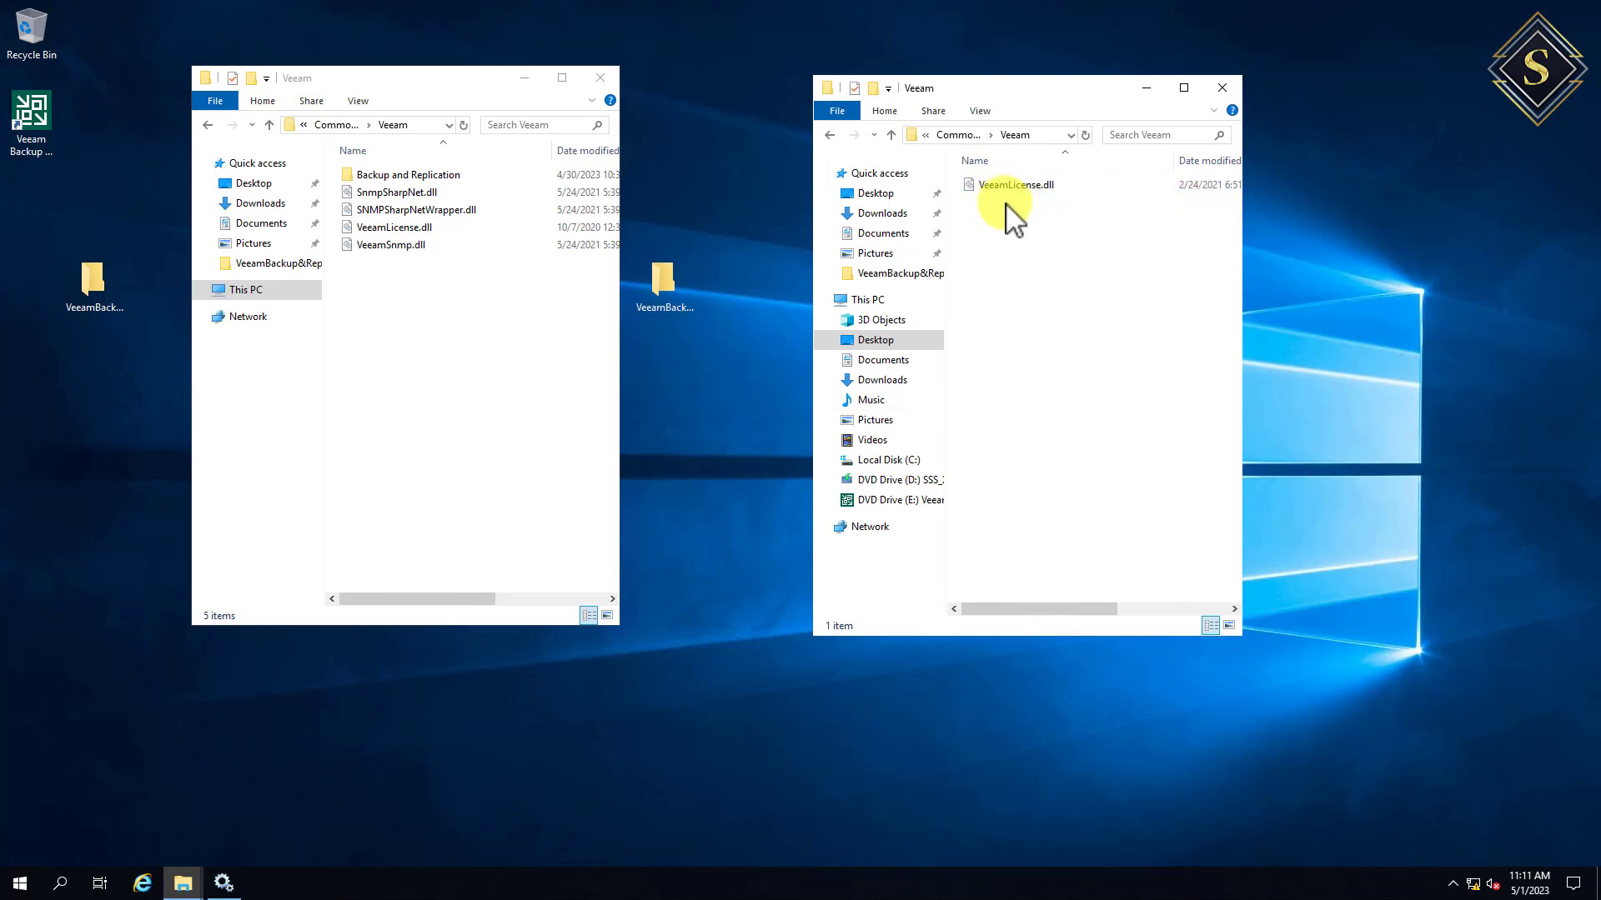
- Copy VeeamLicense.dll from the patch's Veeam folder into the server's Veeam folder, replacing the existing file
mouse_move(995, 185)
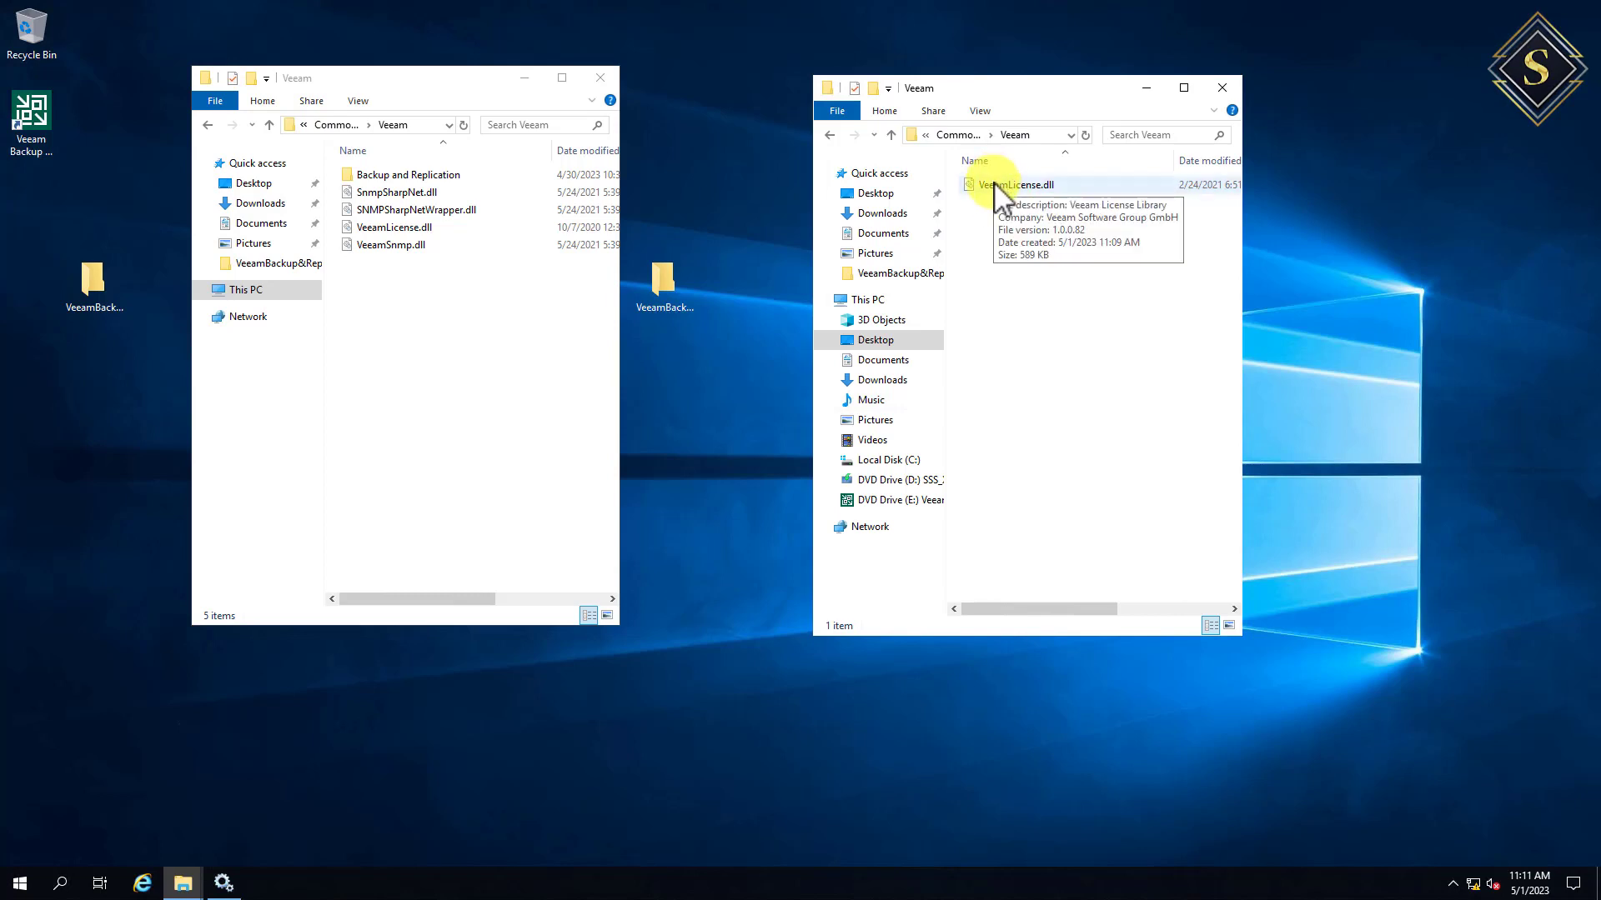
click(994, 186)
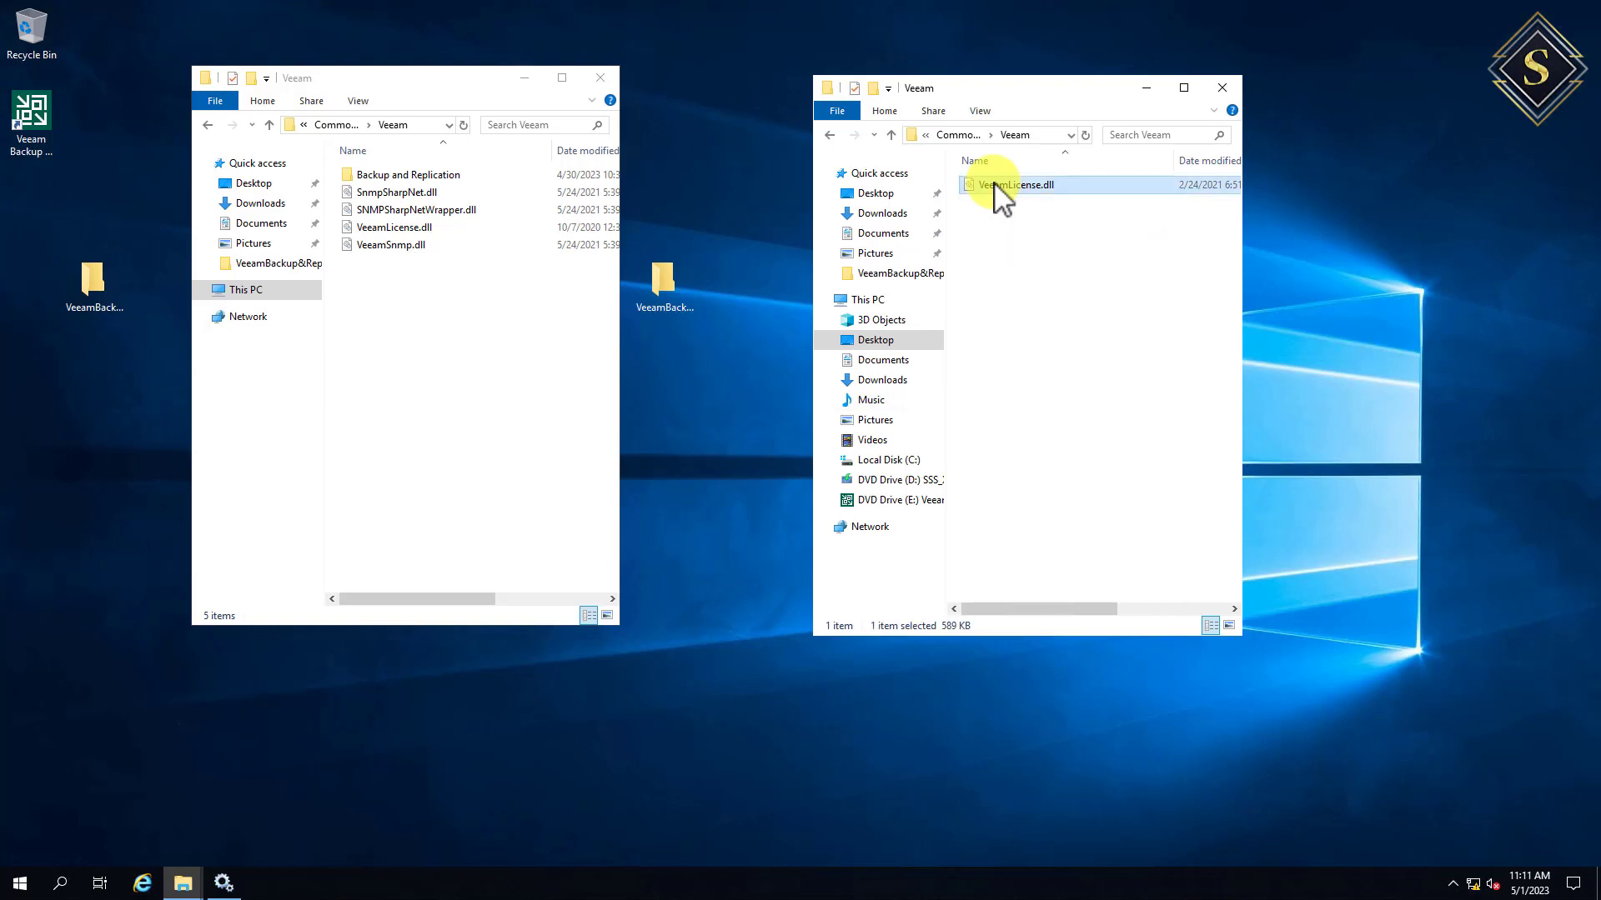
click(394, 227)
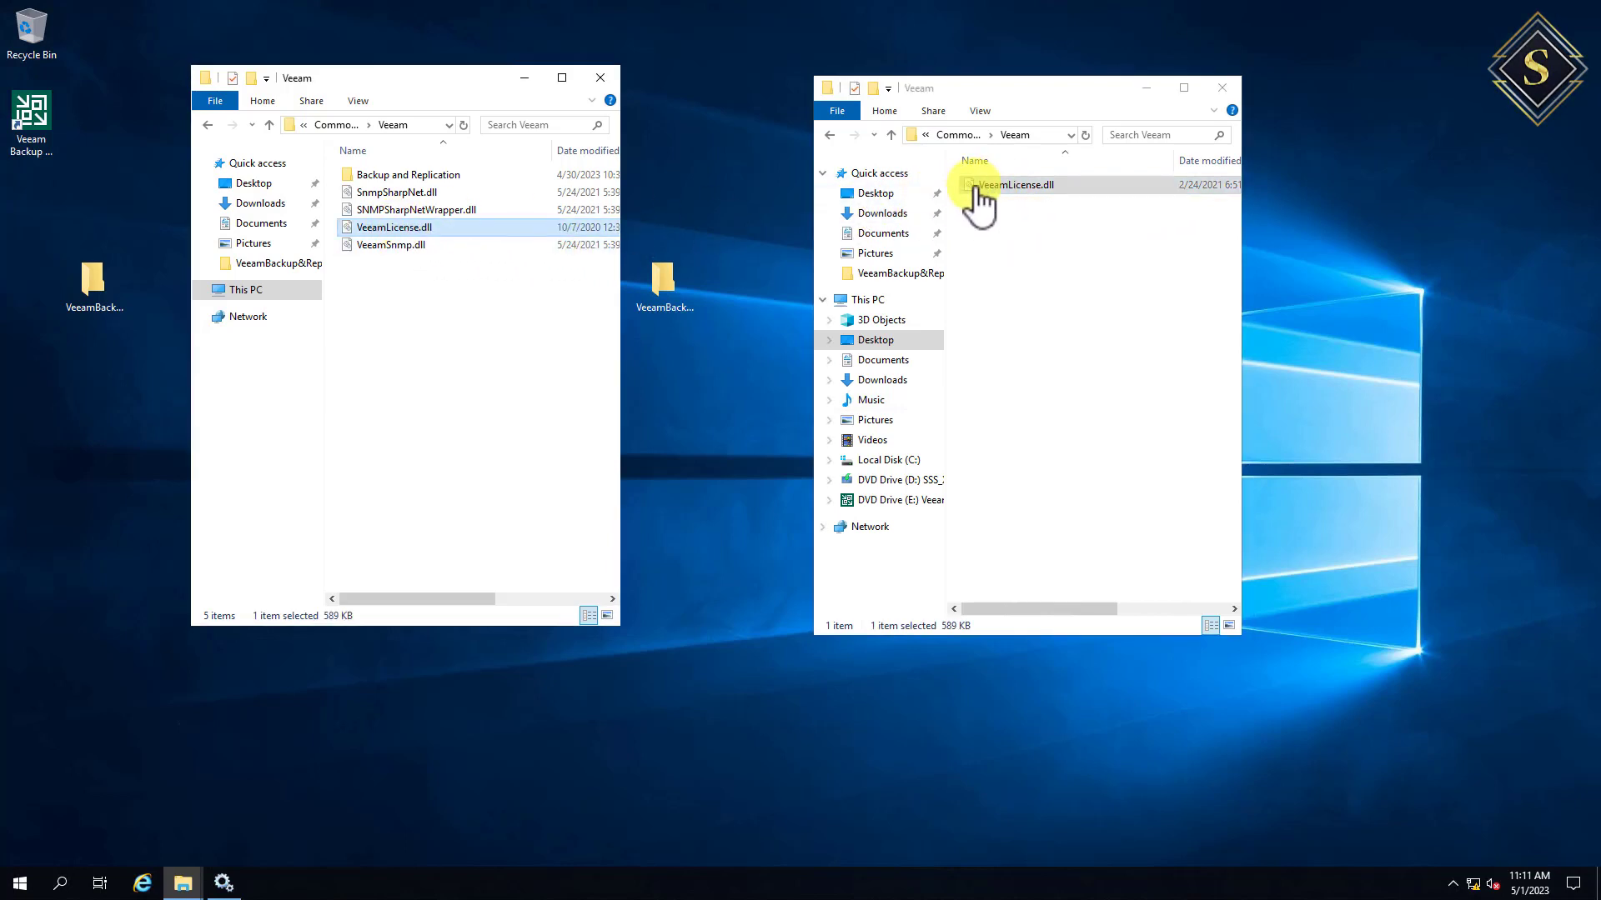
click(1372, 213)
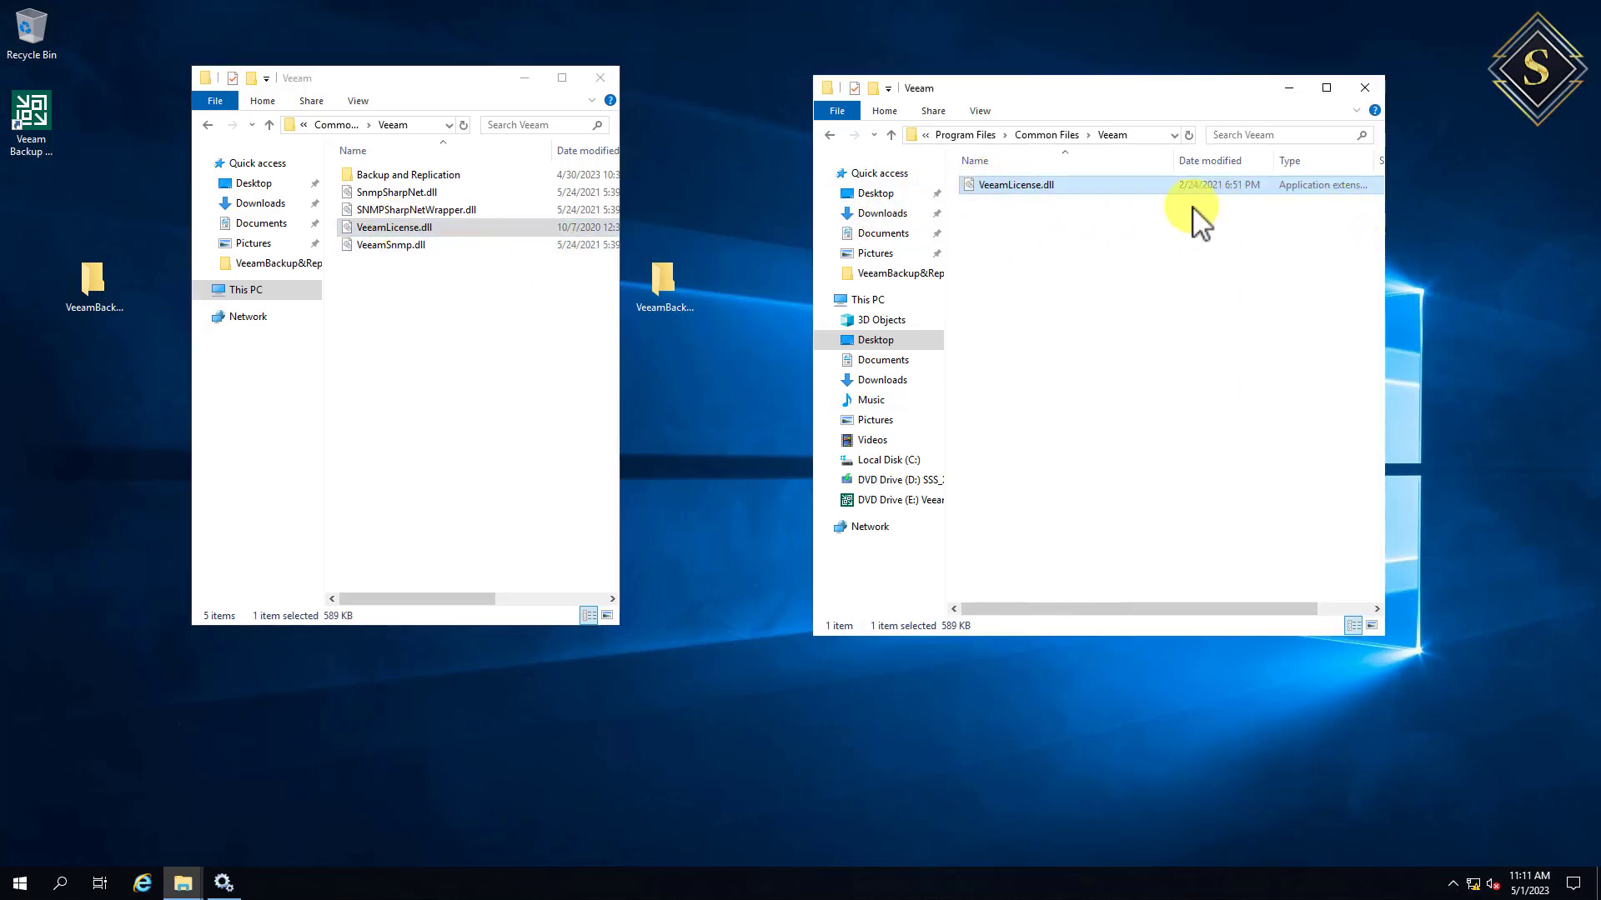
right_click(1065, 187)
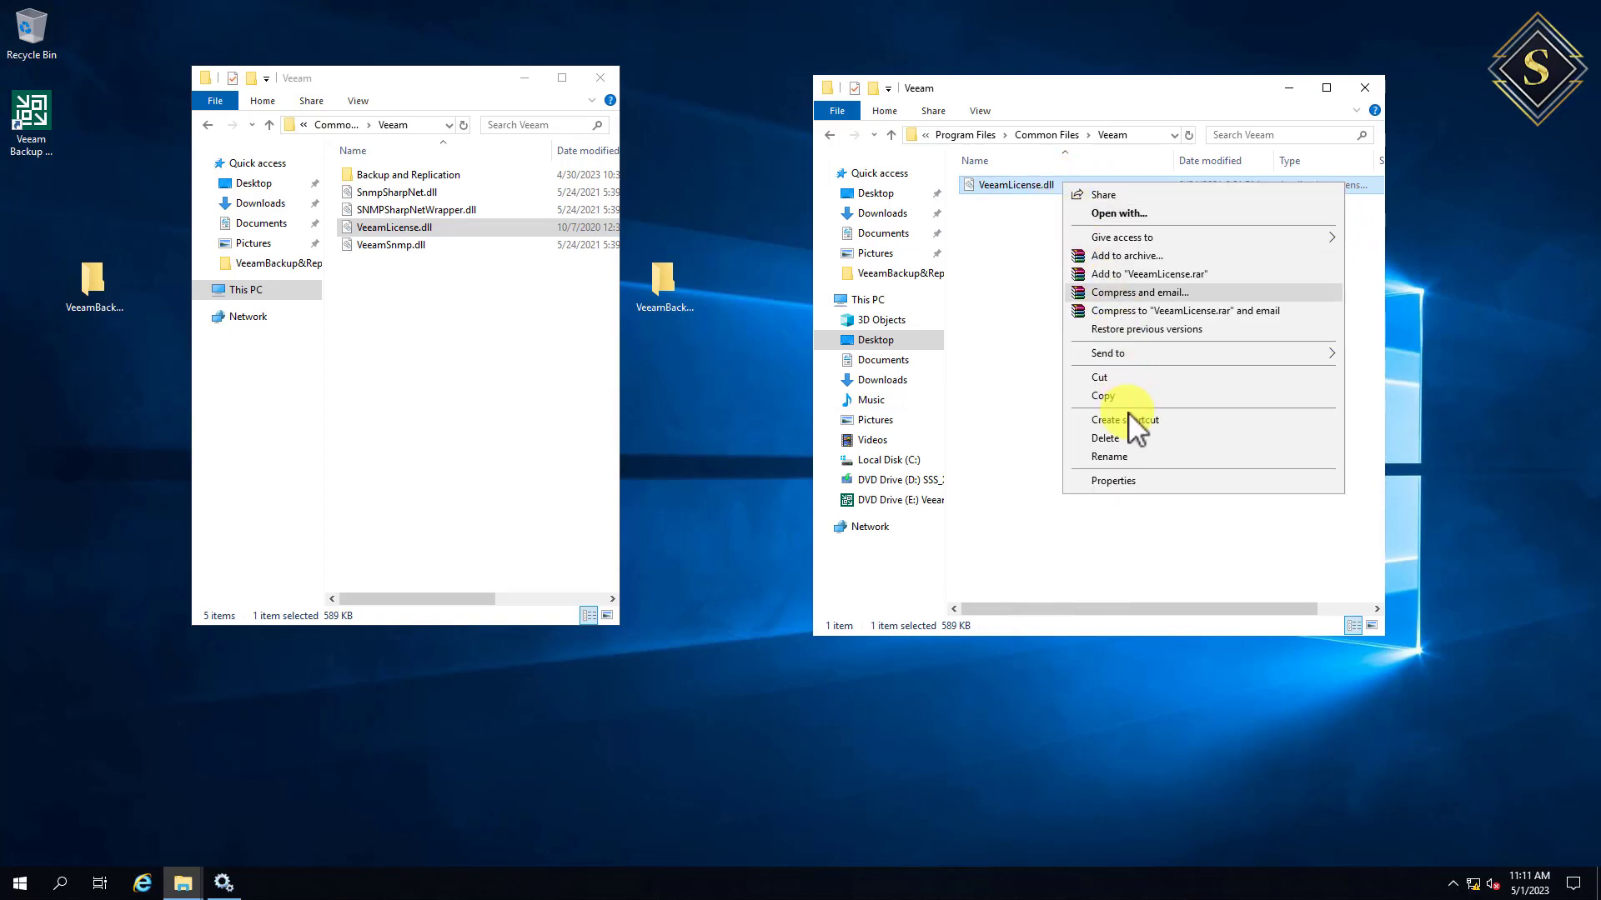
click(1104, 395)
click(402, 327)
right_click(403, 327)
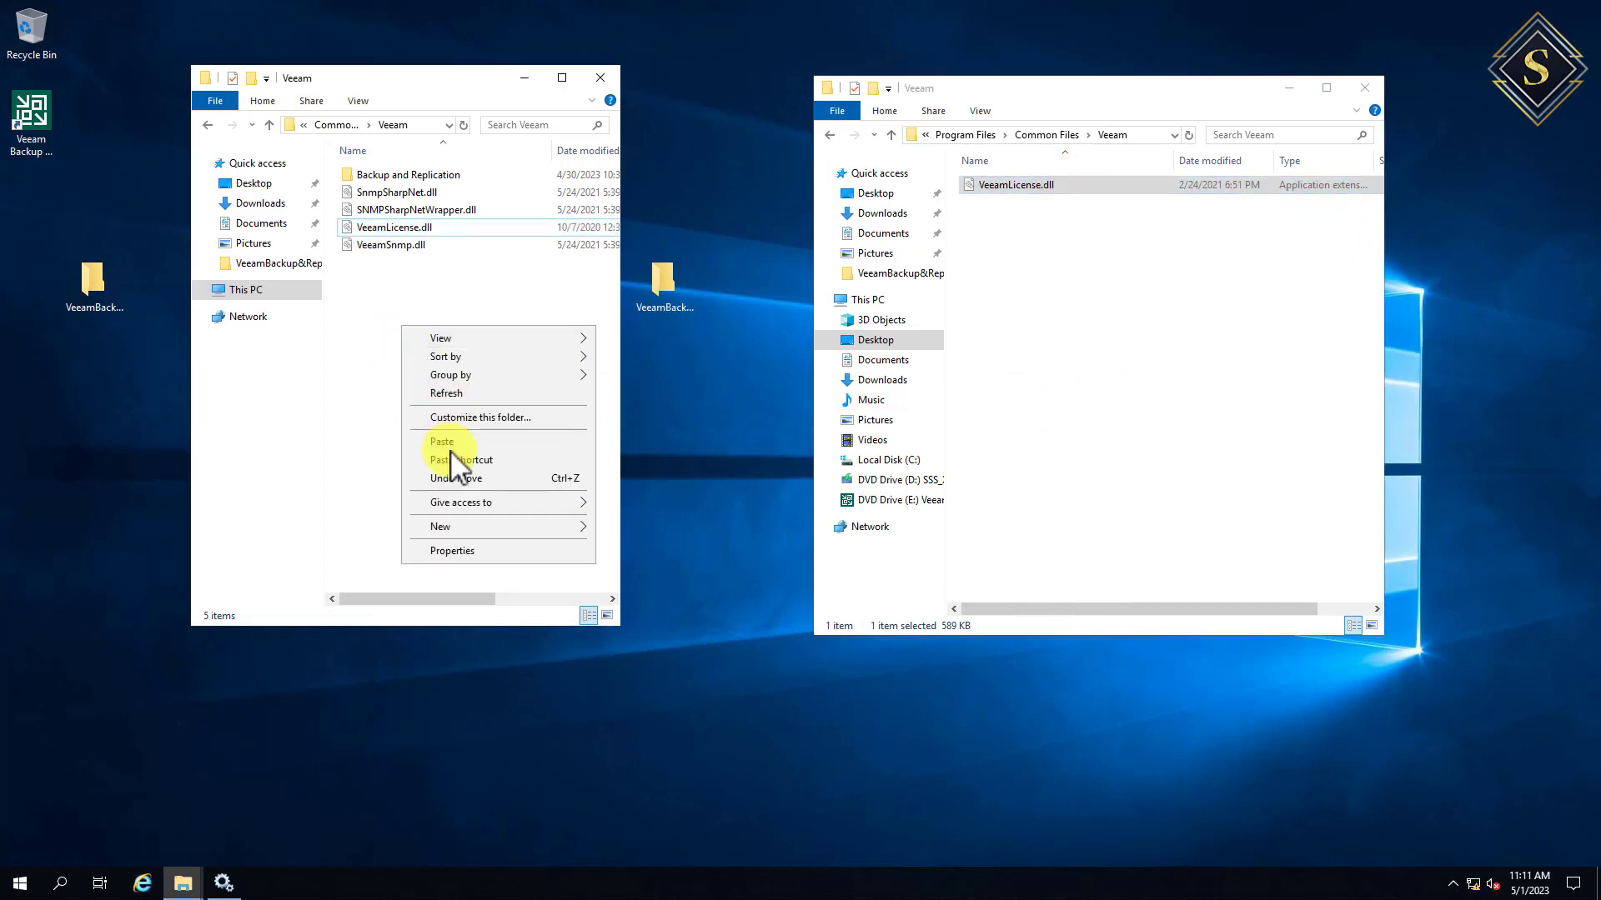
click(451, 447)
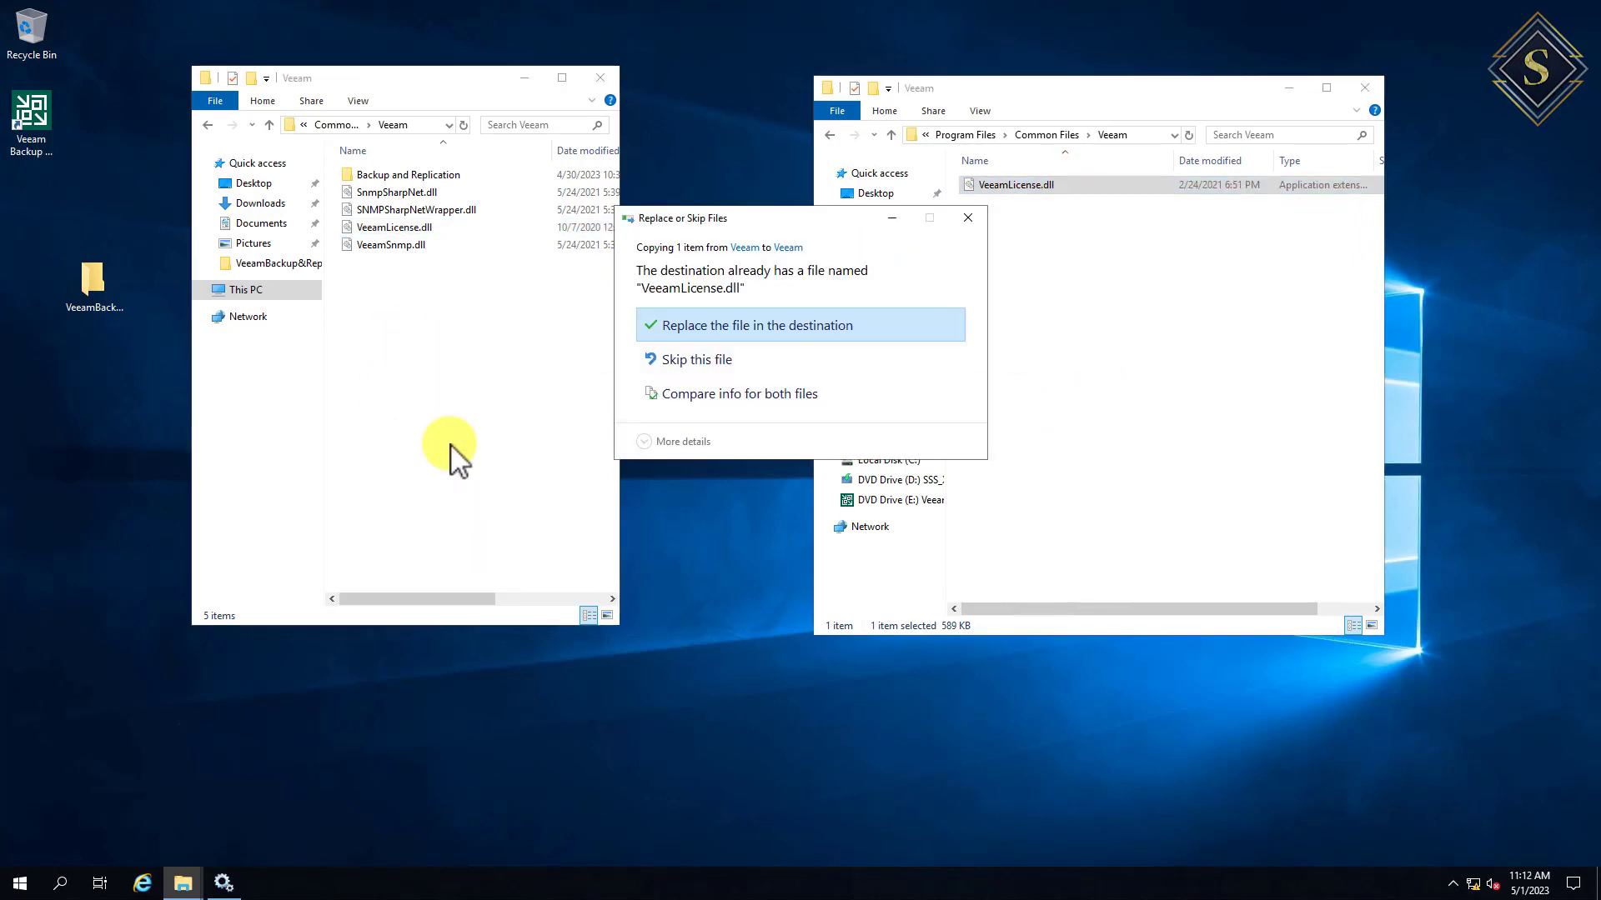
click(687, 330)
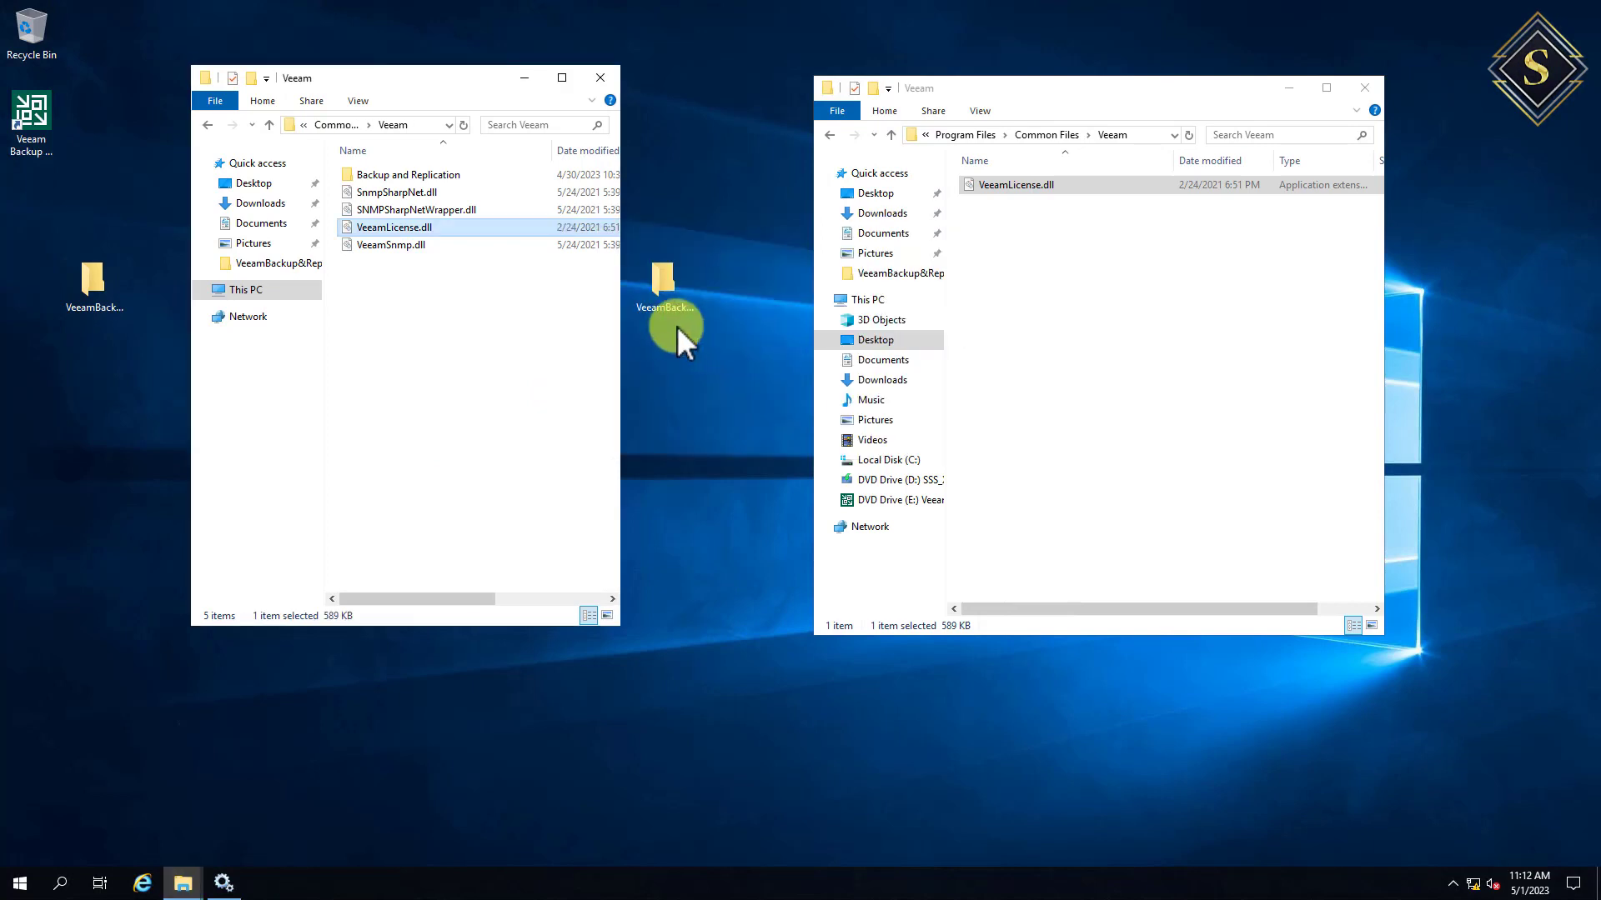
- Return to the patch's main folder and look inside its Original DLL and Licenses folders
click(892, 136)
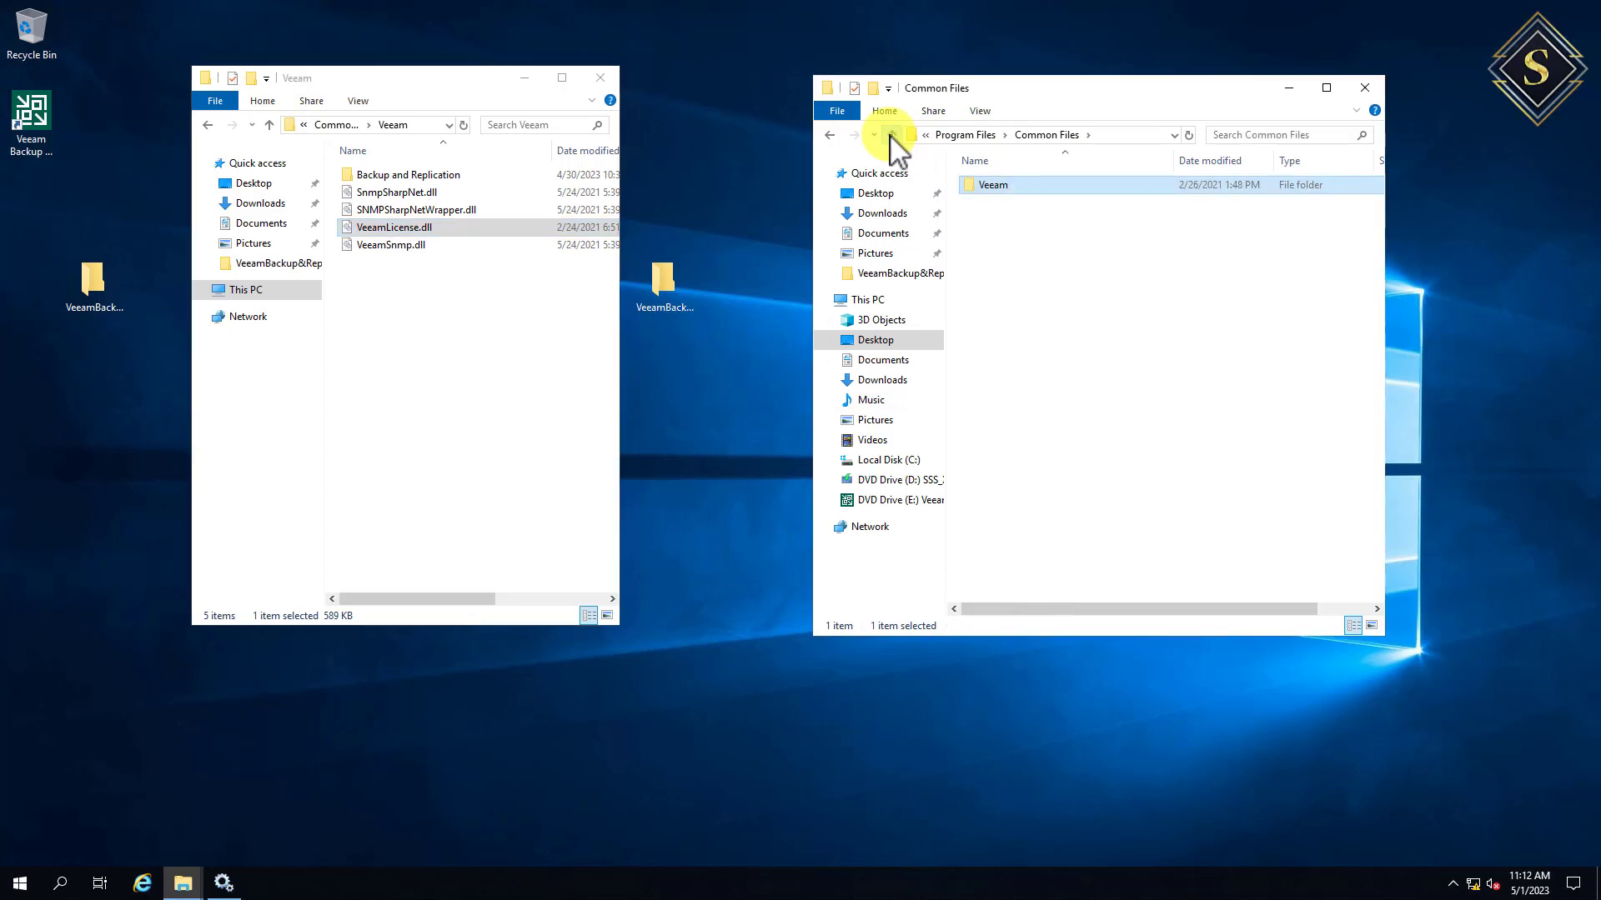
click(891, 135)
click(892, 135)
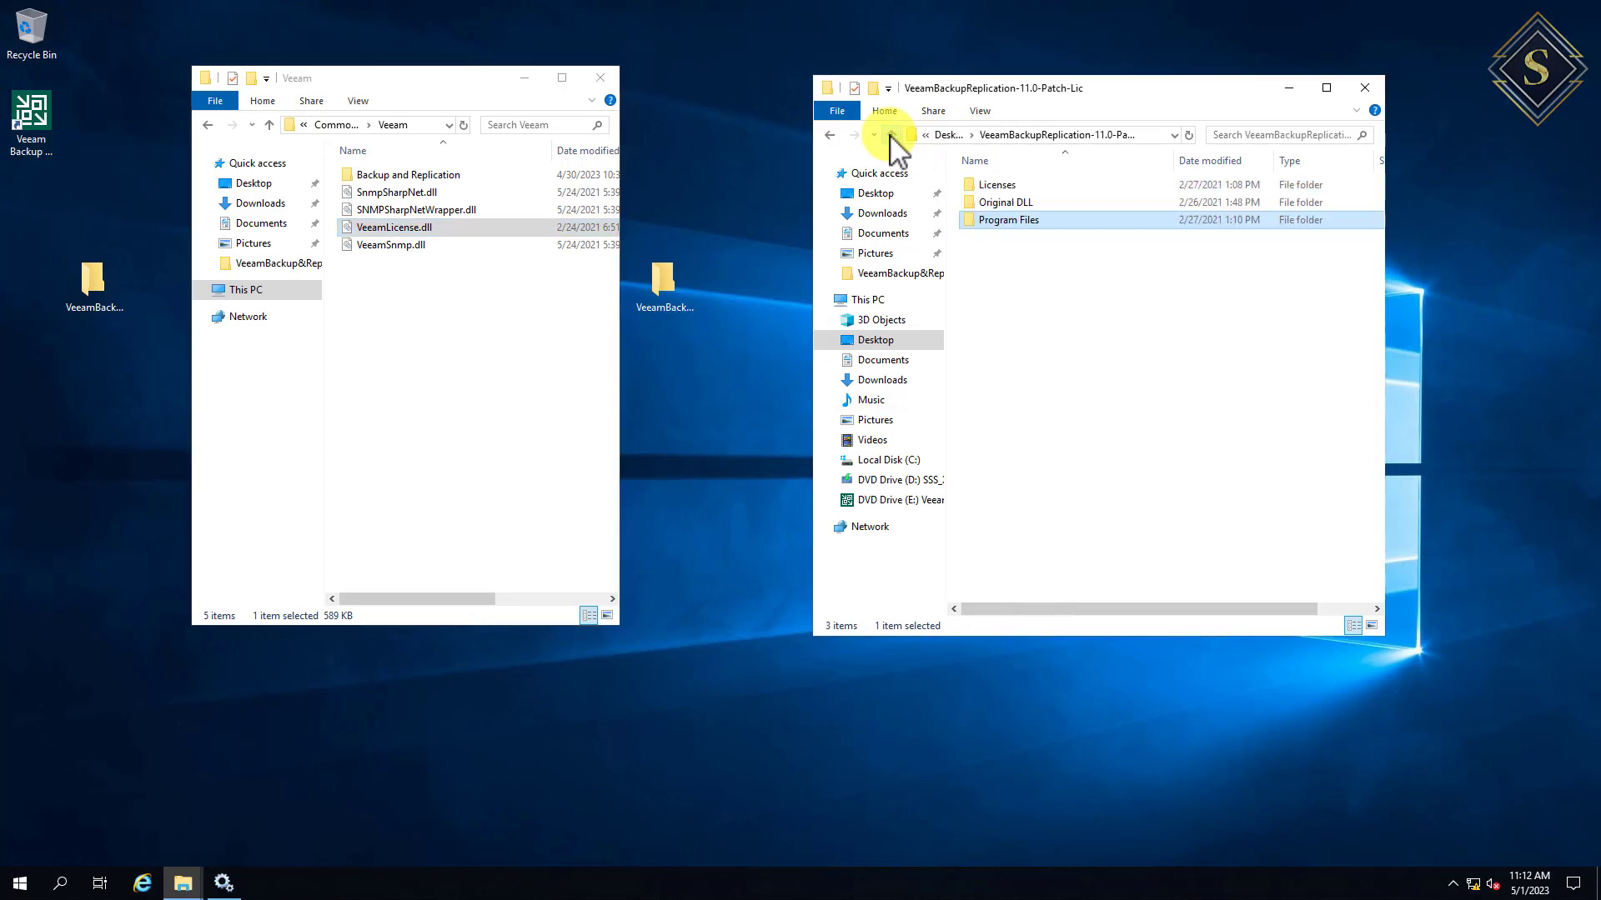
double_click(1037, 200)
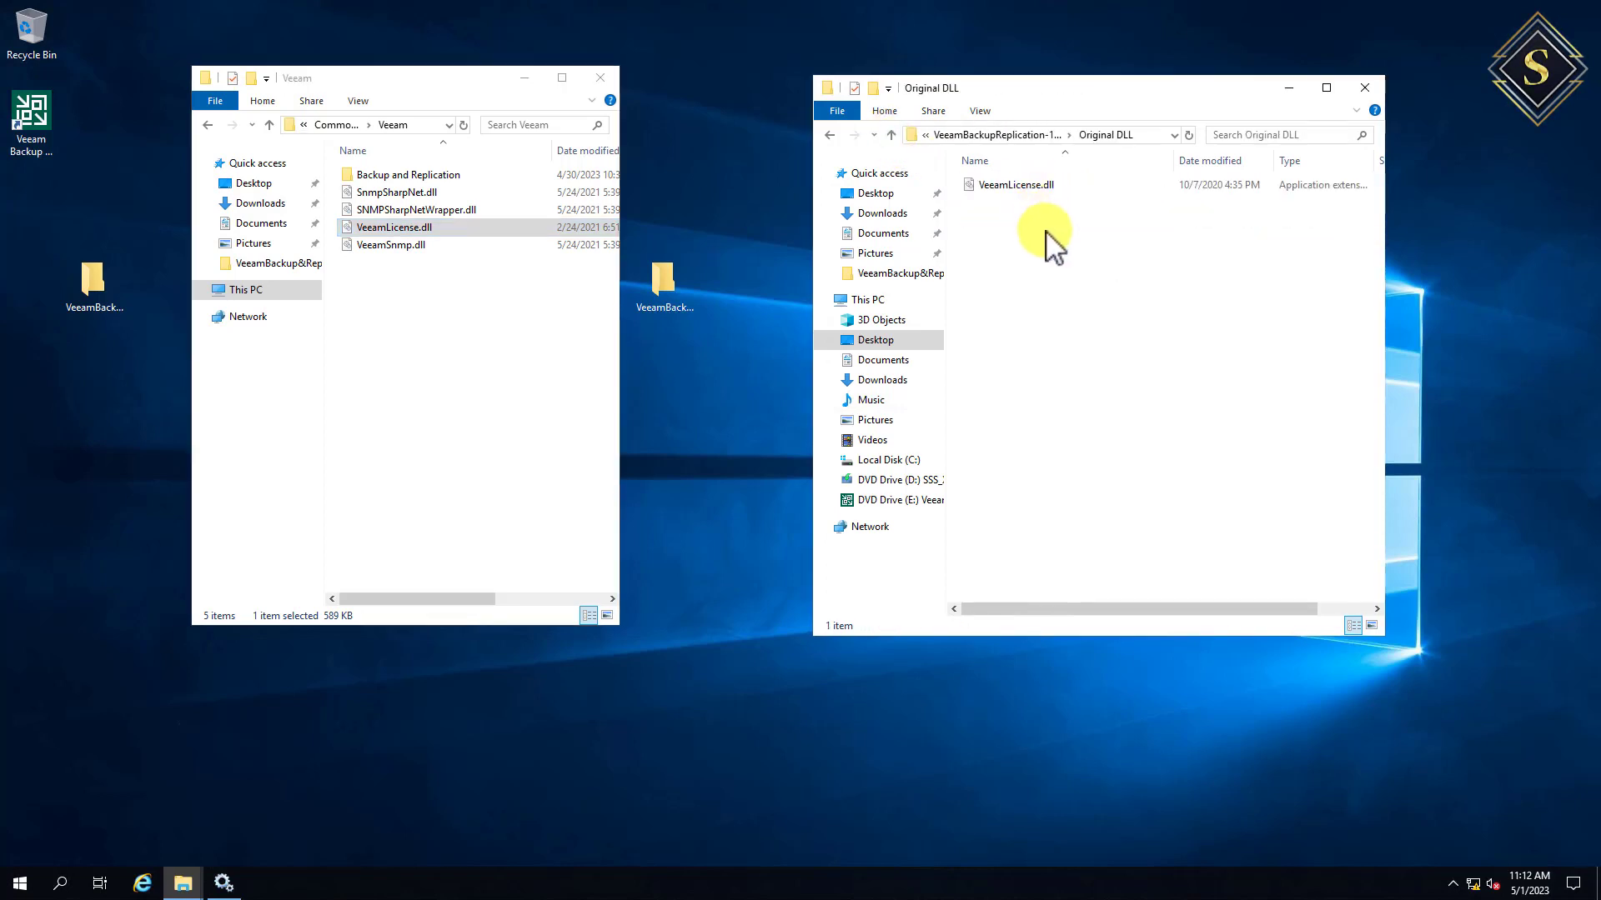
click(892, 135)
click(1012, 184)
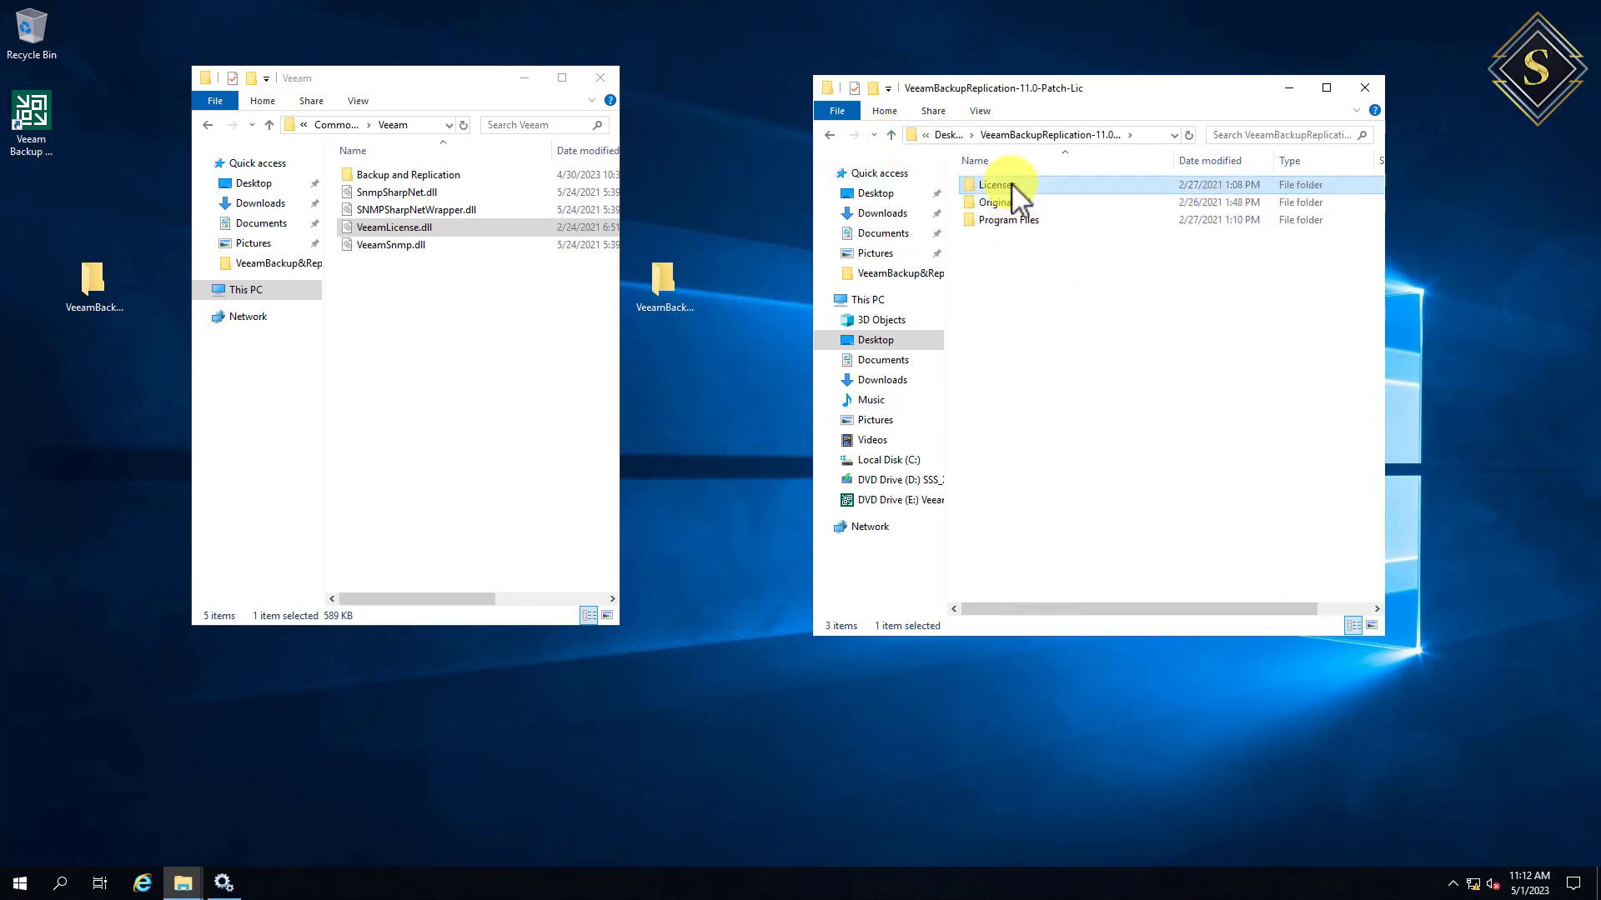
double_click(1012, 184)
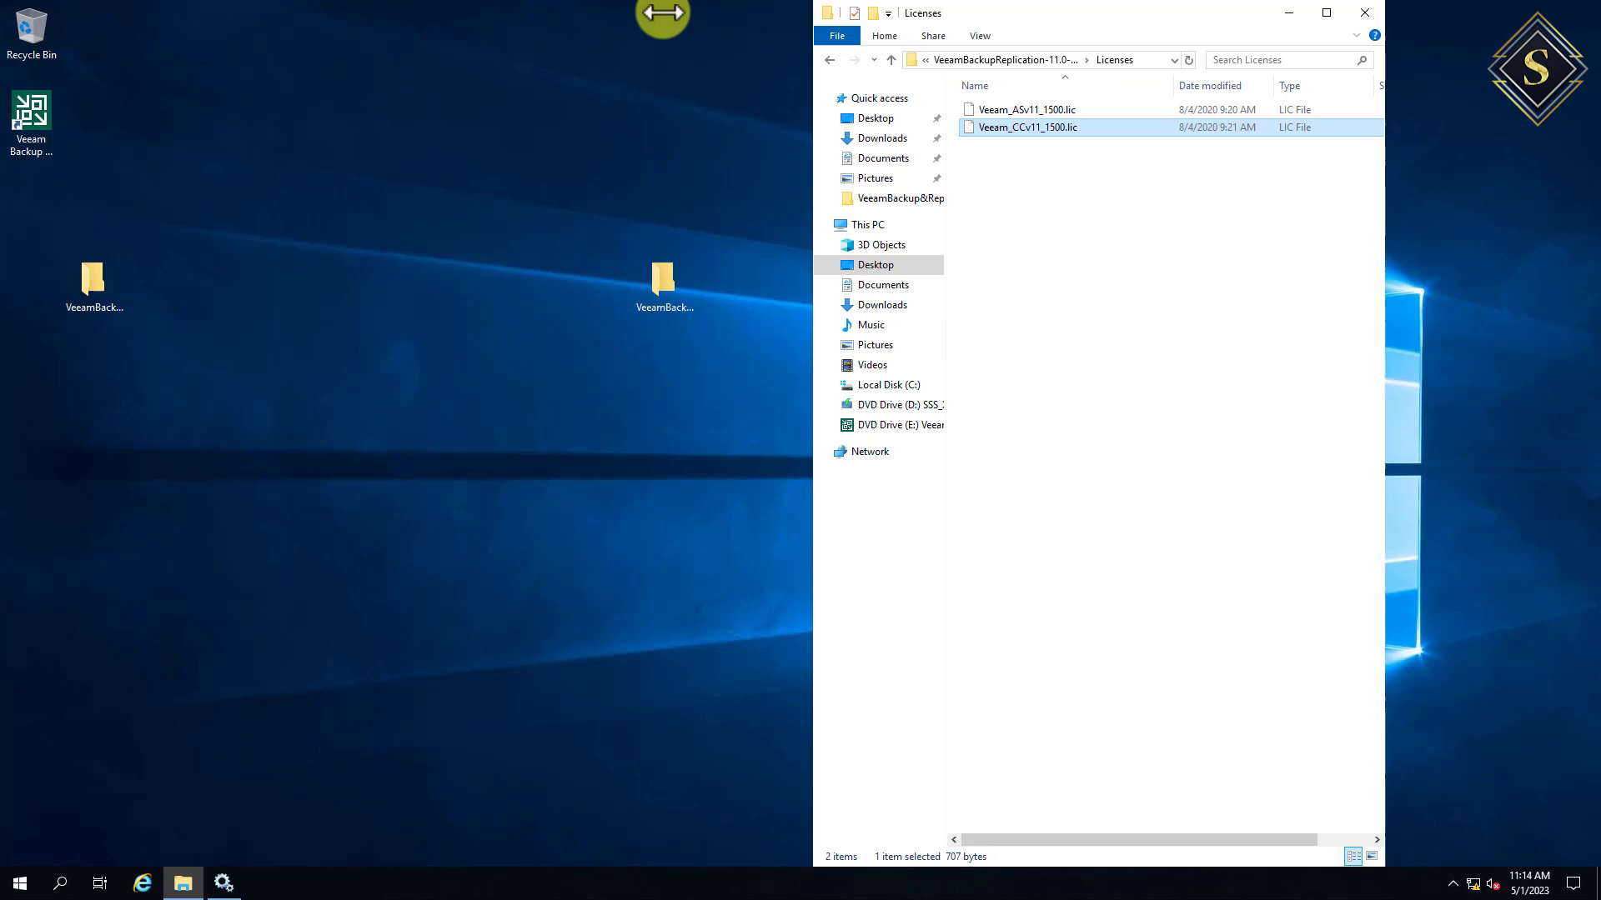
- Switch to Services and start the Veeam VSS Hardware Provider Service, Veeam vPower NFS Service and Veeam Mount Service
click(225, 880)
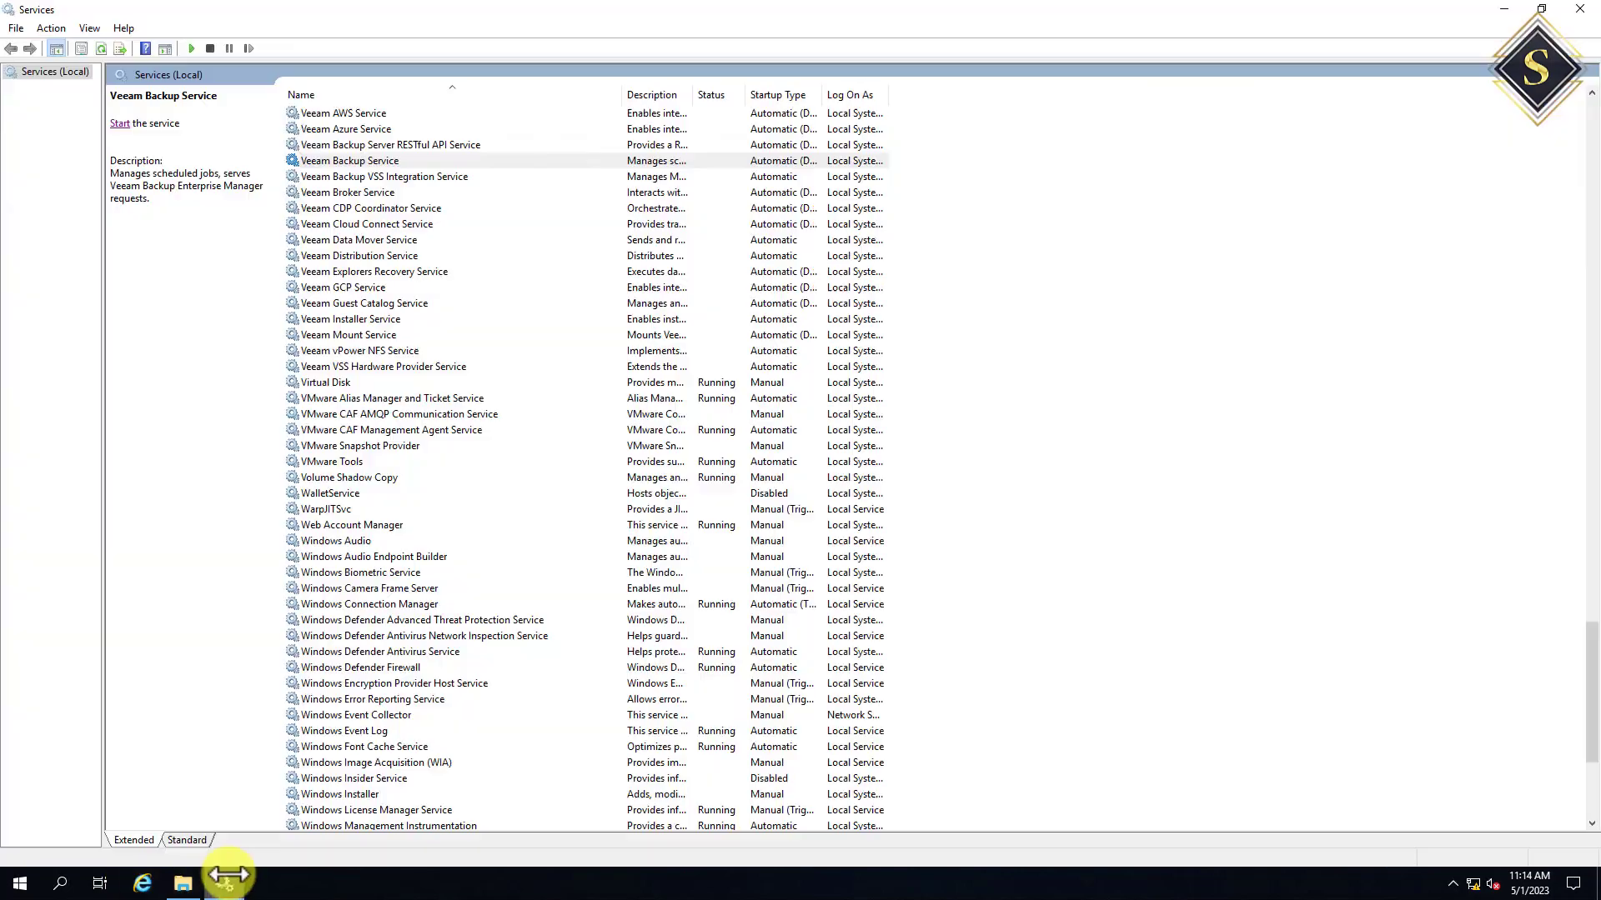
click(346, 368)
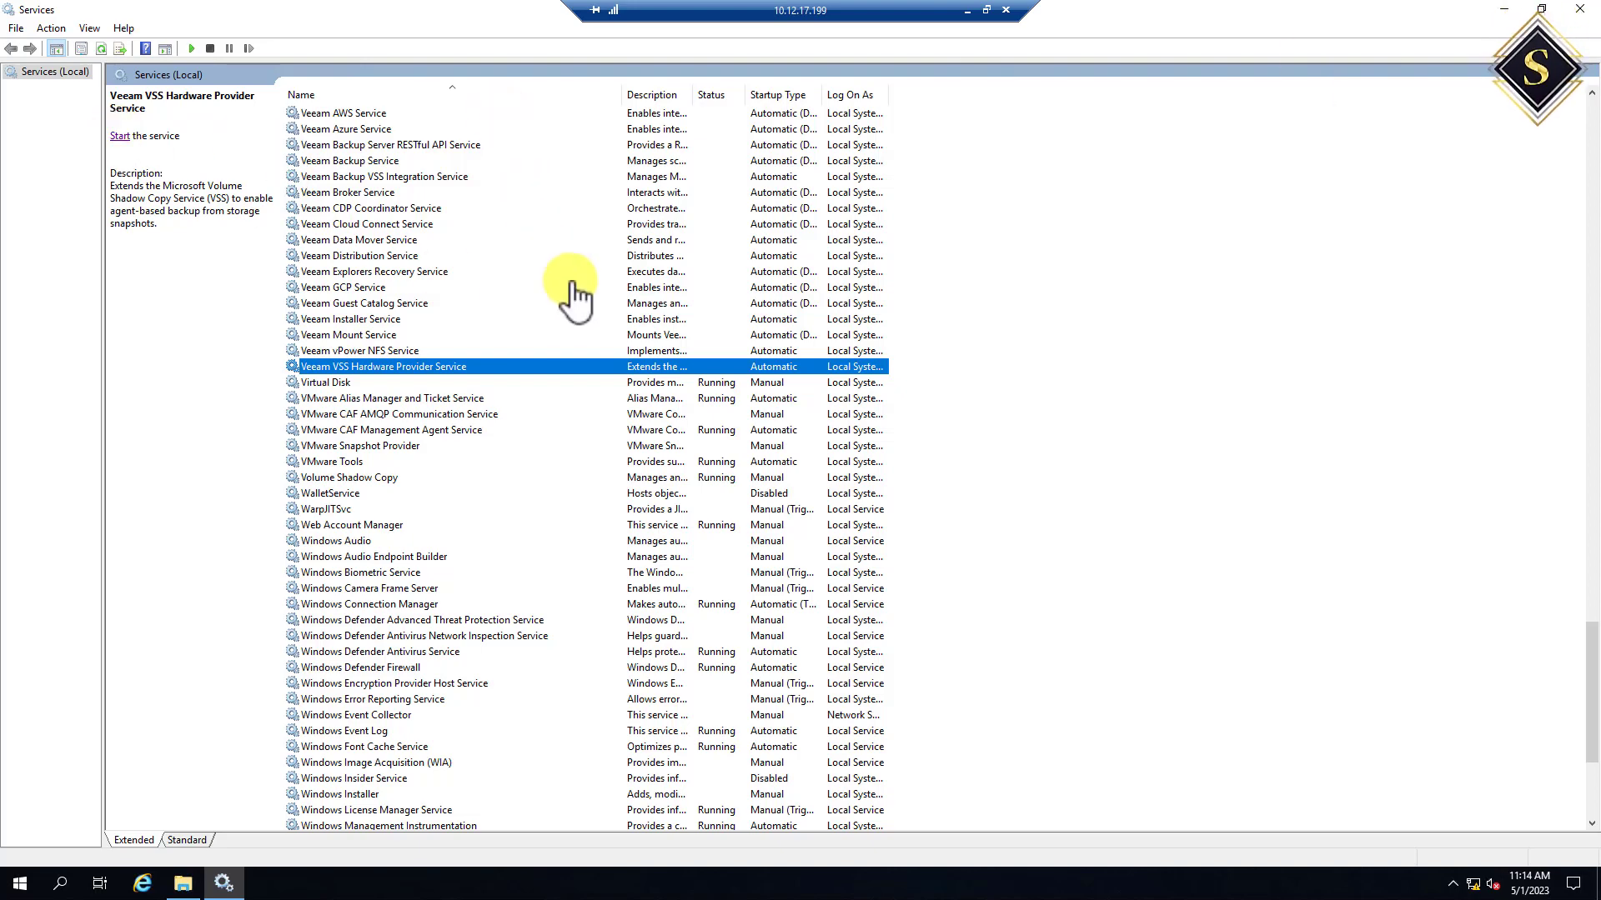
click(119, 135)
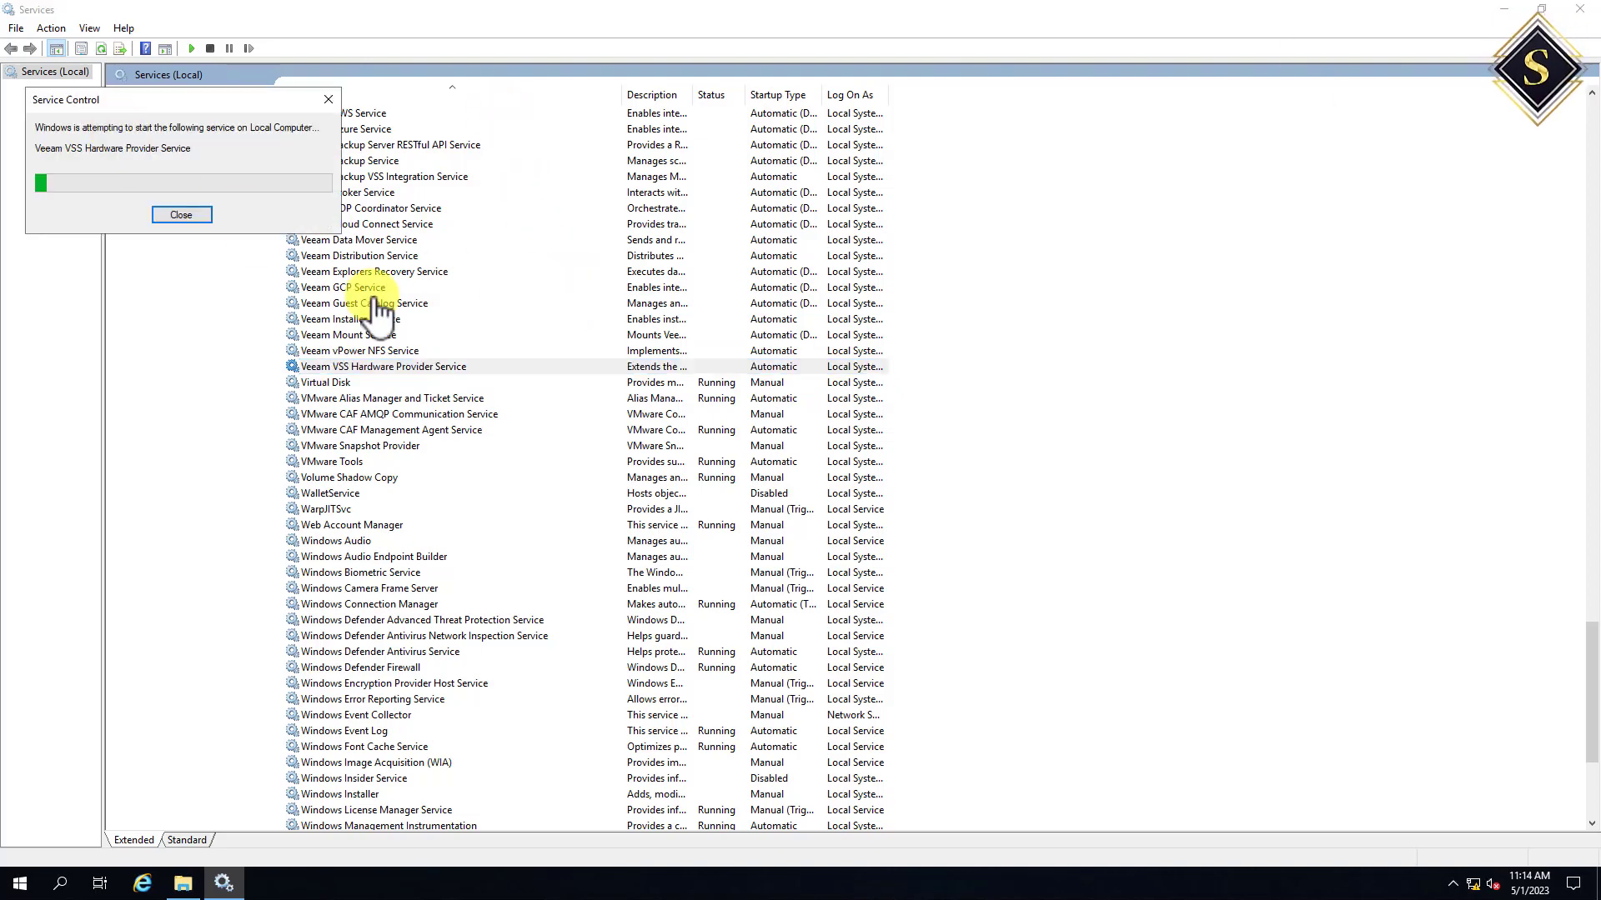
click(400, 350)
click(119, 122)
click(334, 334)
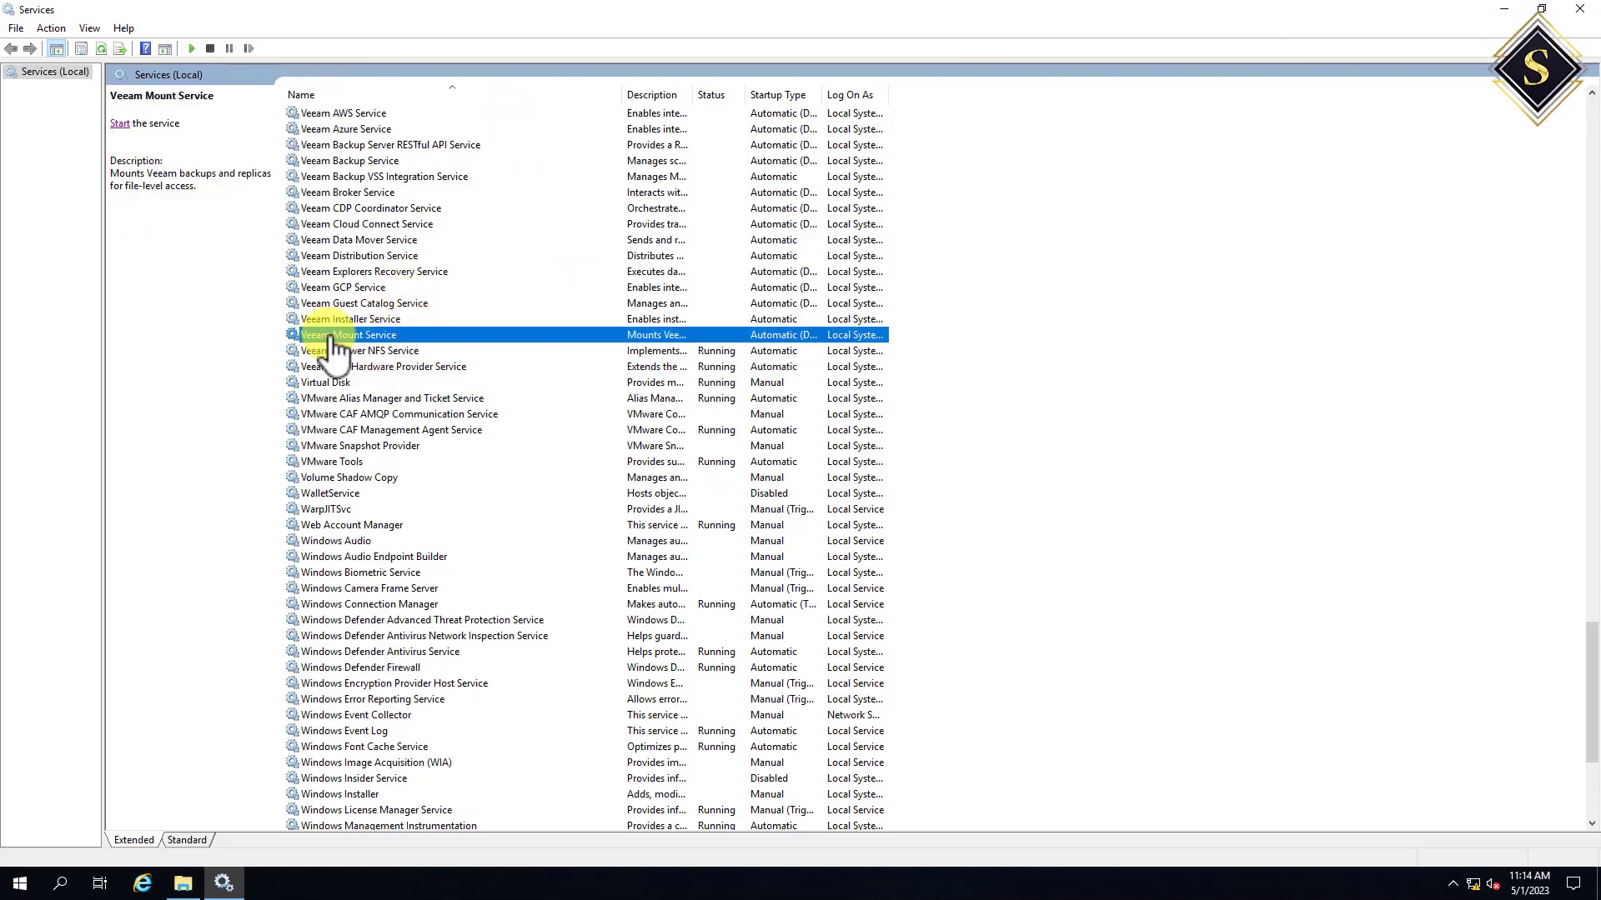
click(125, 135)
- Start the Veeam Installer Service, Veeam Guest Catalog Service and Veeam GCP Service
click(379, 319)
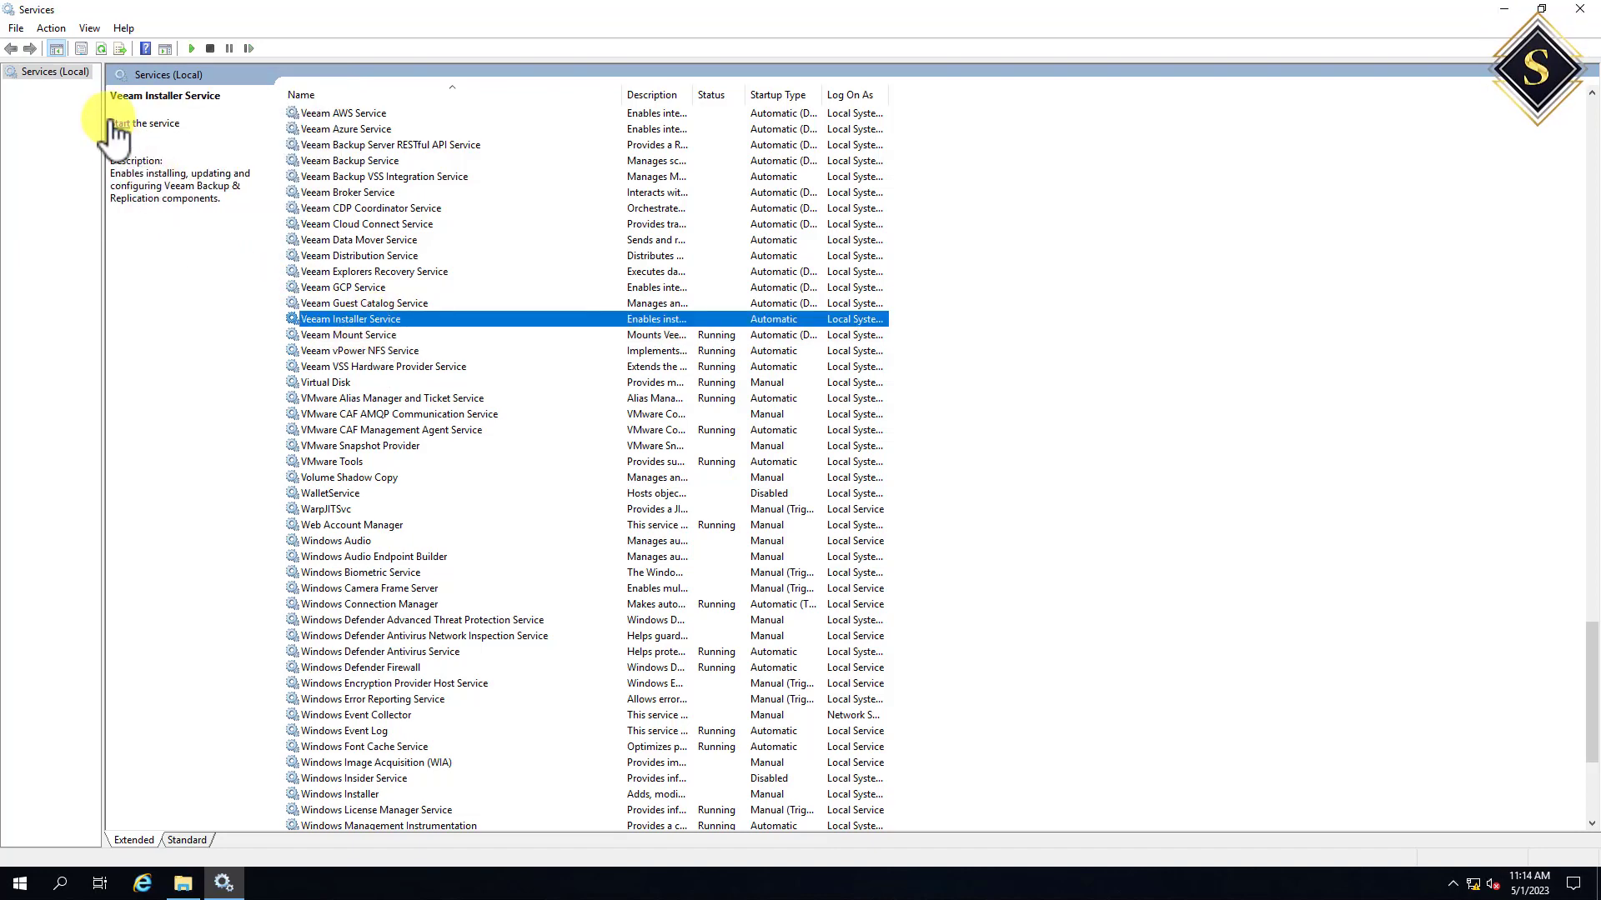
click(119, 122)
click(413, 304)
click(120, 122)
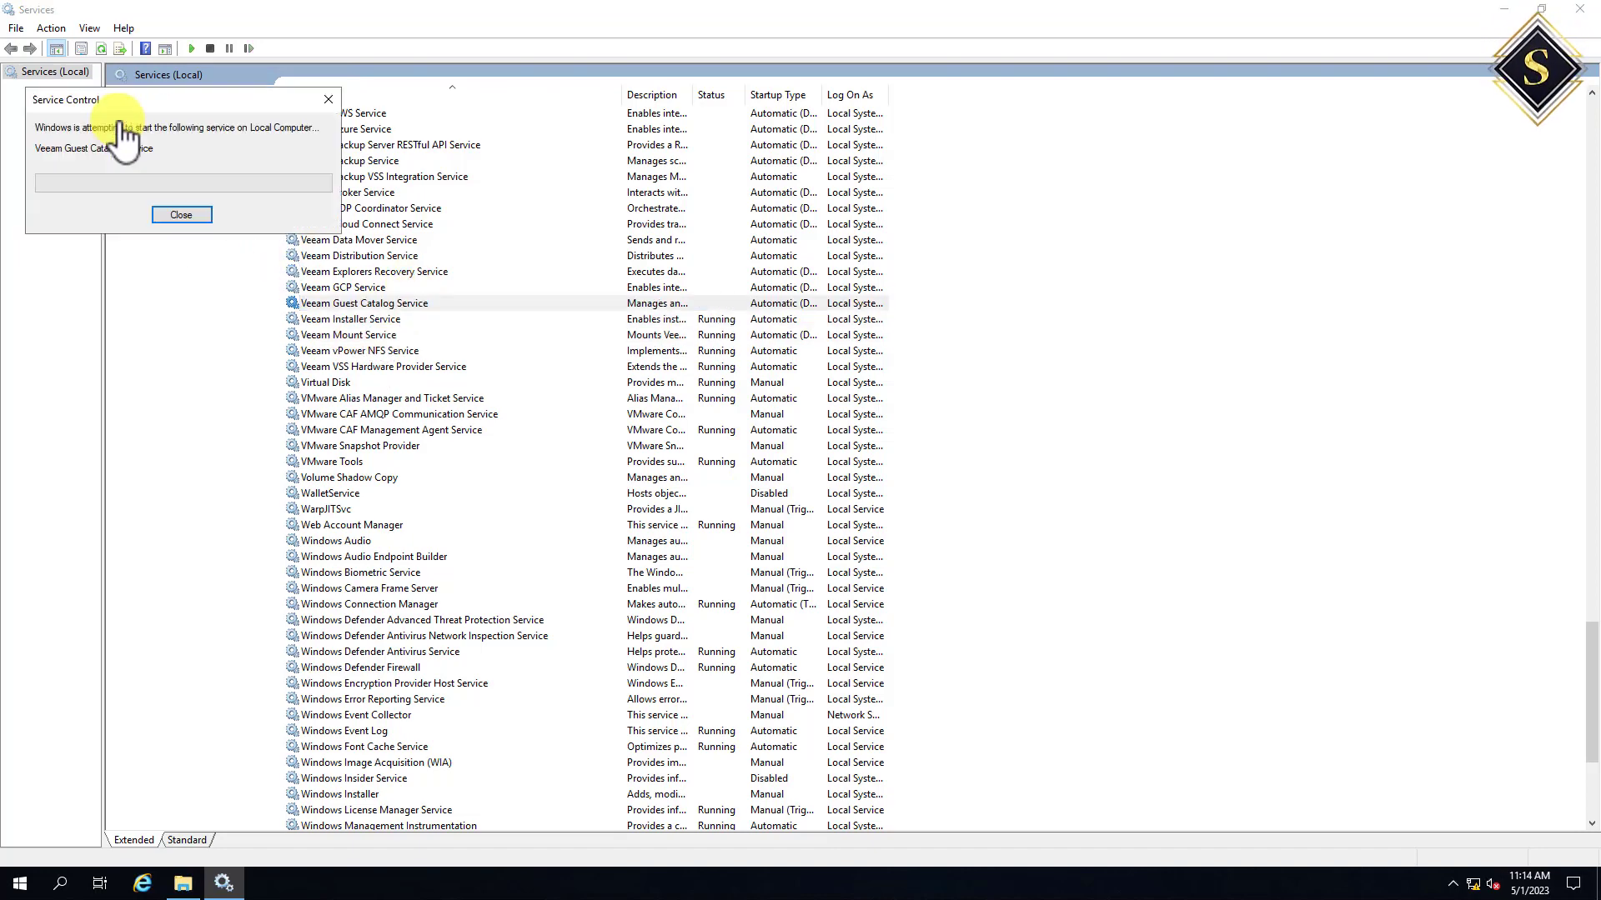
click(379, 288)
click(119, 124)
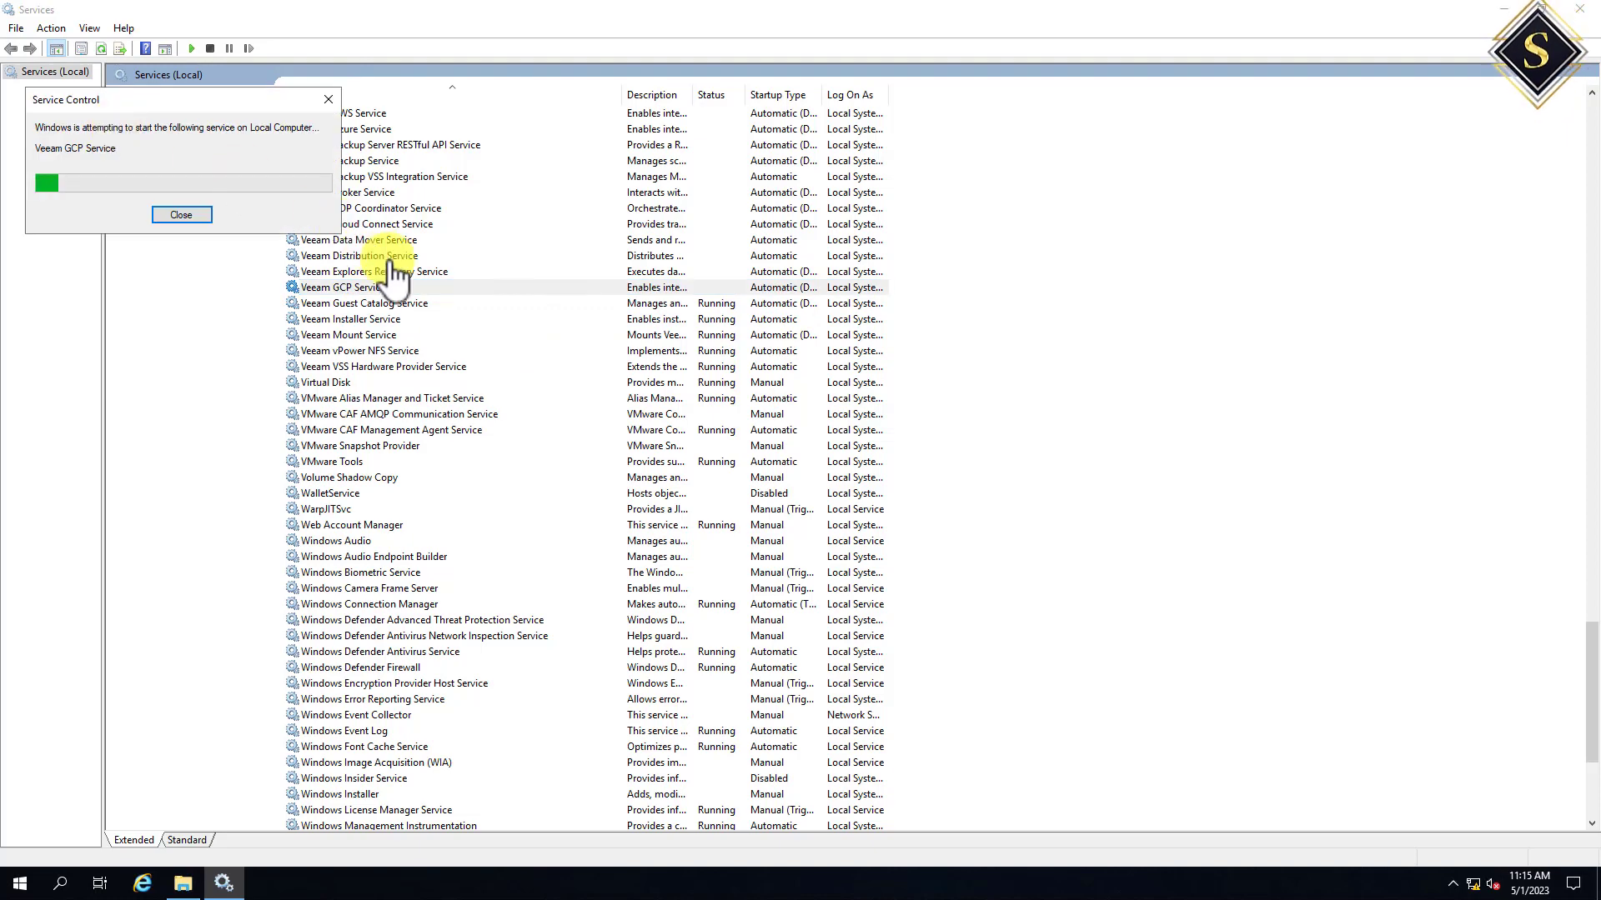
- Start the Veeam Explorers Recovery Service, Veeam Distribution Service and Veeam Data Mover Service
click(375, 272)
click(119, 123)
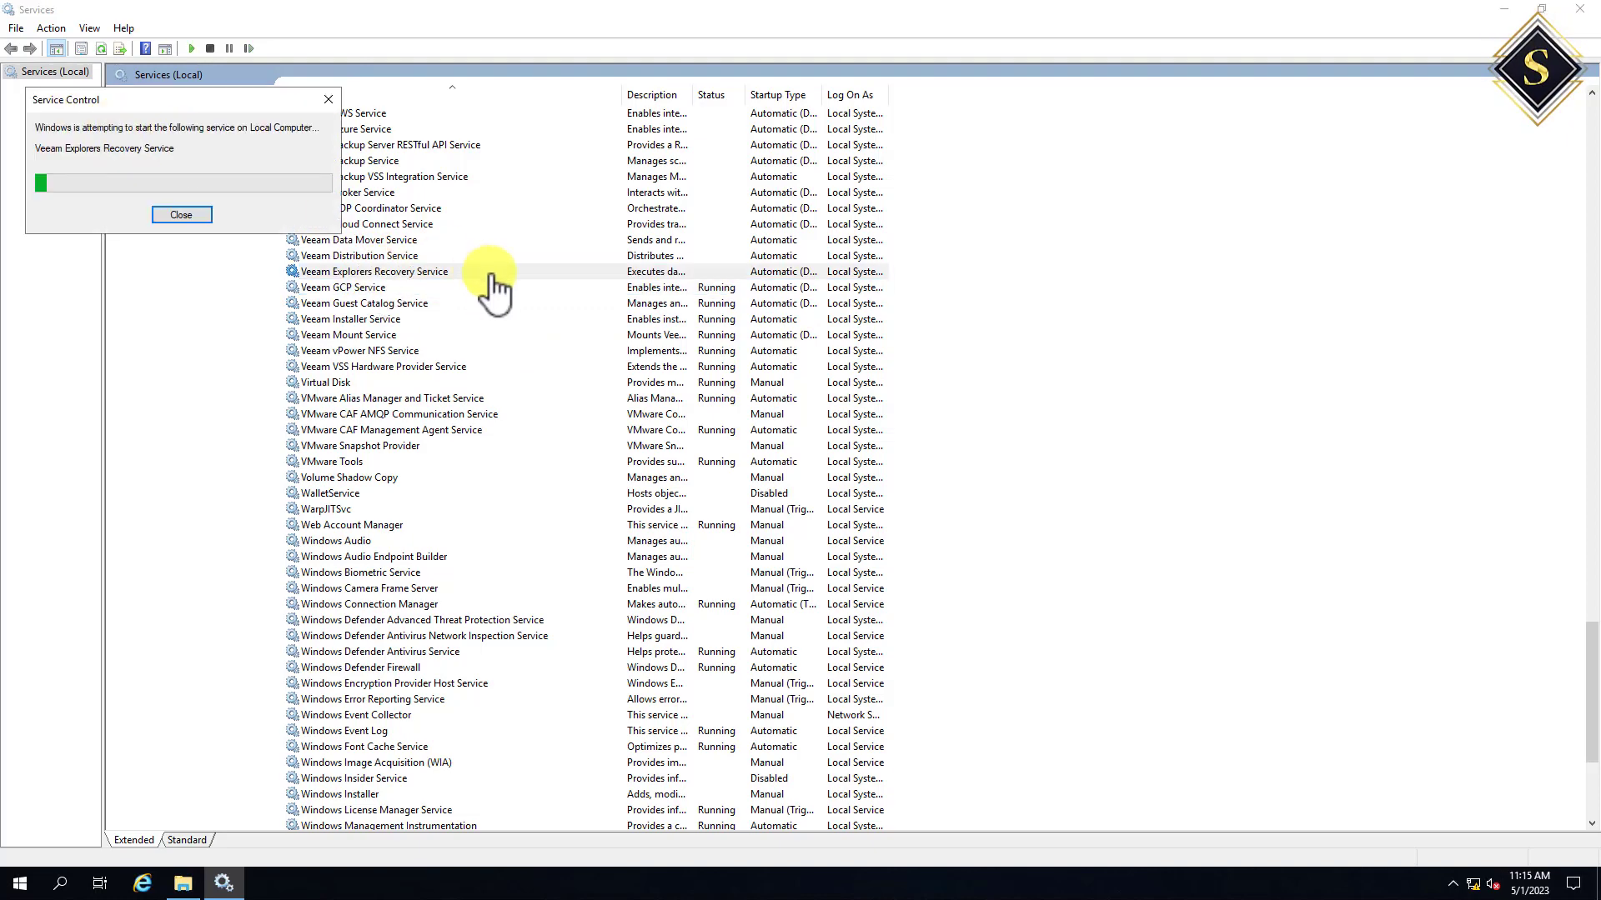
click(379, 256)
click(119, 123)
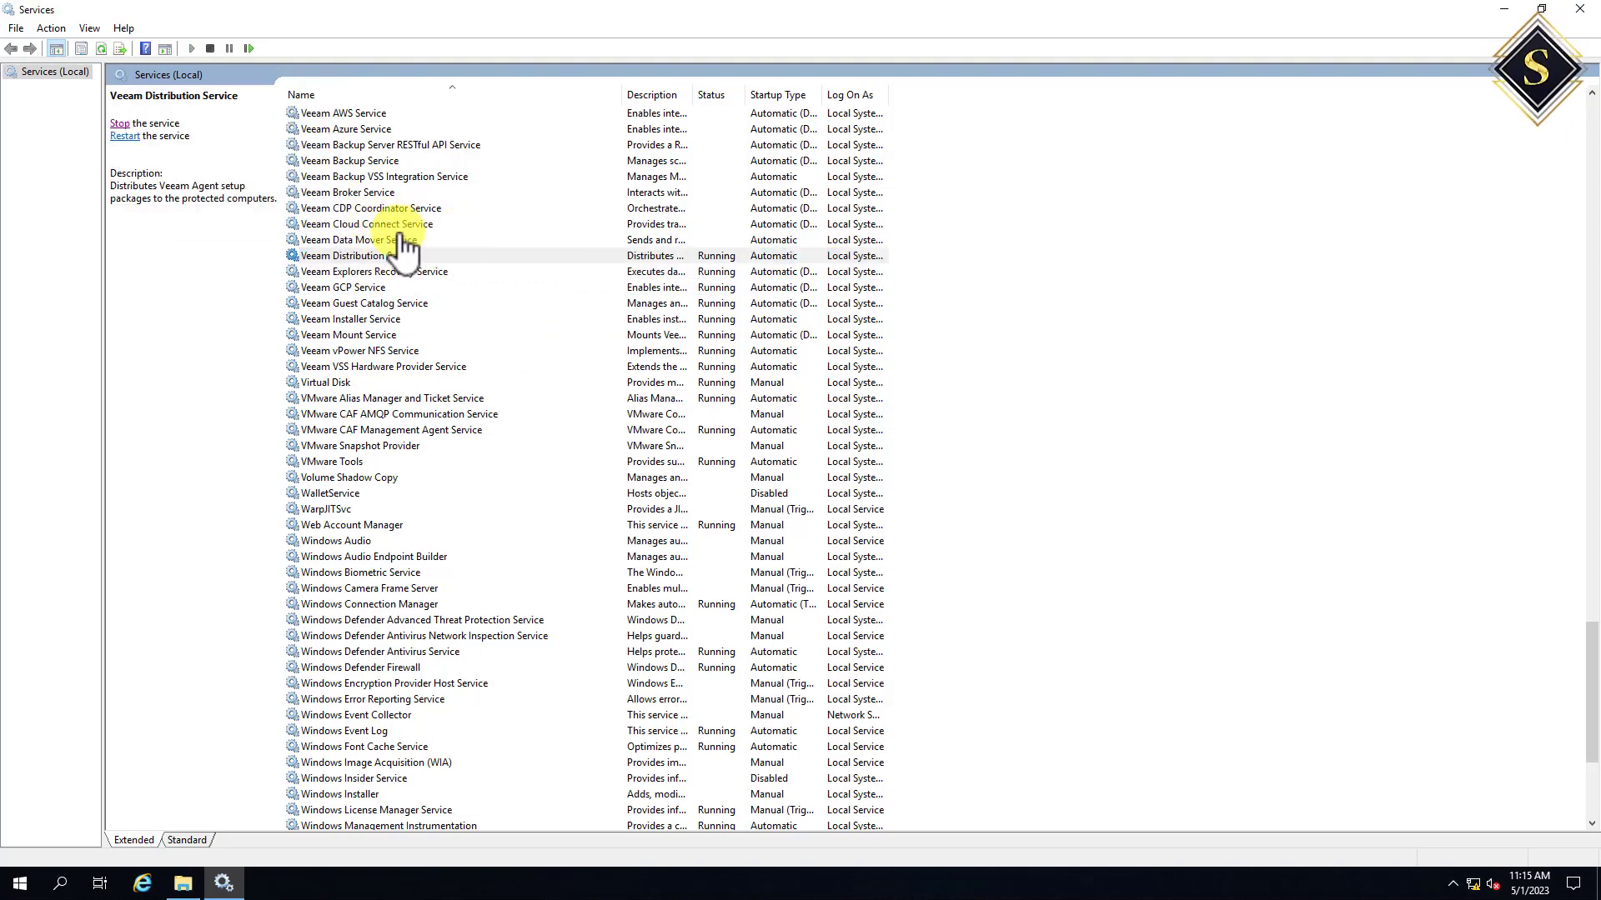
click(404, 240)
click(119, 123)
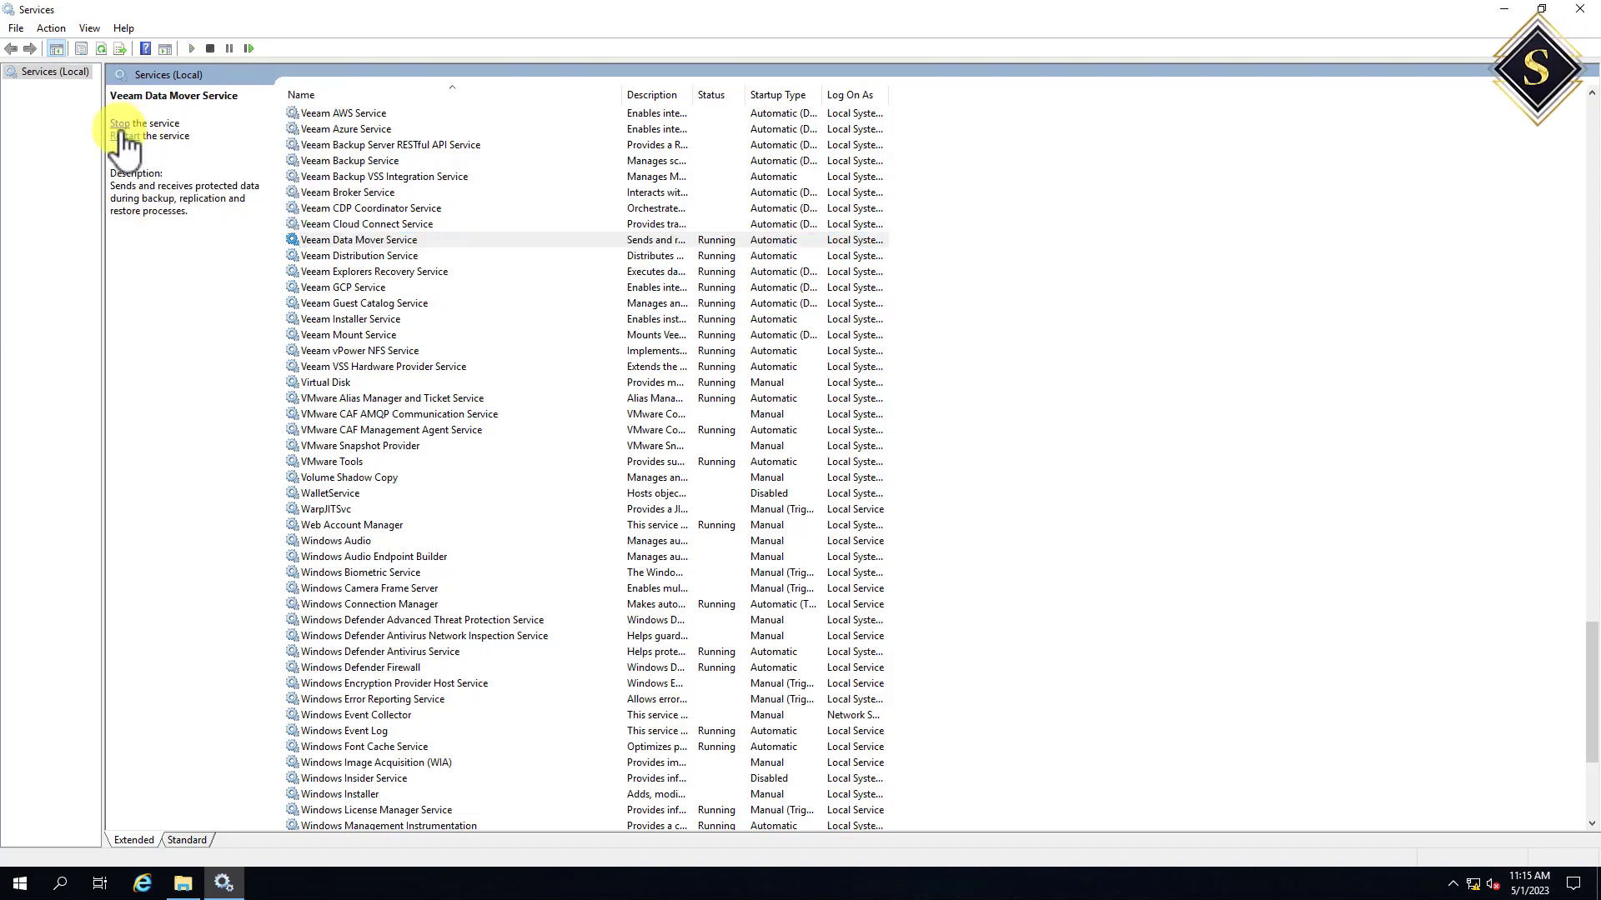
- Start the Veeam Broker Service and the Veeam CDP Coordinator Service
click(382, 225)
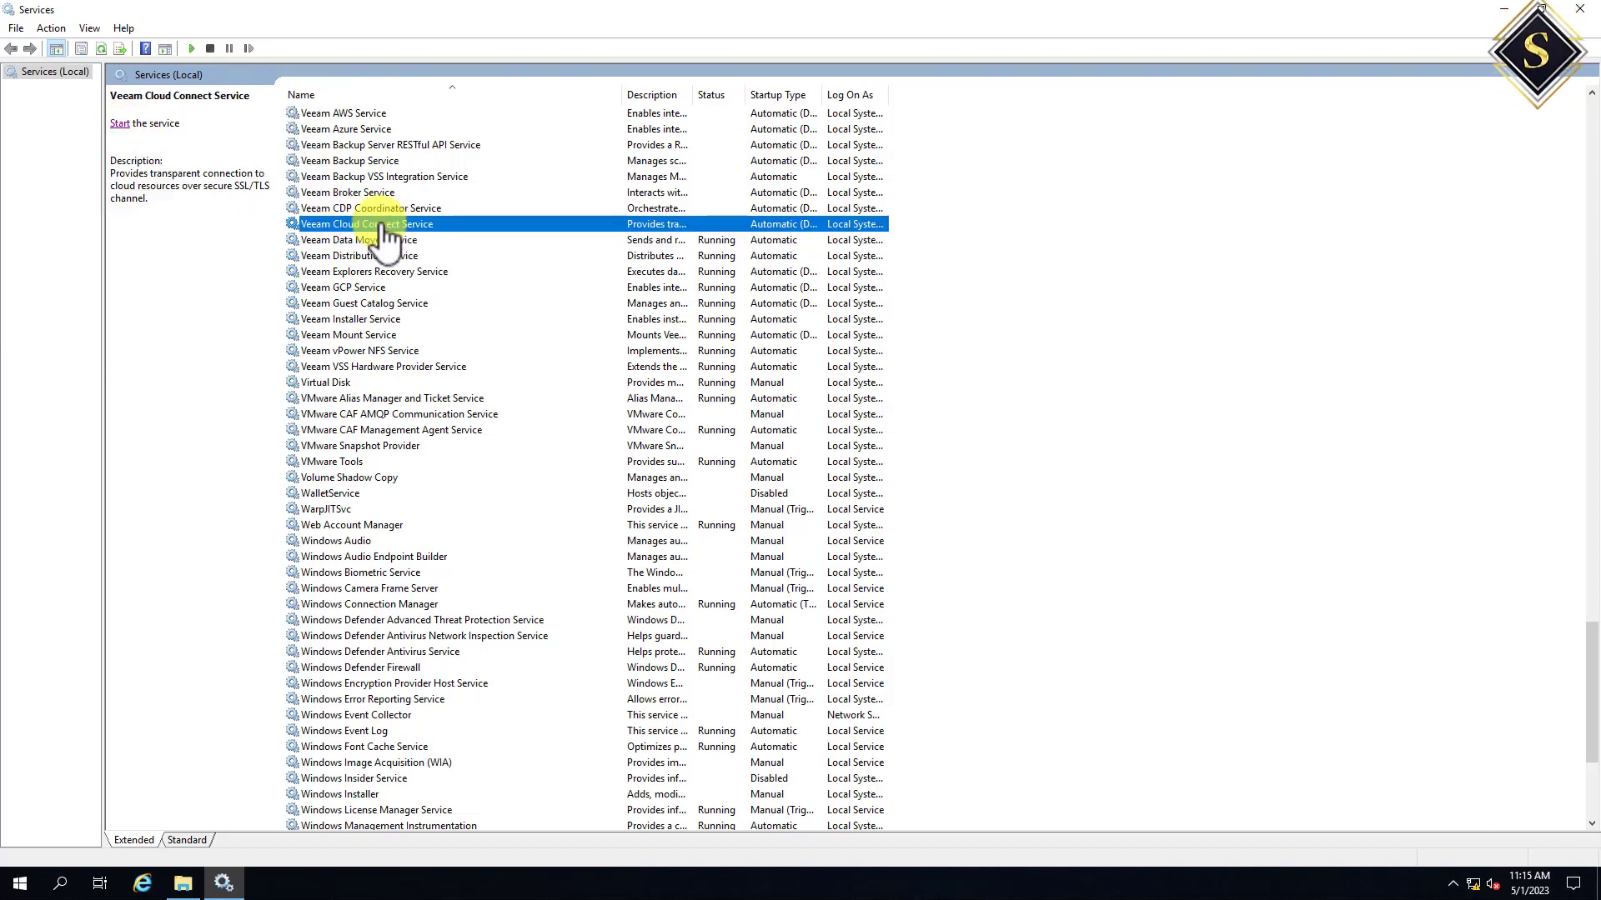
click(328, 209)
click(349, 193)
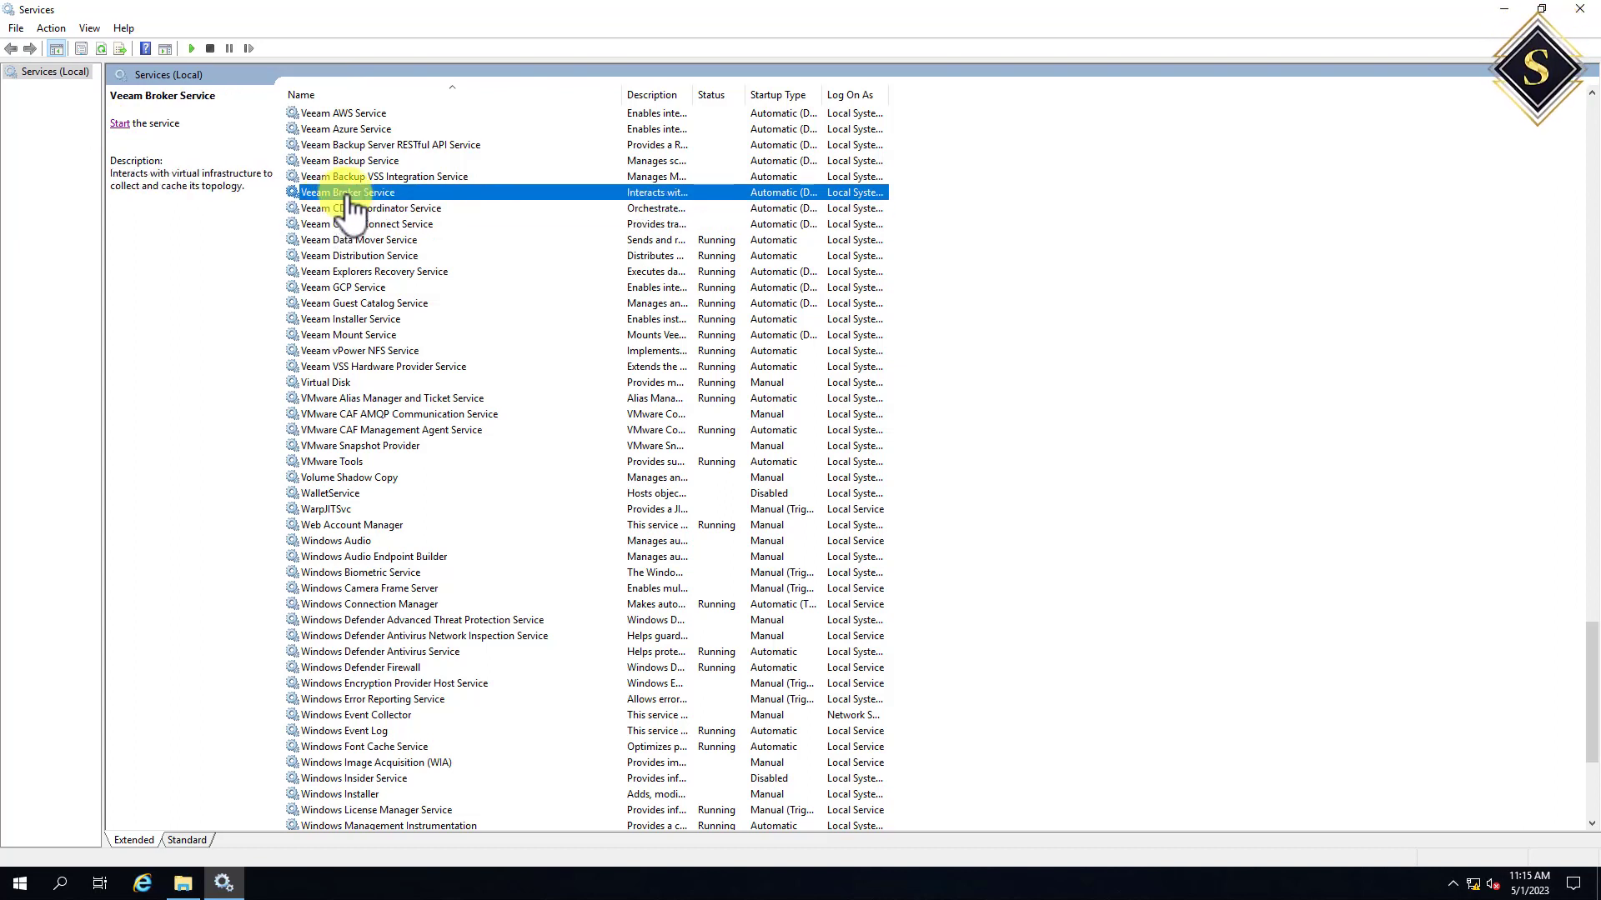
click(119, 124)
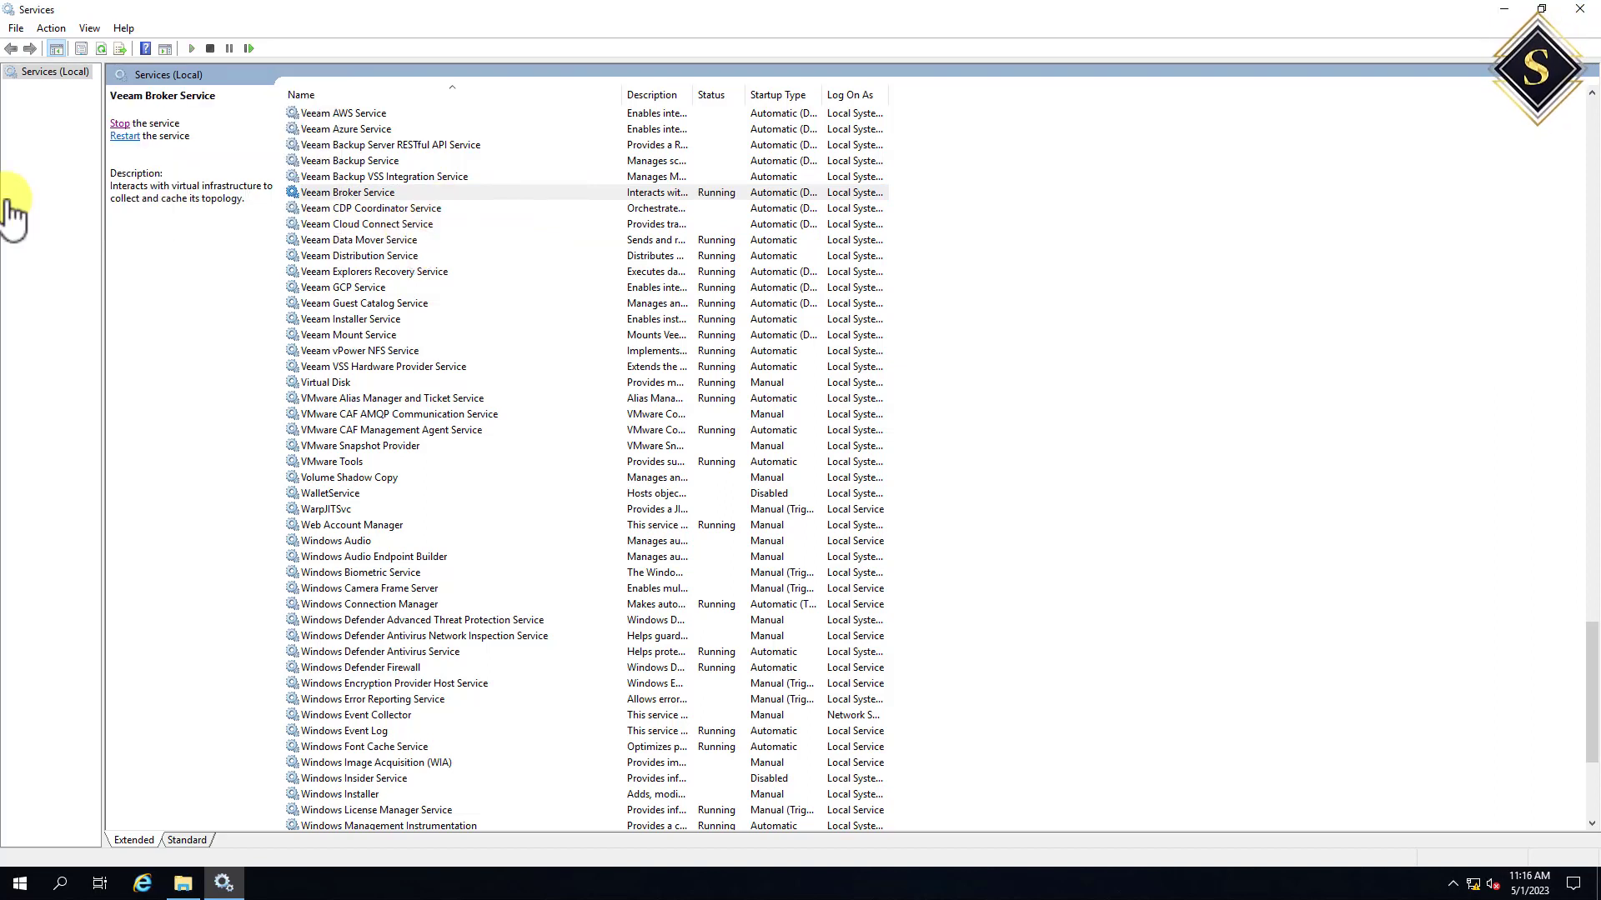
click(377, 211)
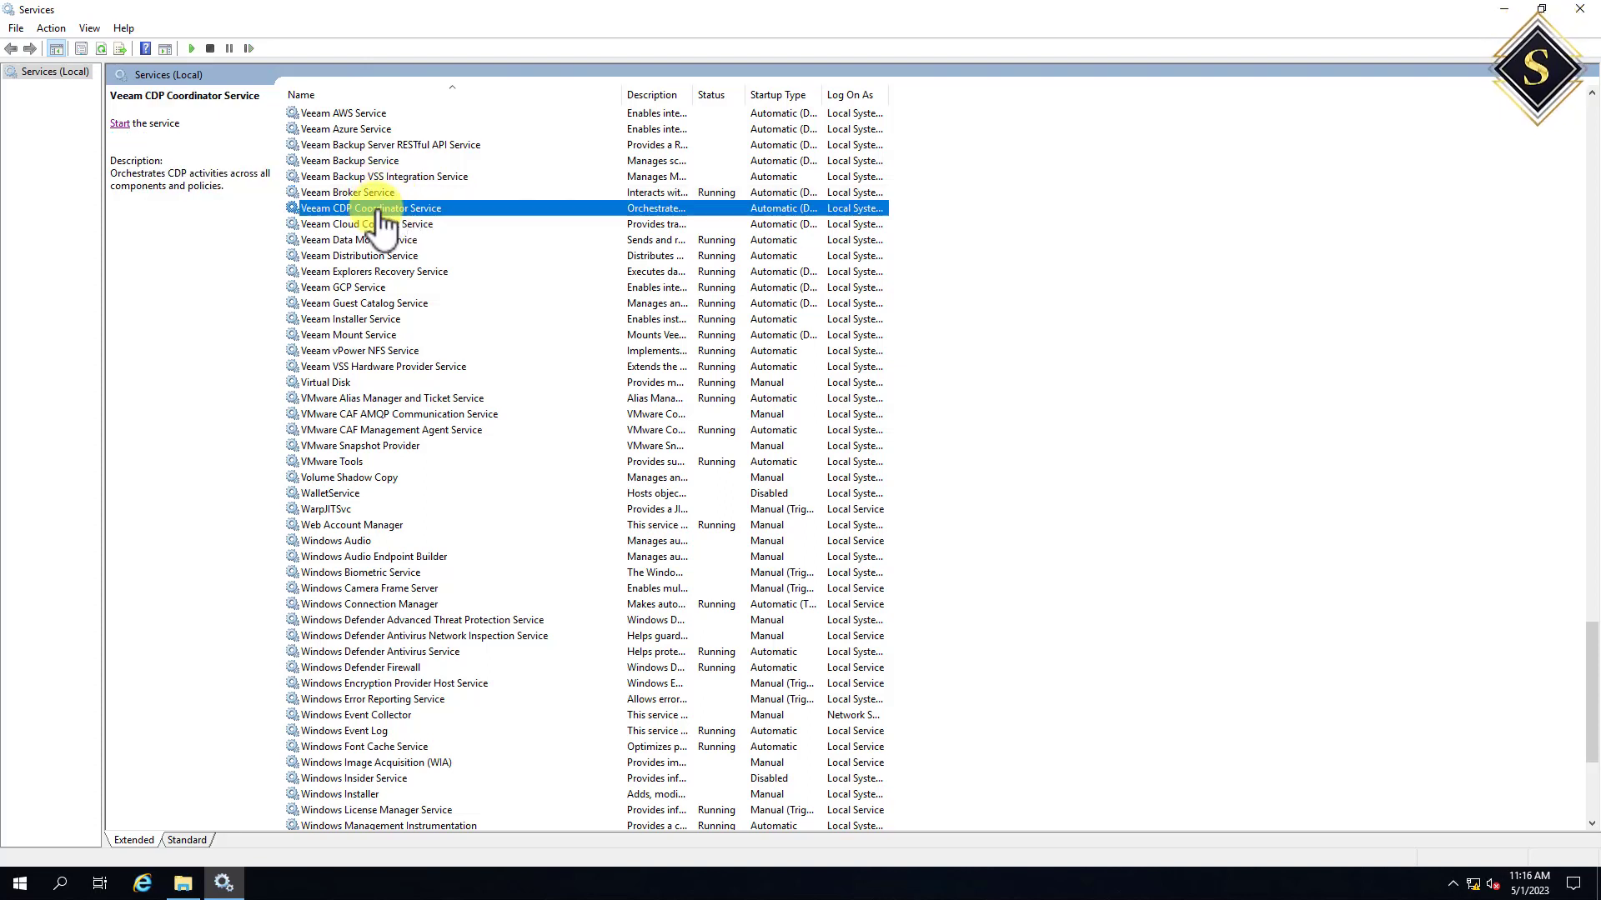
click(119, 124)
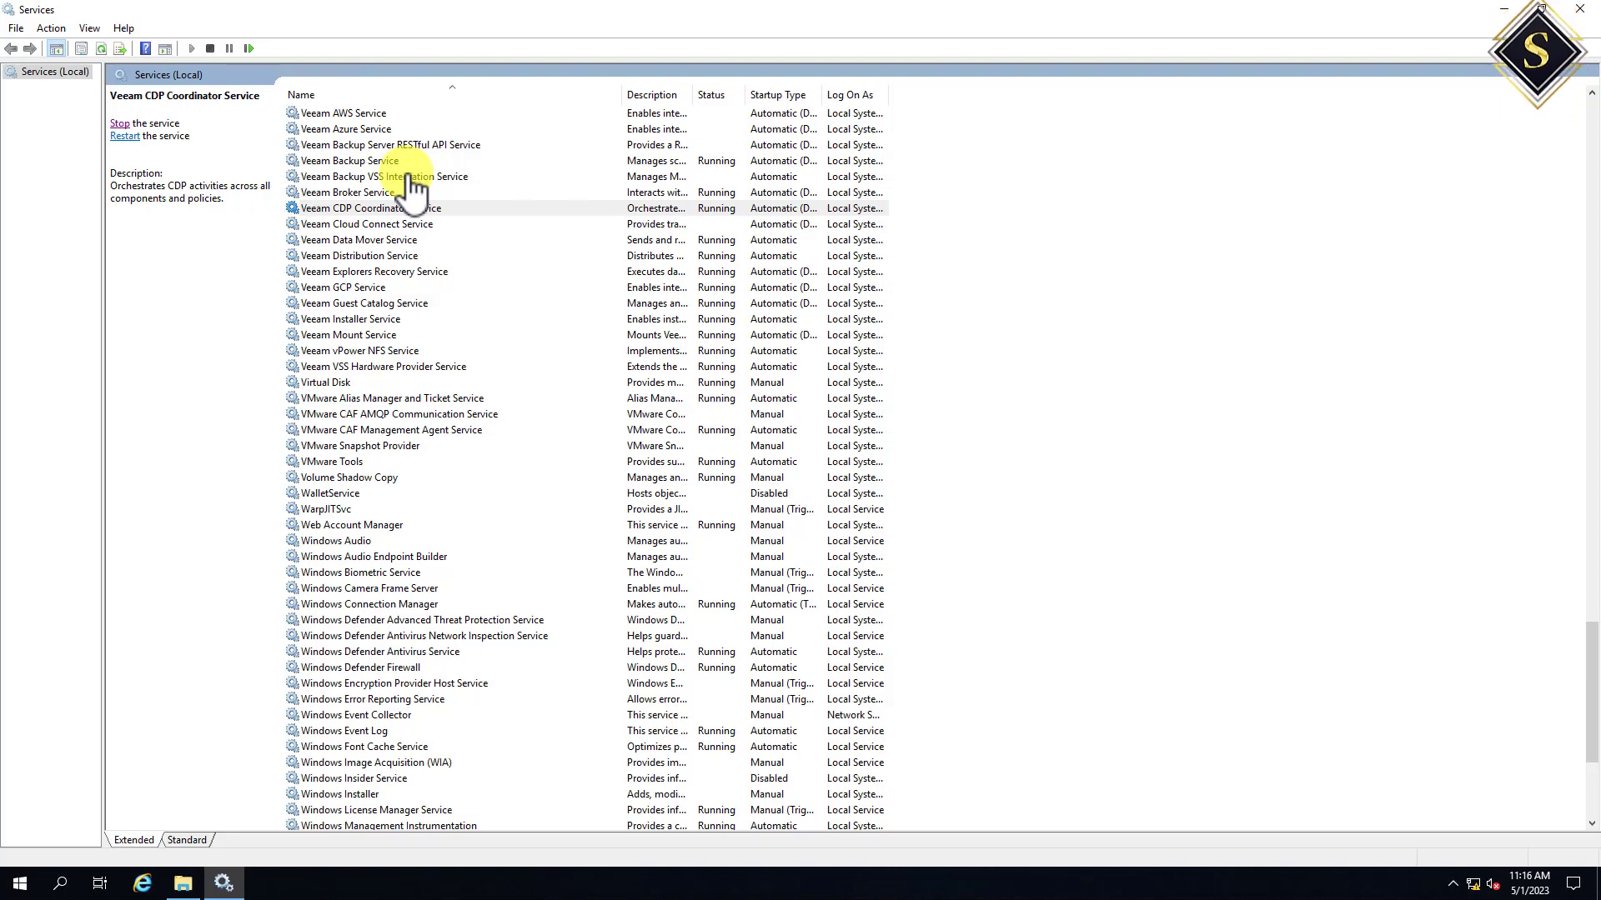
- Start the Veeam Backup VSS Integration Service and the Veeam Backup Server RESTful API Service
click(356, 161)
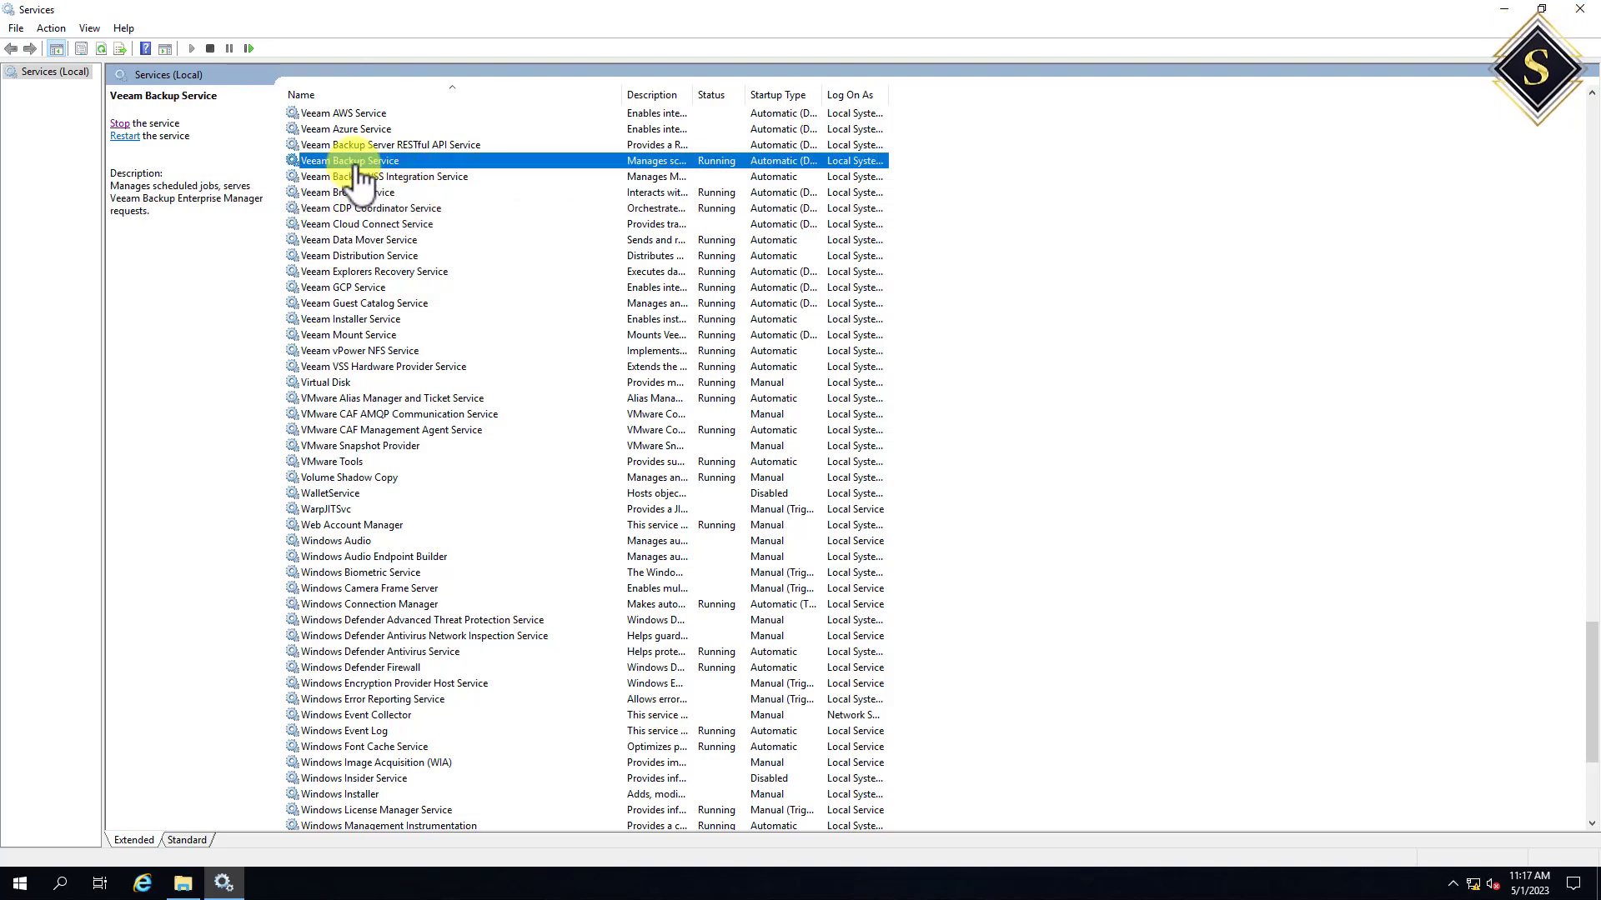
click(353, 176)
click(122, 133)
click(534, 144)
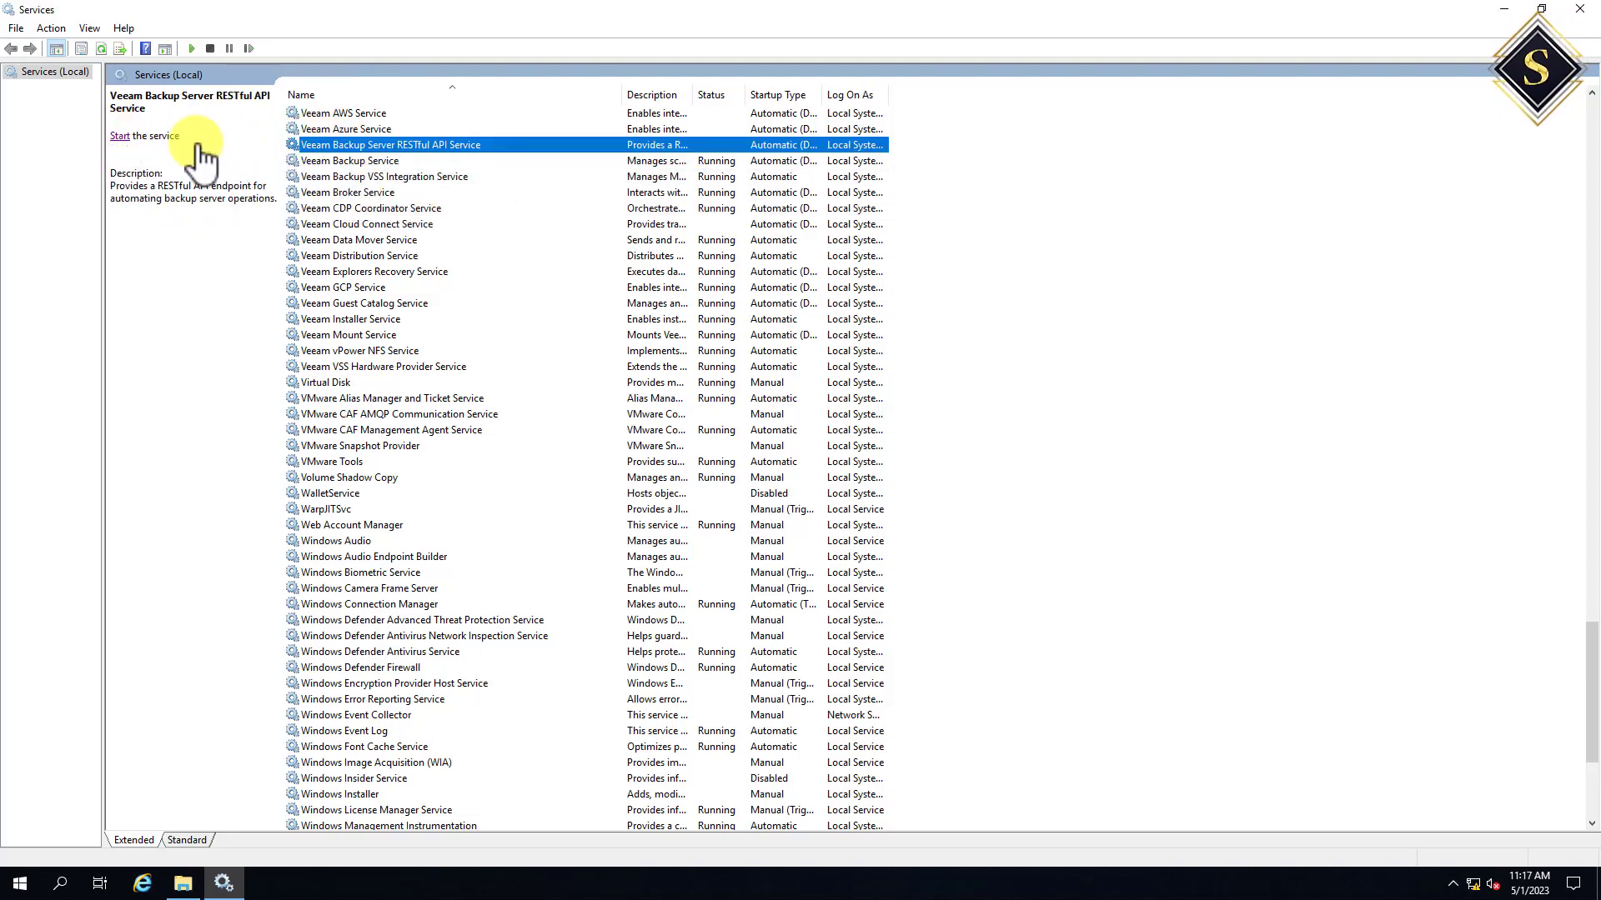
click(125, 135)
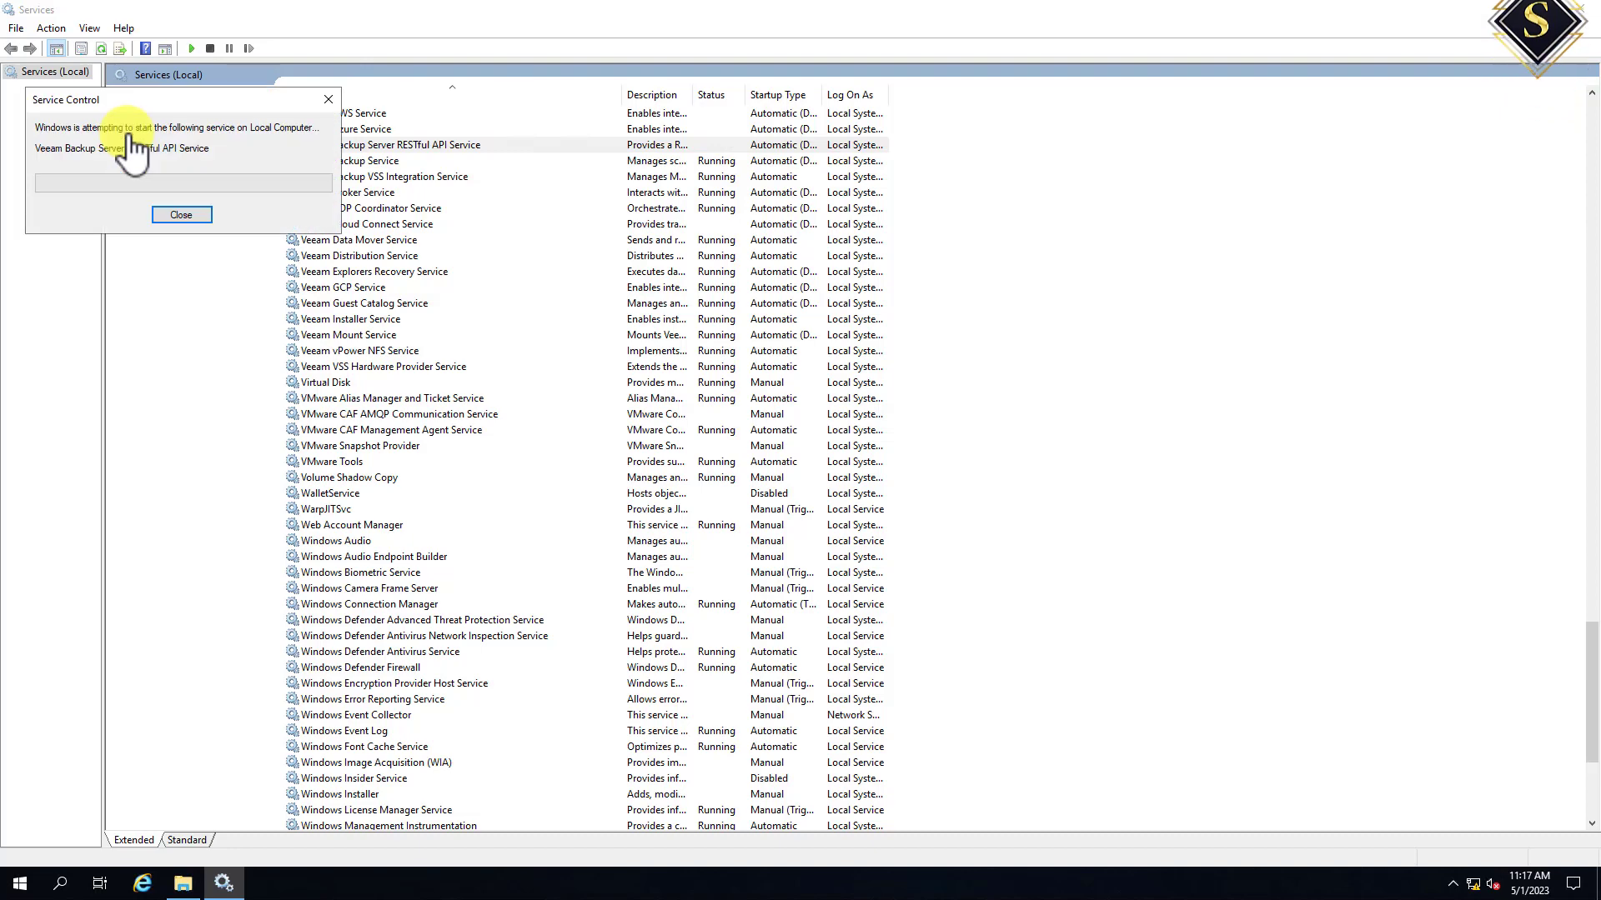
- Start the Veeam Azure Service and stop it again
click(379, 130)
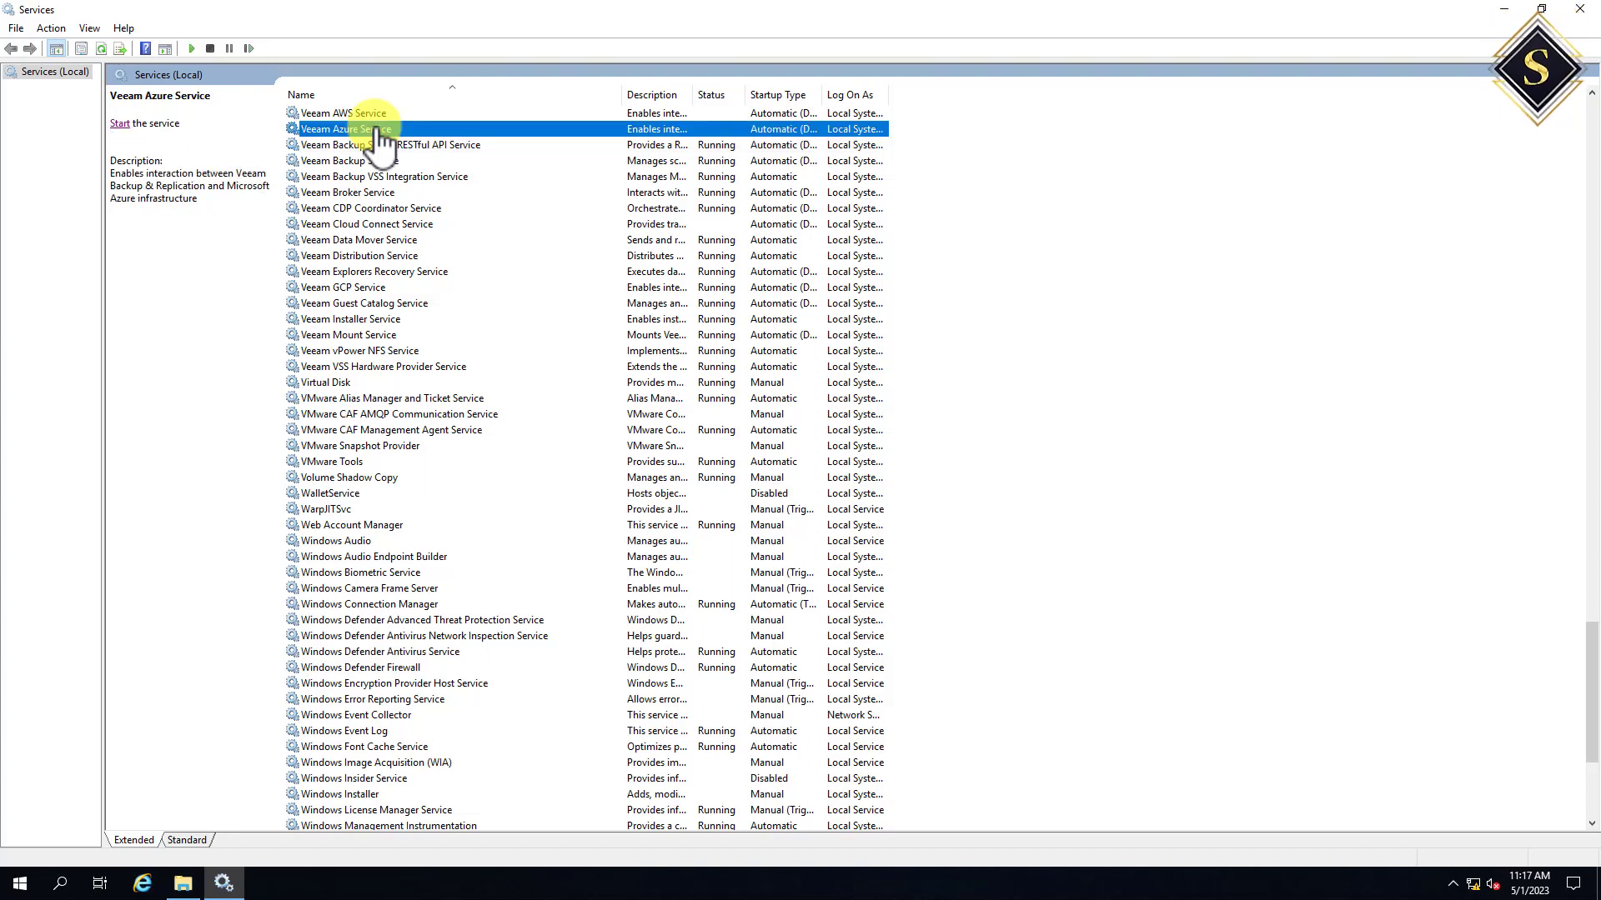
click(119, 124)
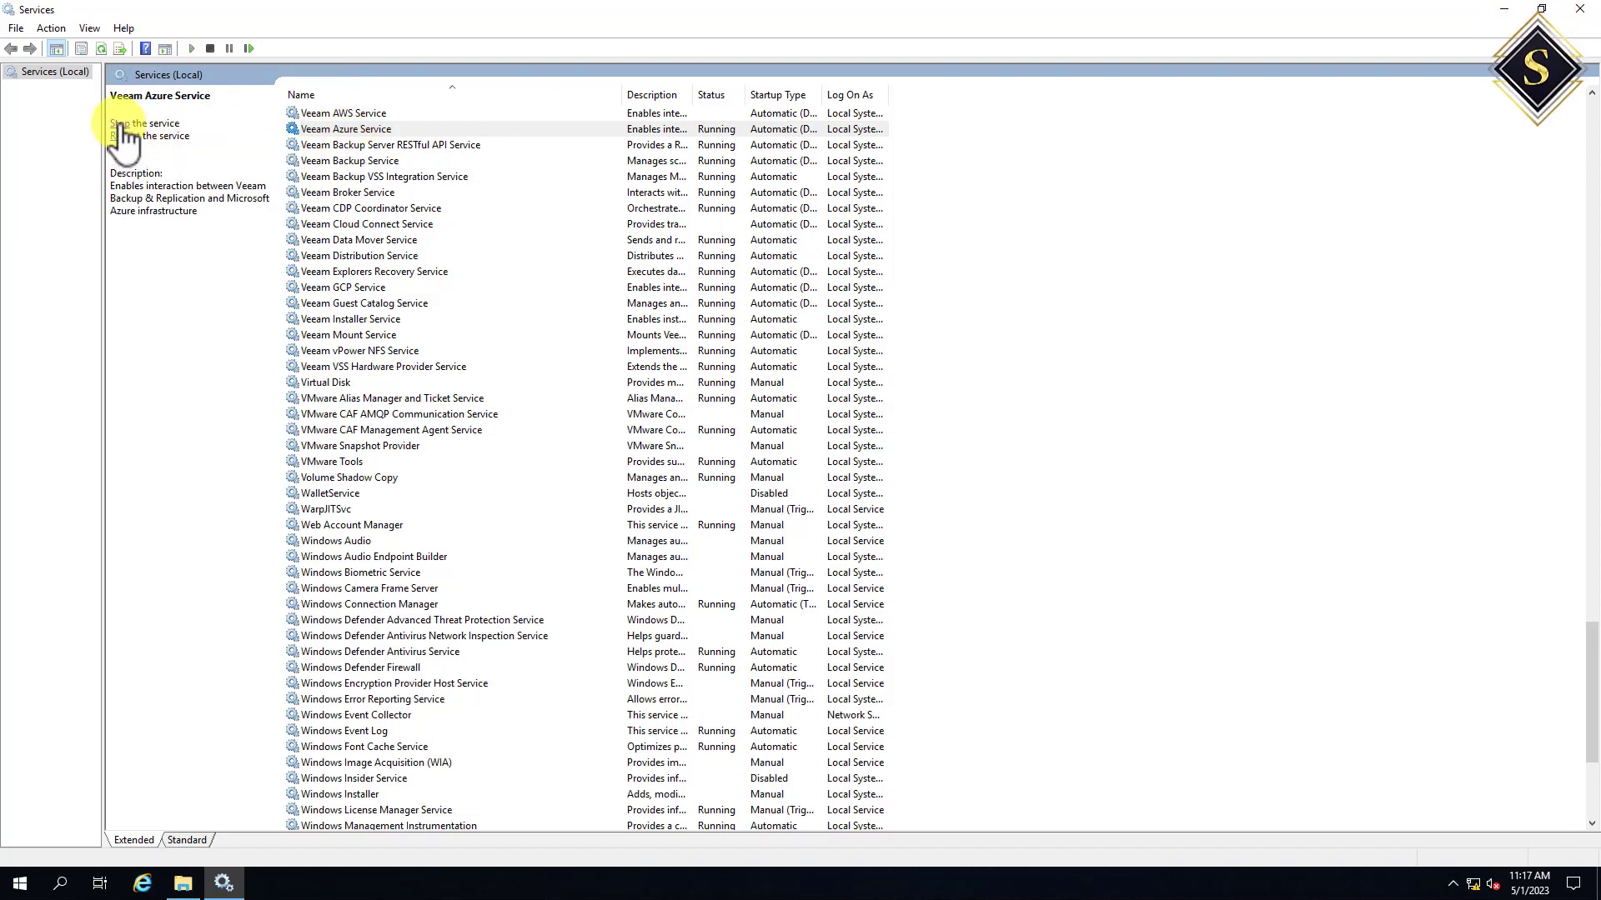
click(122, 124)
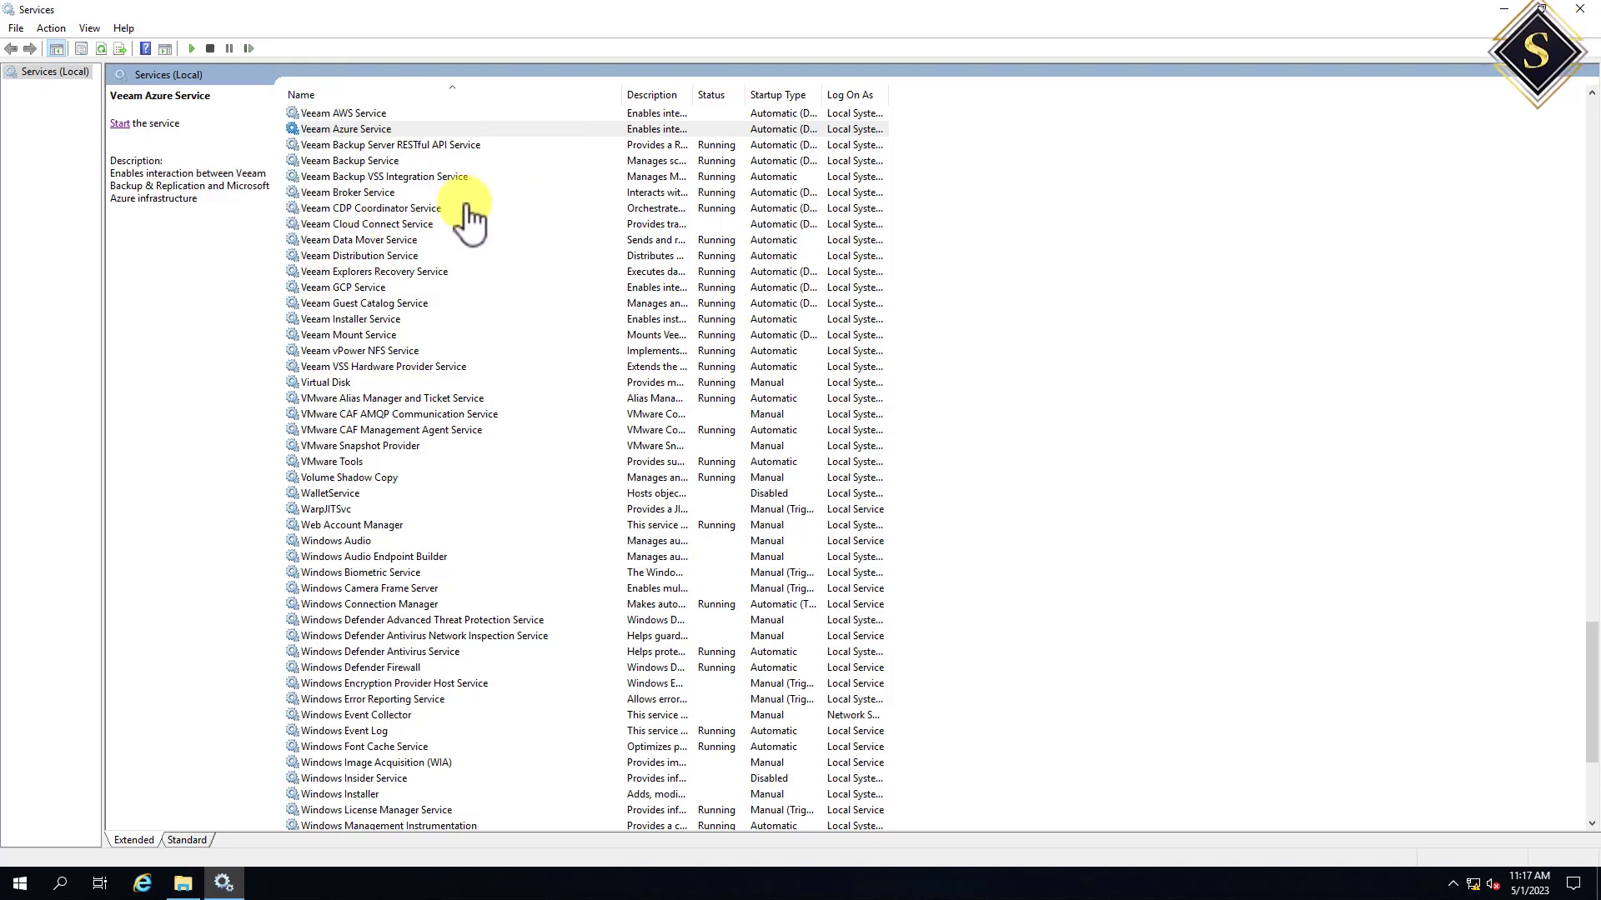
scroll(457, 214, up, 2)
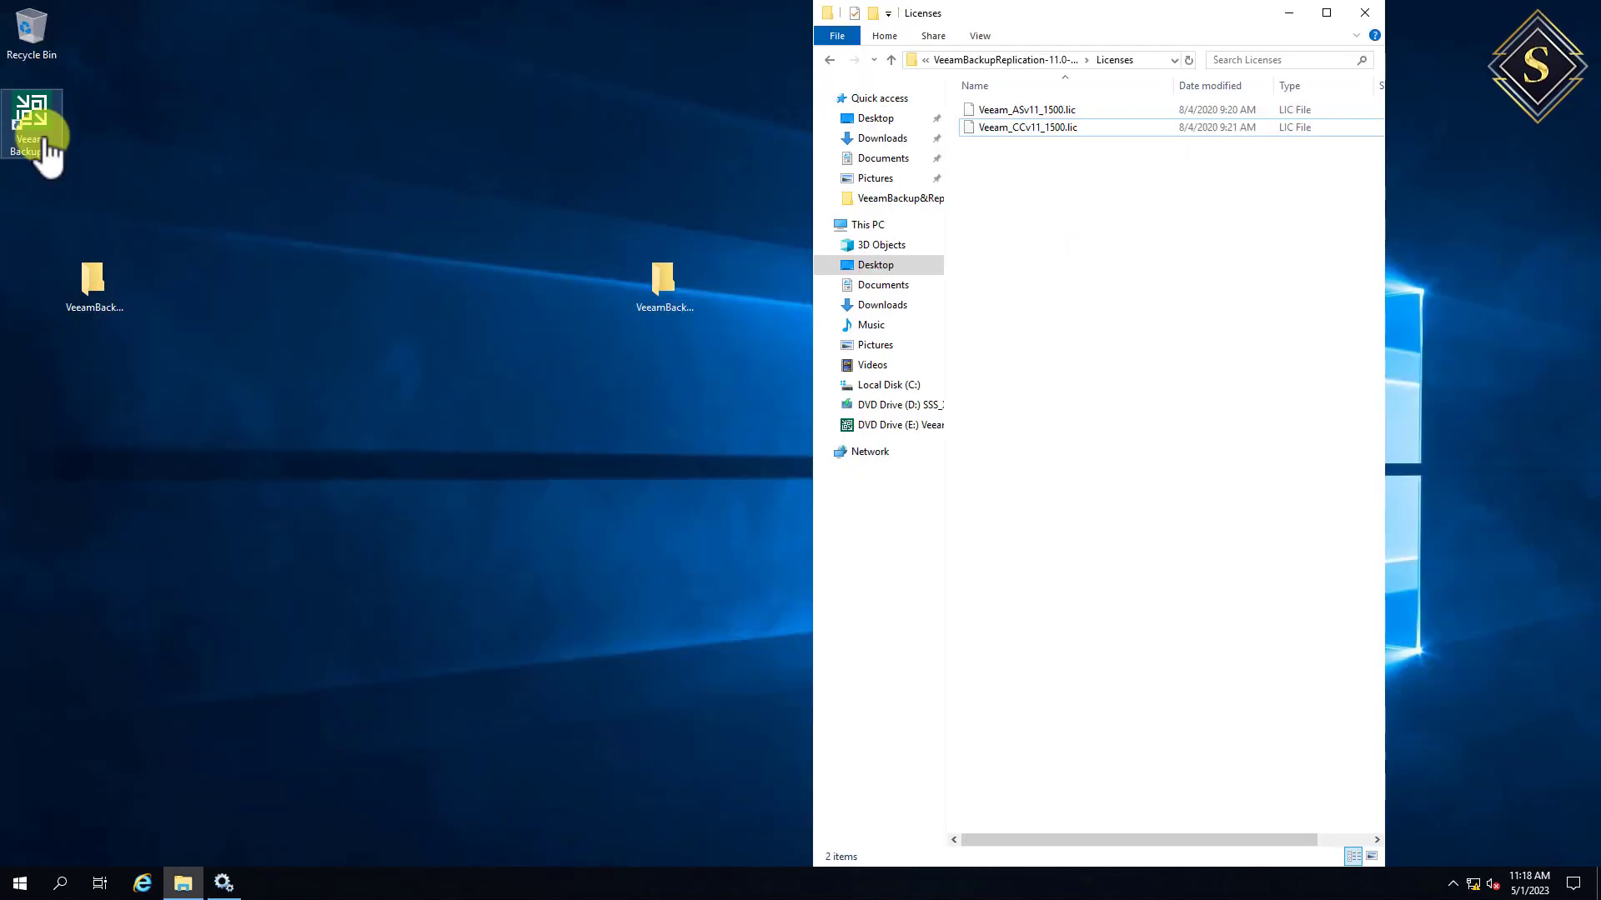
- Switch to the Veeam Backup & Replication 11 console and connect to localhost on port 9392 with Windows session authentication
double_click(42, 133)
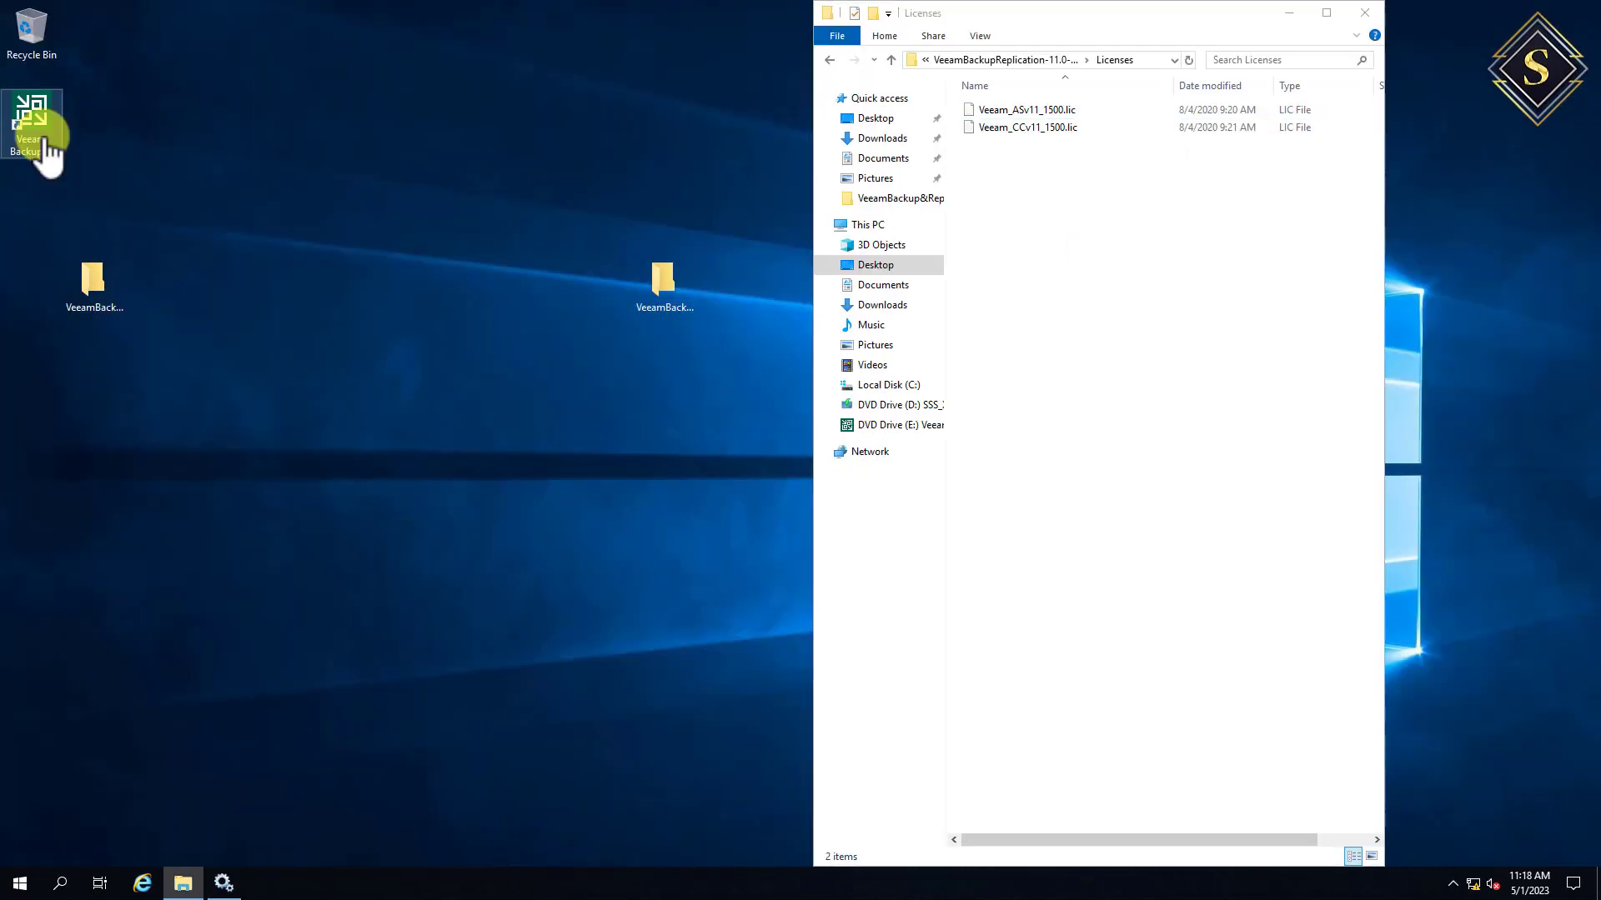
click(848, 560)
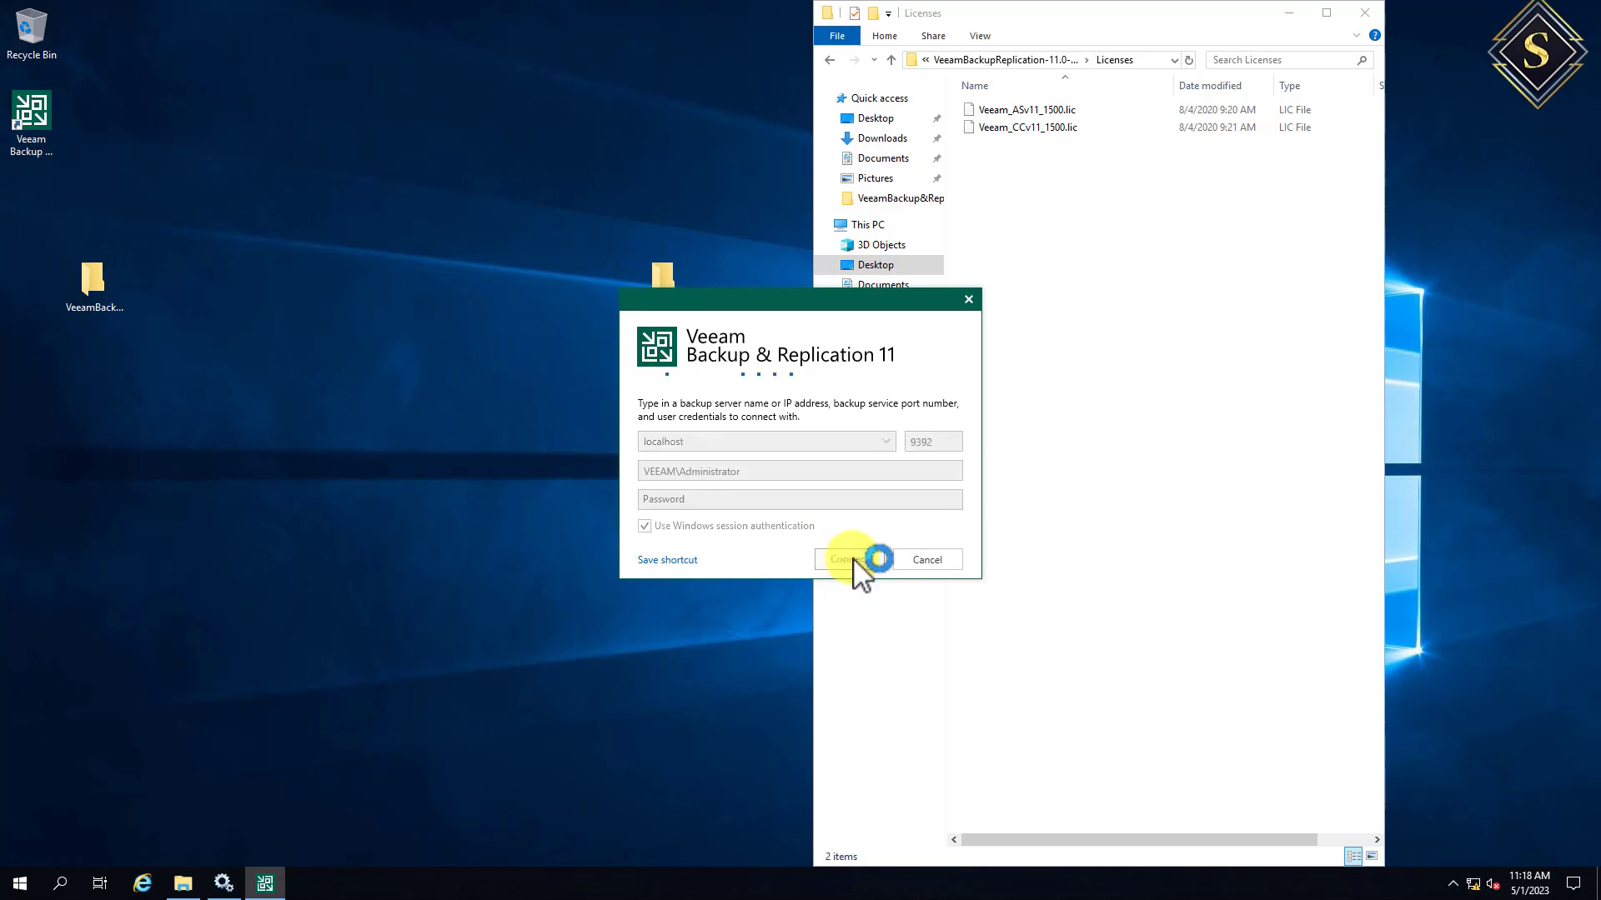
drag(734, 302, 504, 300)
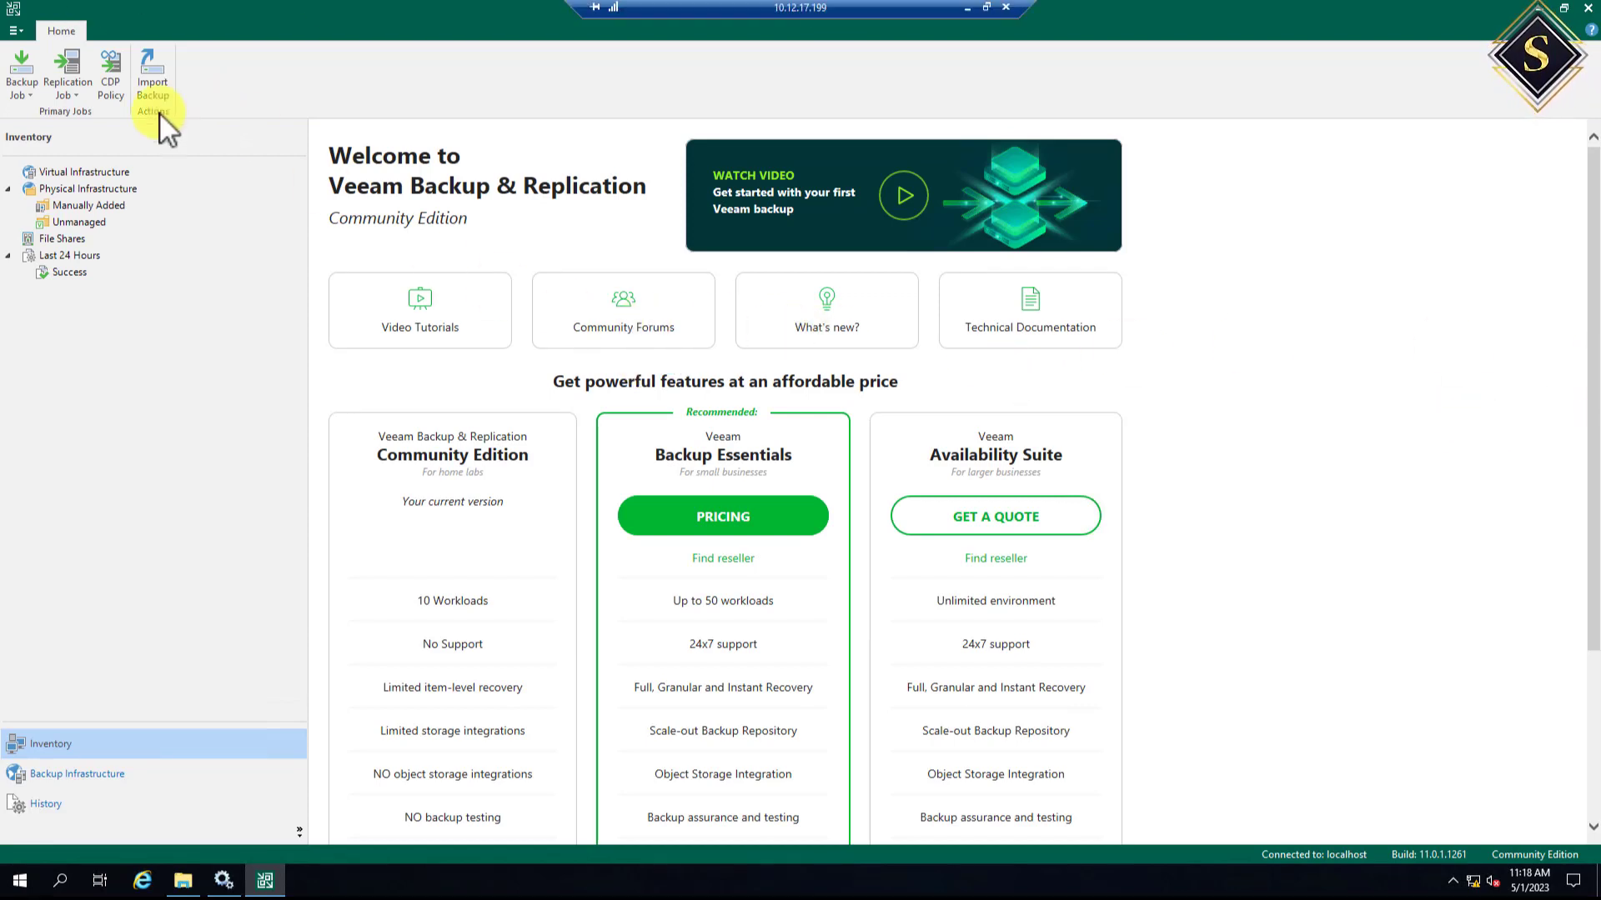
- Install the license file Veeam_CCv11_1500.lic from the Licenses folder of VeeamBackupReplication-11.0-Patch-Lic on the Desktop
click(15, 31)
click(97, 397)
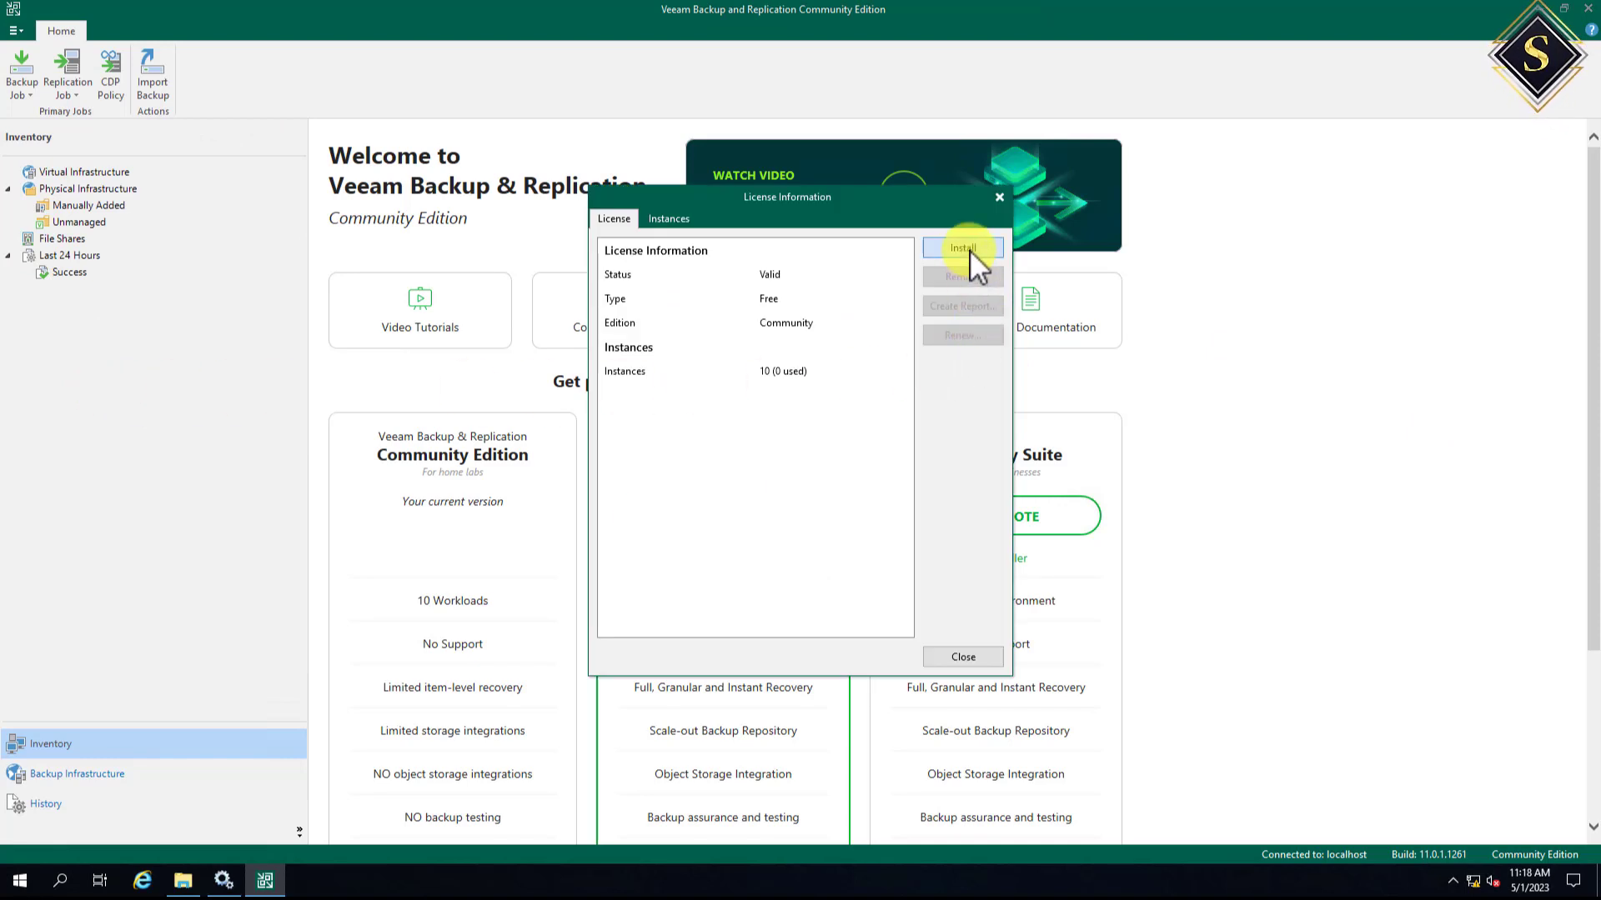
click(964, 249)
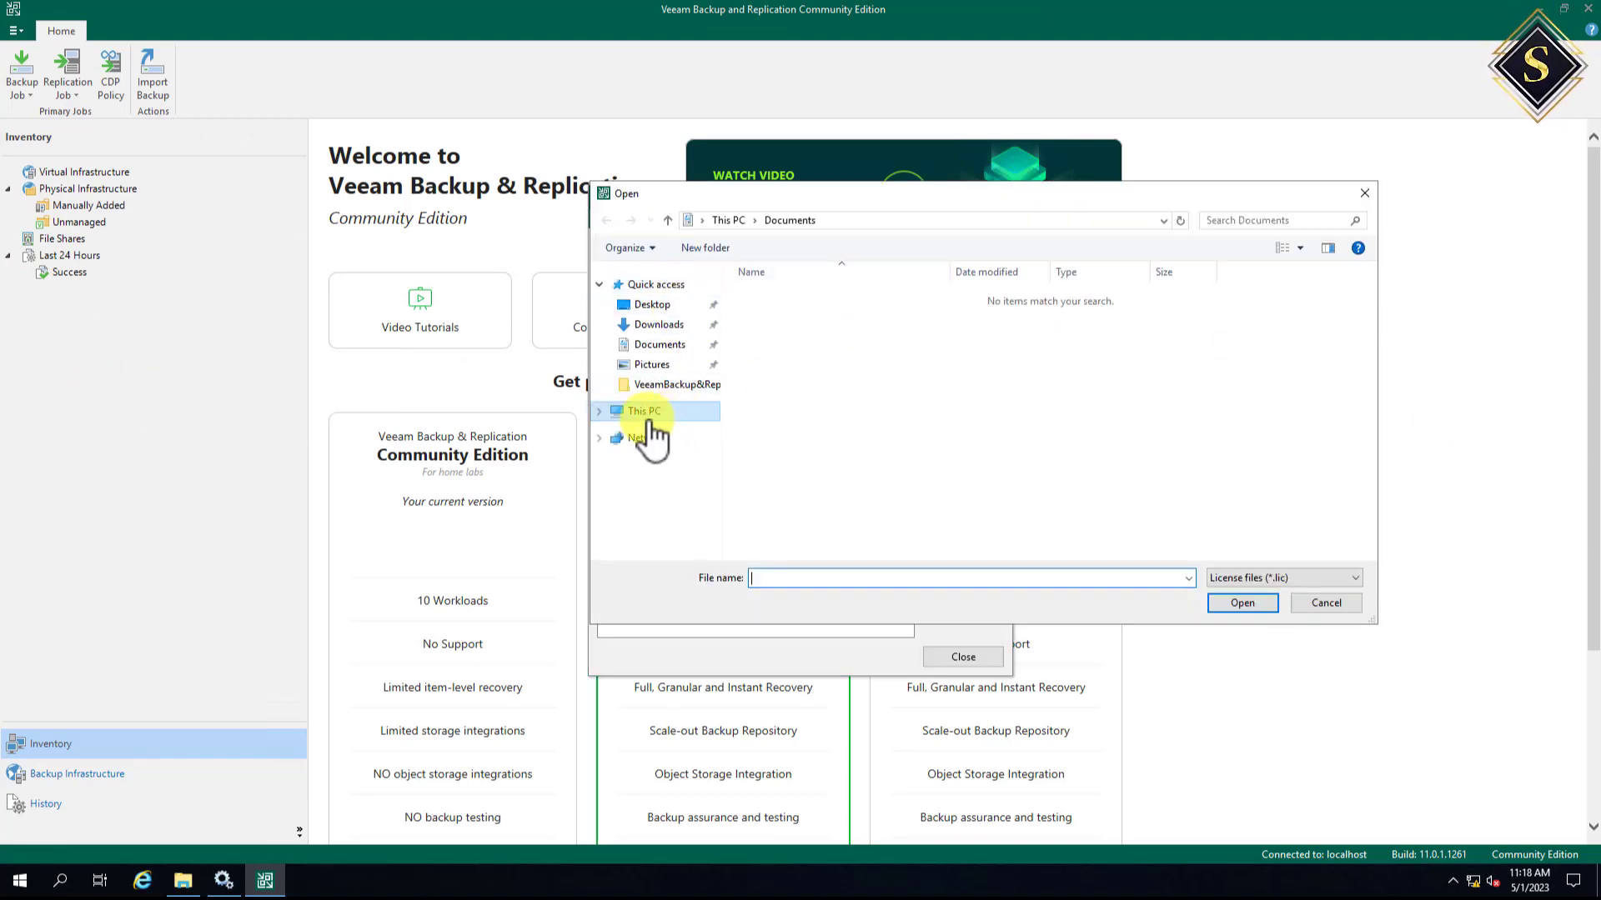
click(655, 305)
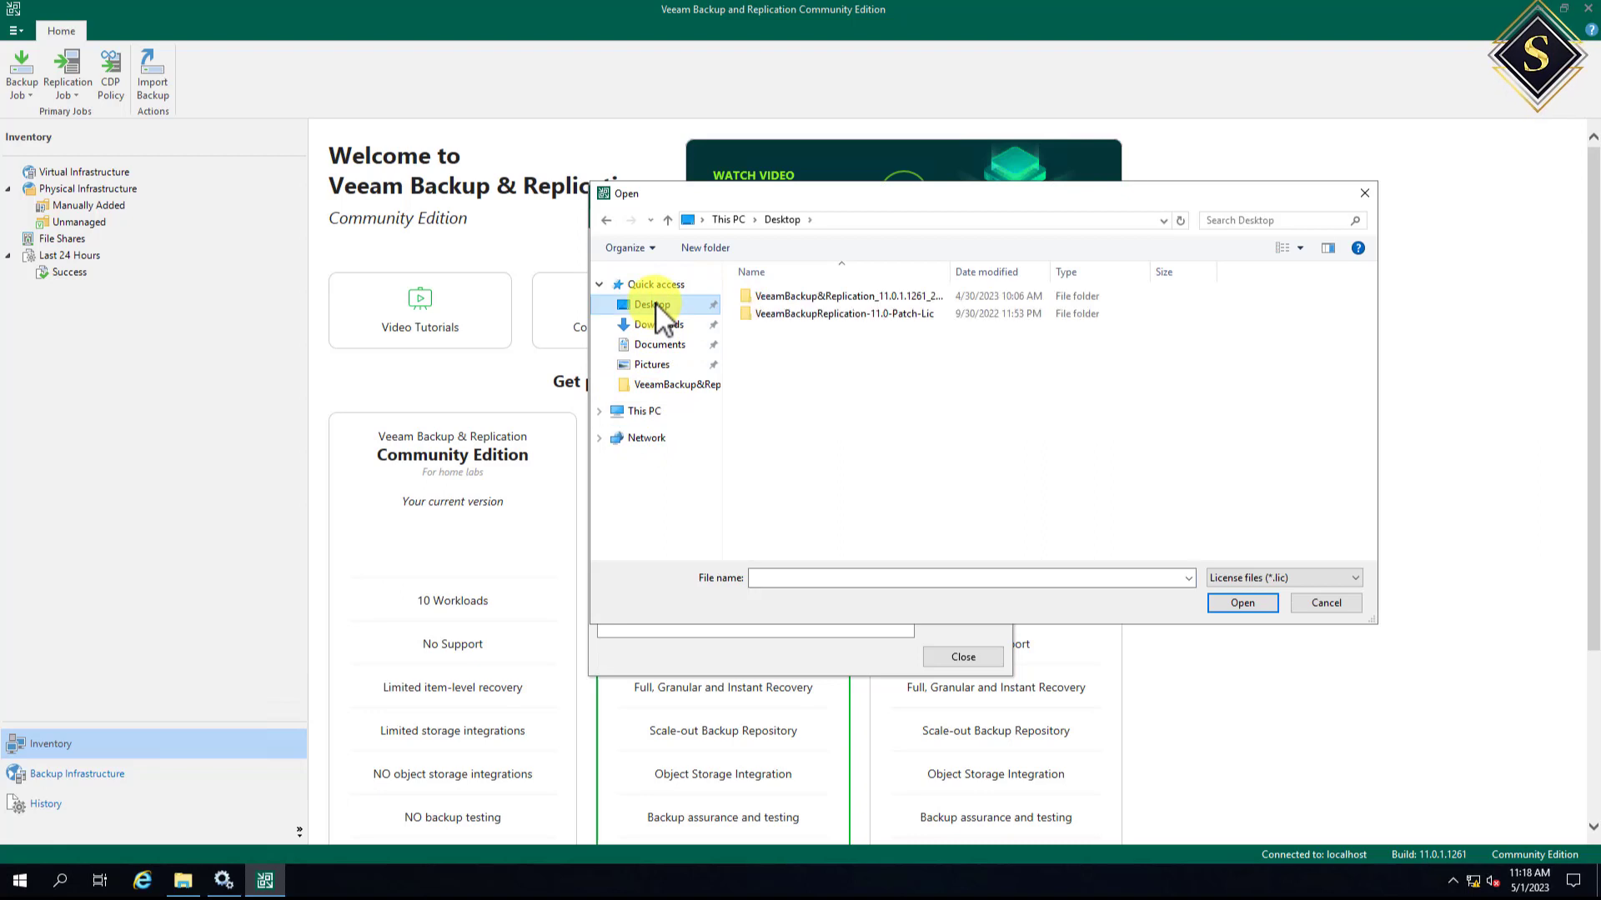
double_click(799, 317)
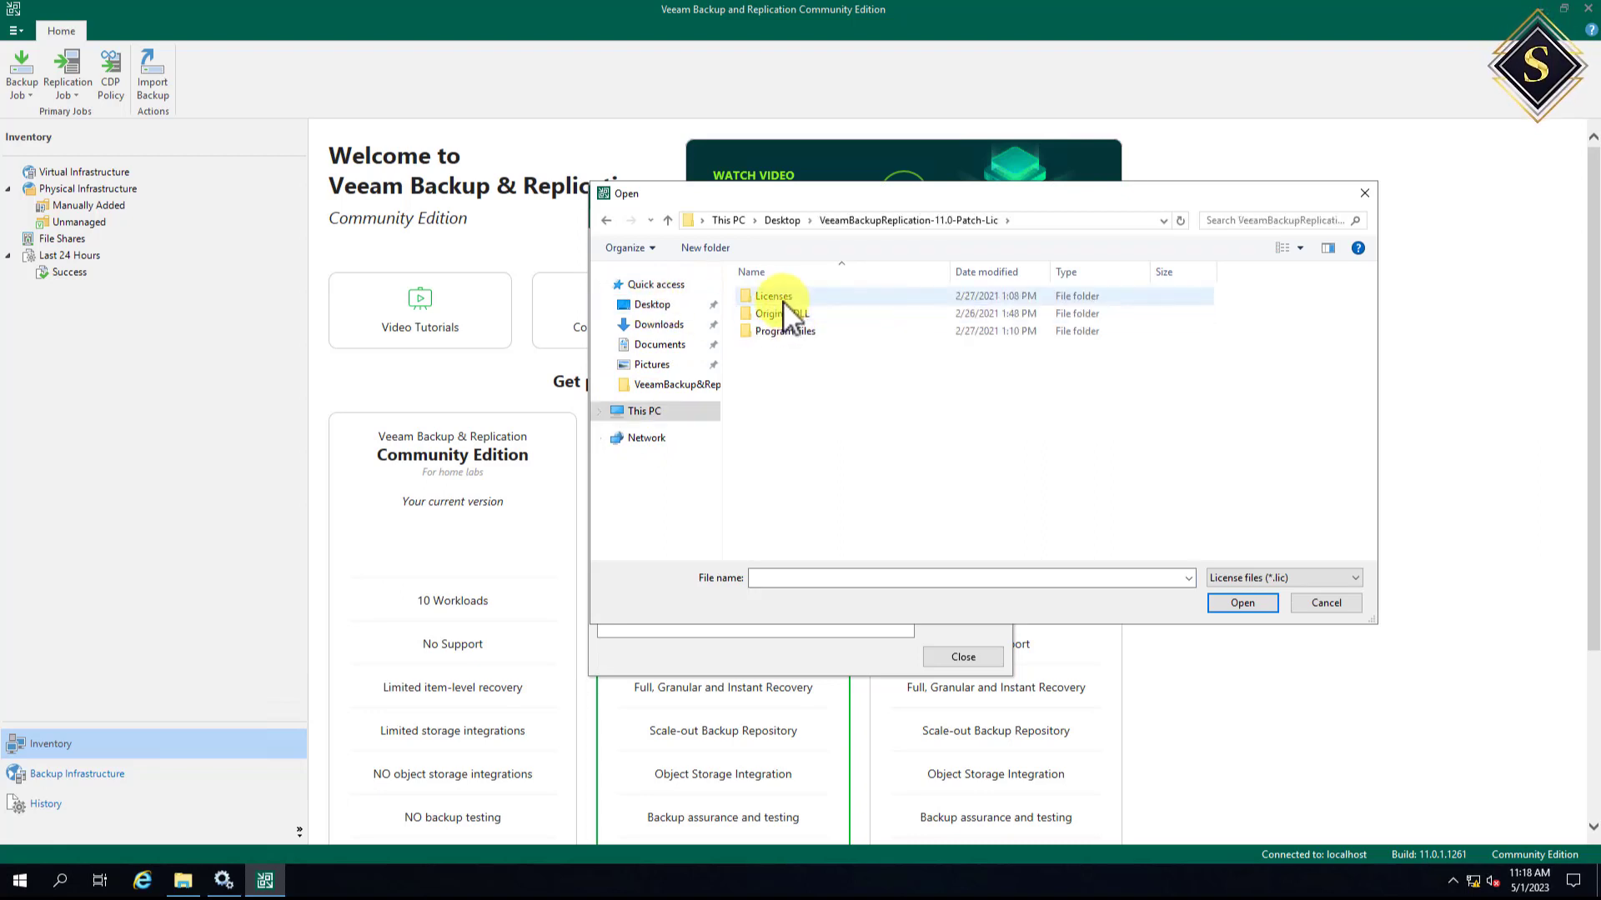
double_click(788, 297)
click(802, 318)
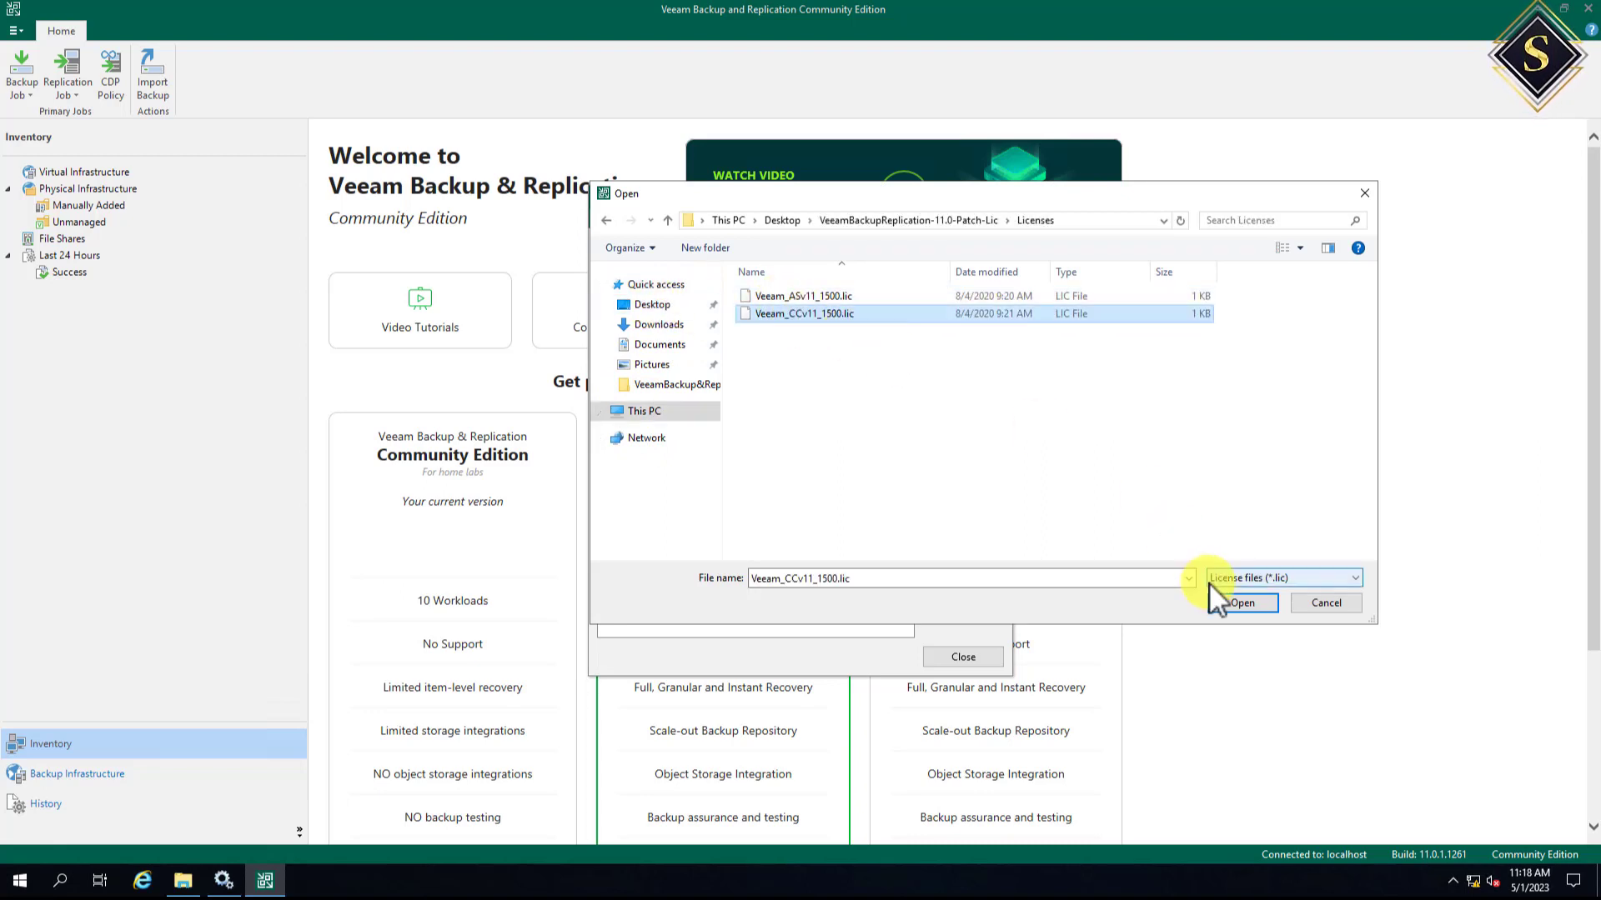
click(1234, 603)
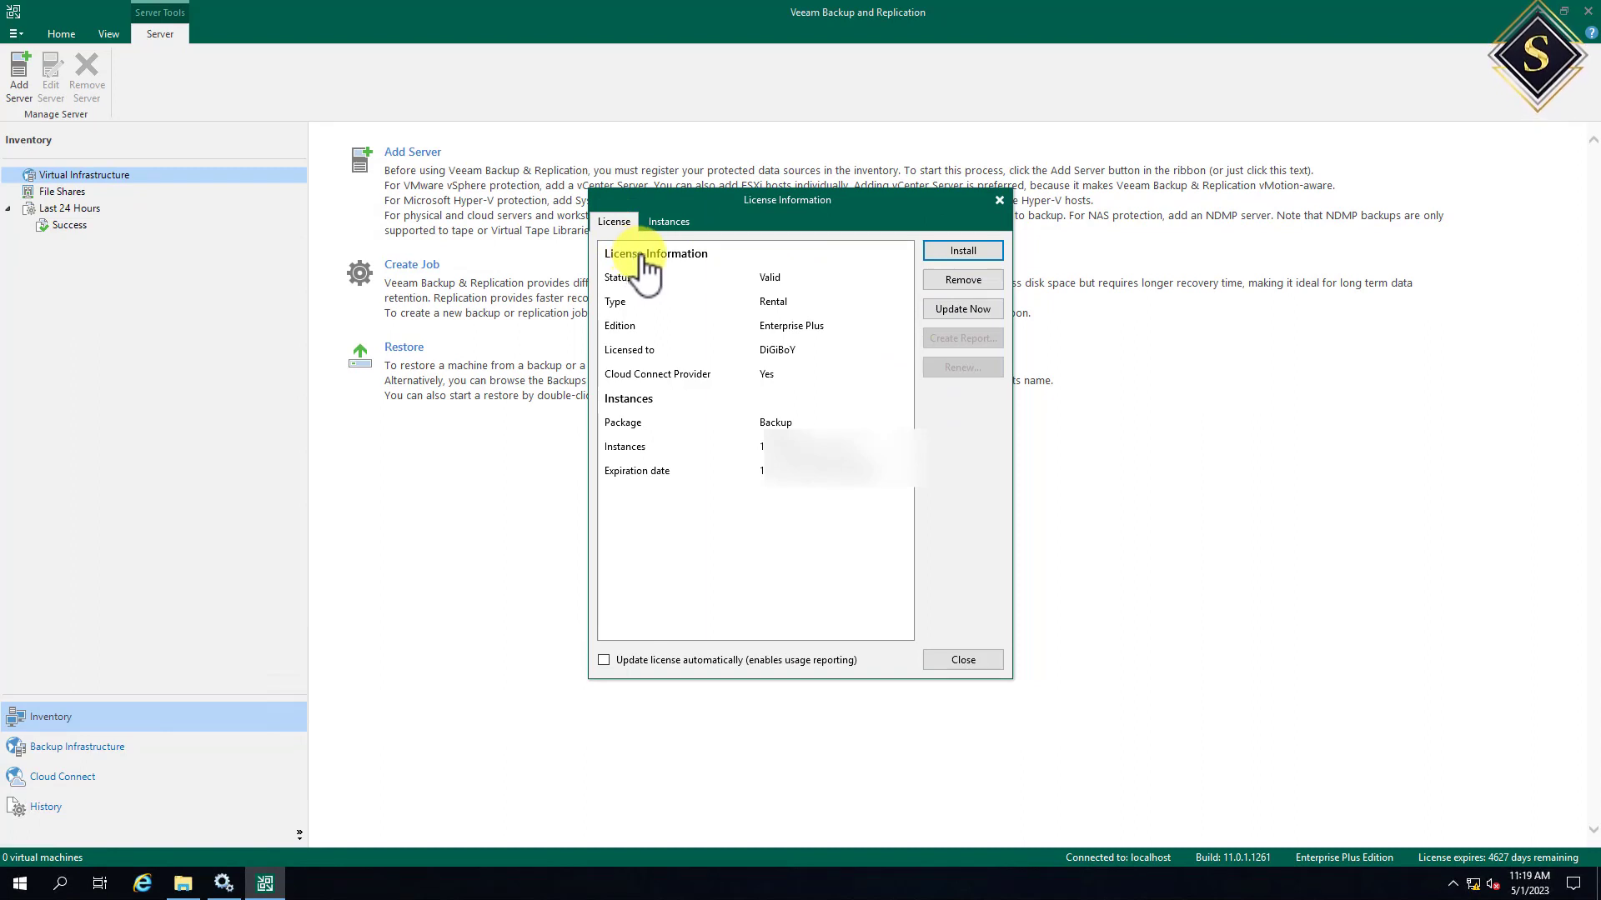
- Check the expiration date in the license information and close it, reopening the license information once more to review it
click(730, 479)
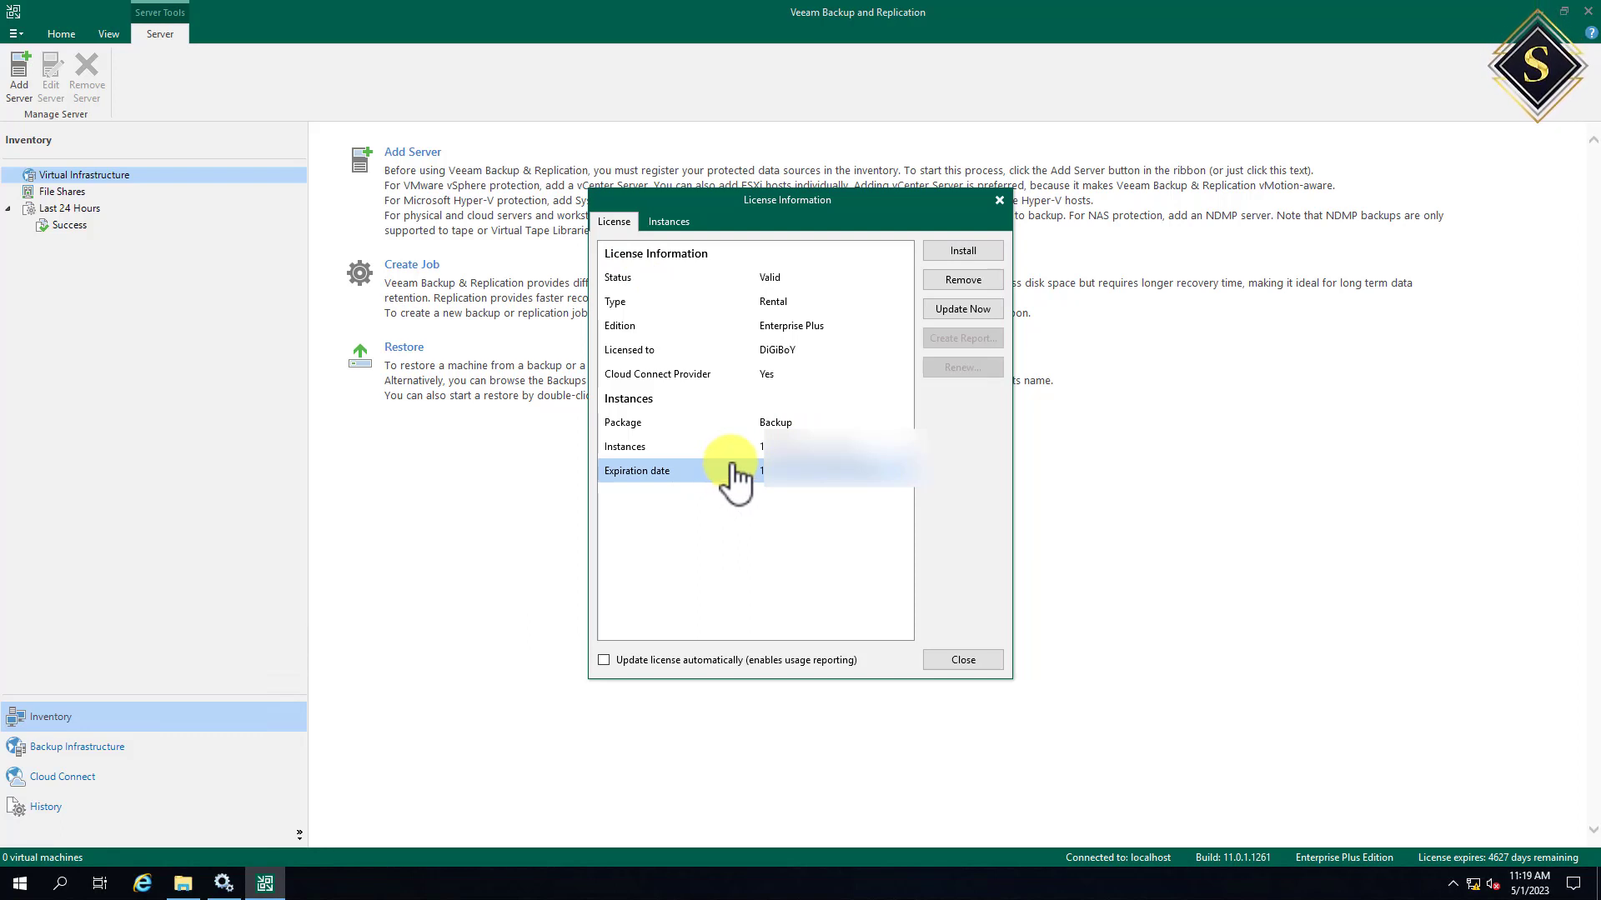
click(955, 659)
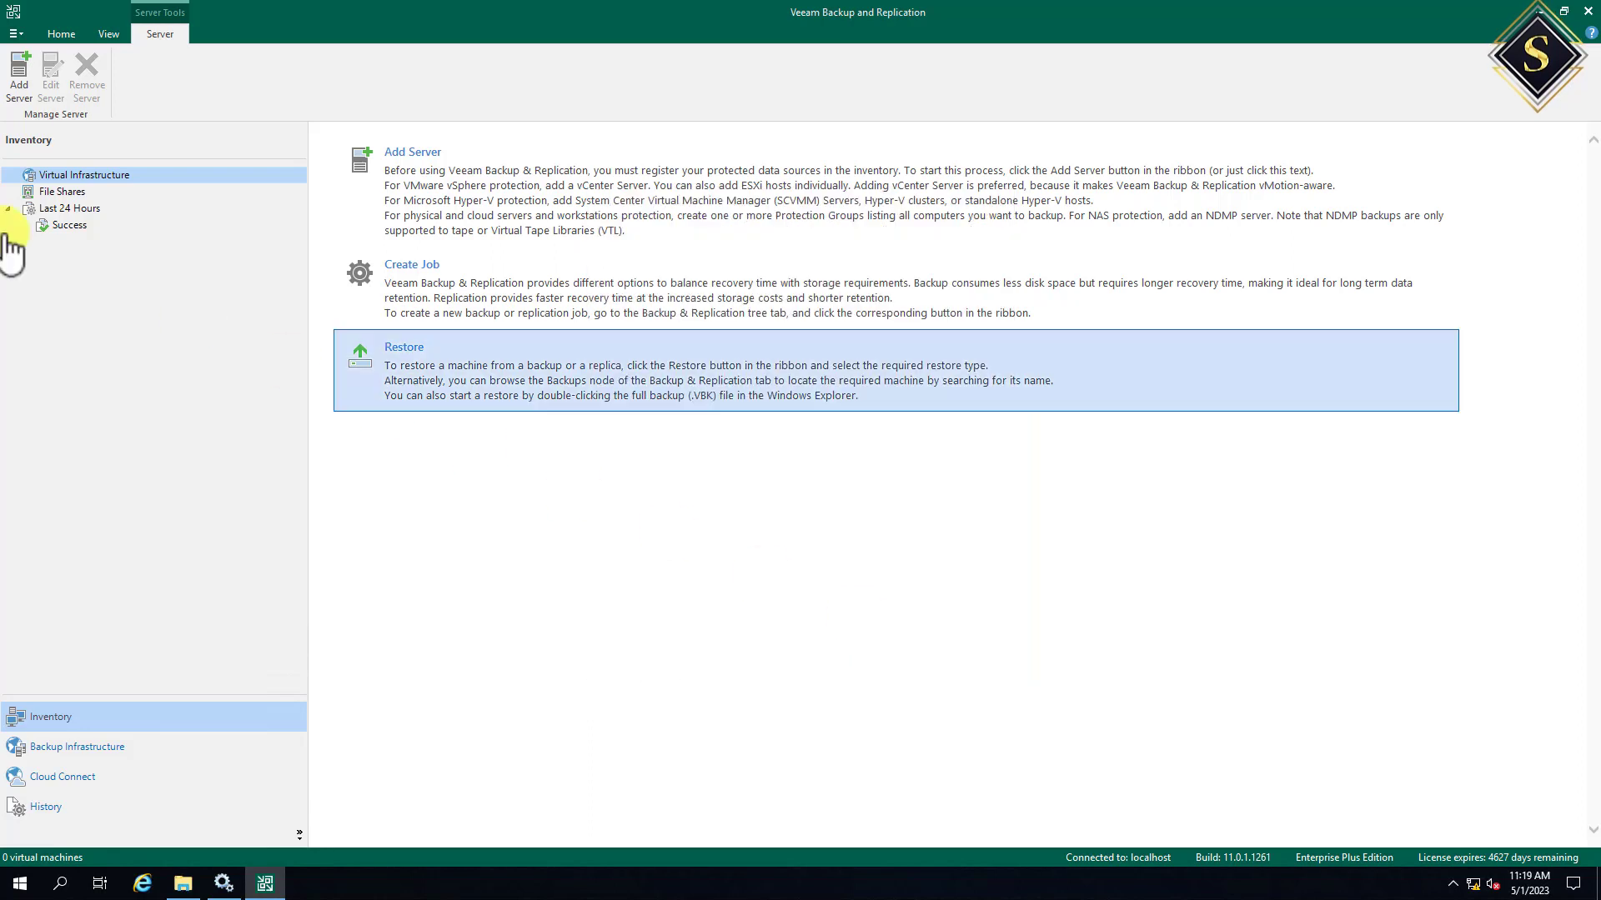
click(57, 34)
click(20, 31)
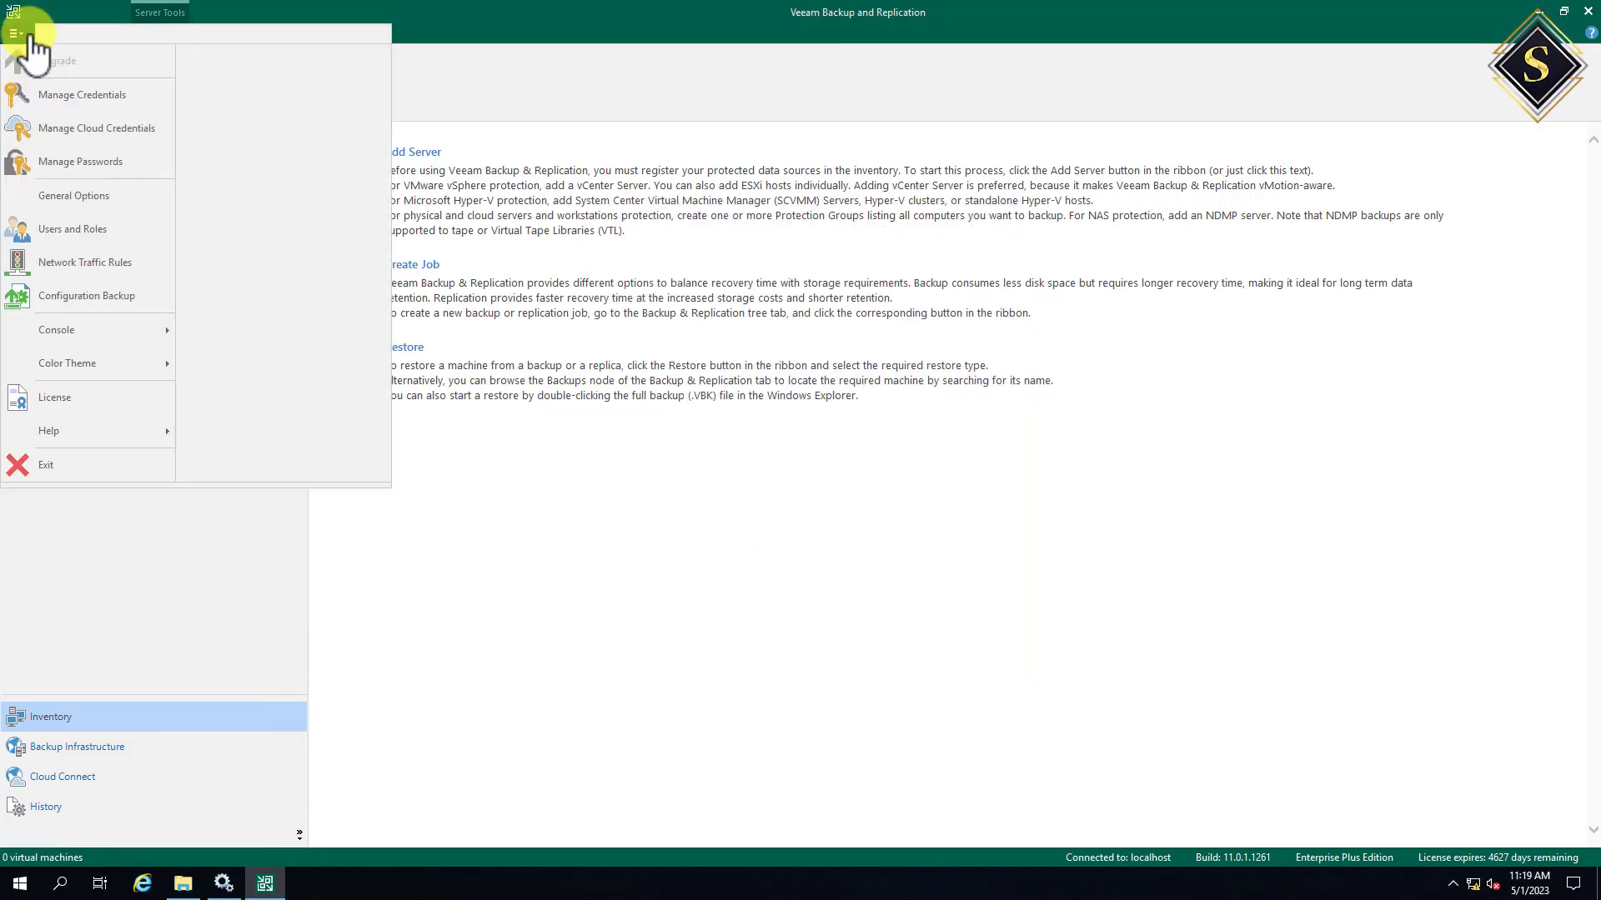
click(107, 429)
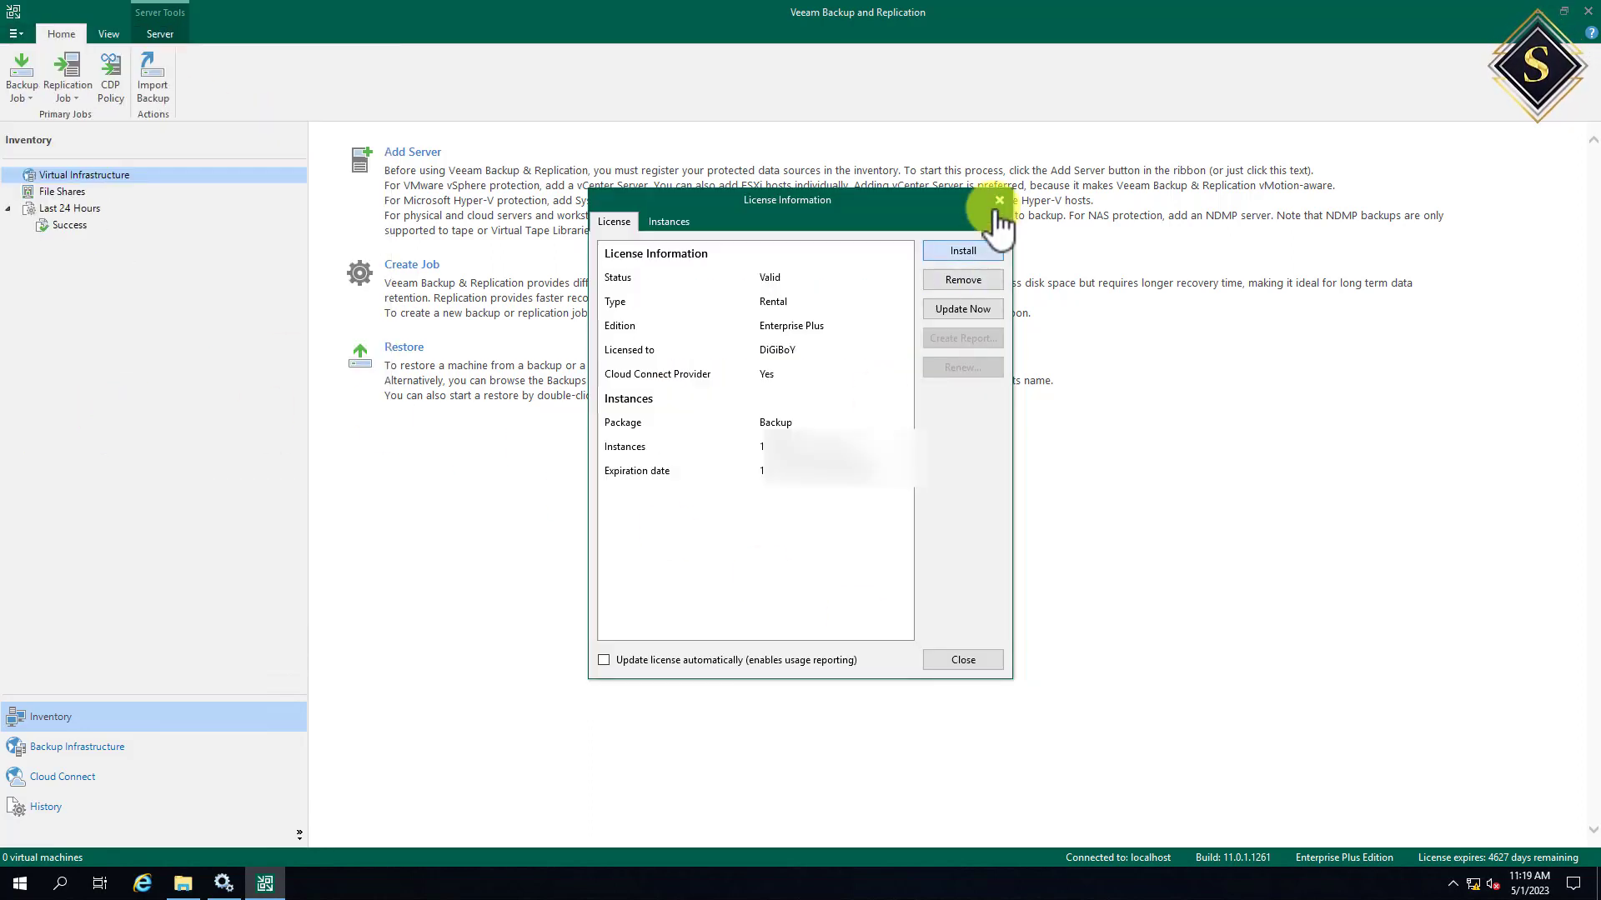
click(967, 249)
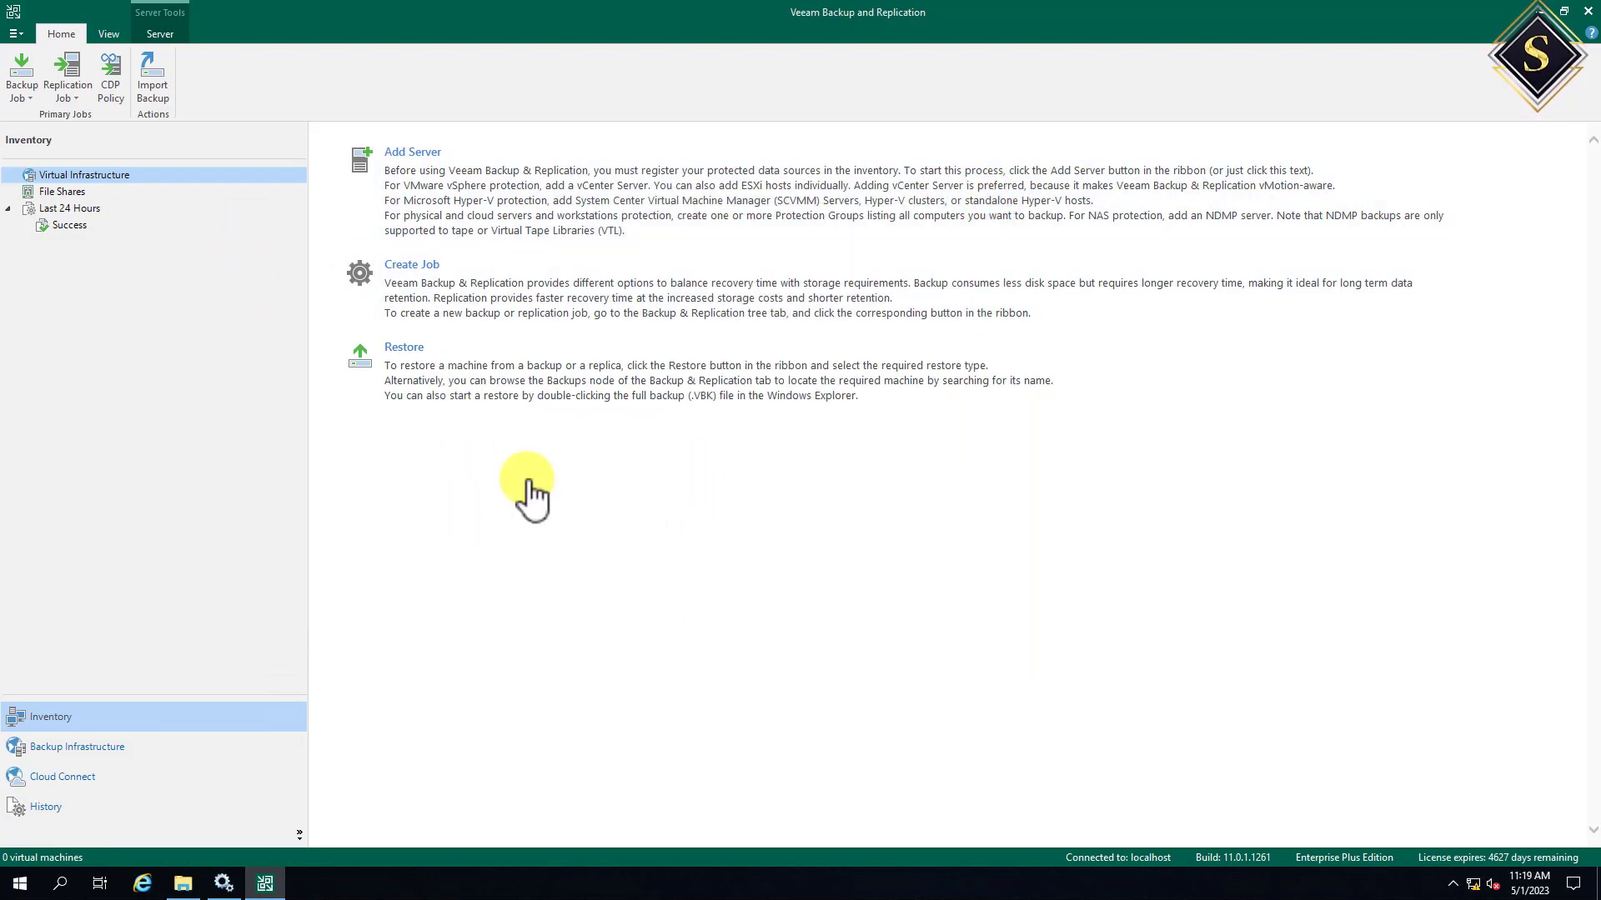